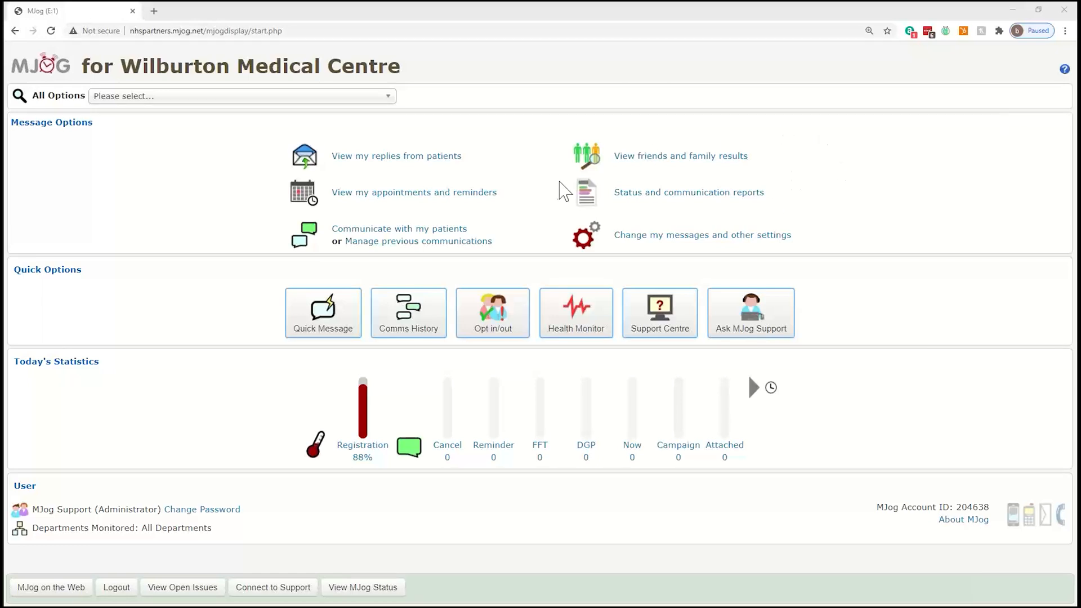
- Open the patient communication activities and show the health campaign templates
drag(480, 230, 394, 228)
drag(388, 228, 338, 238)
click(483, 234)
drag(480, 227, 328, 230)
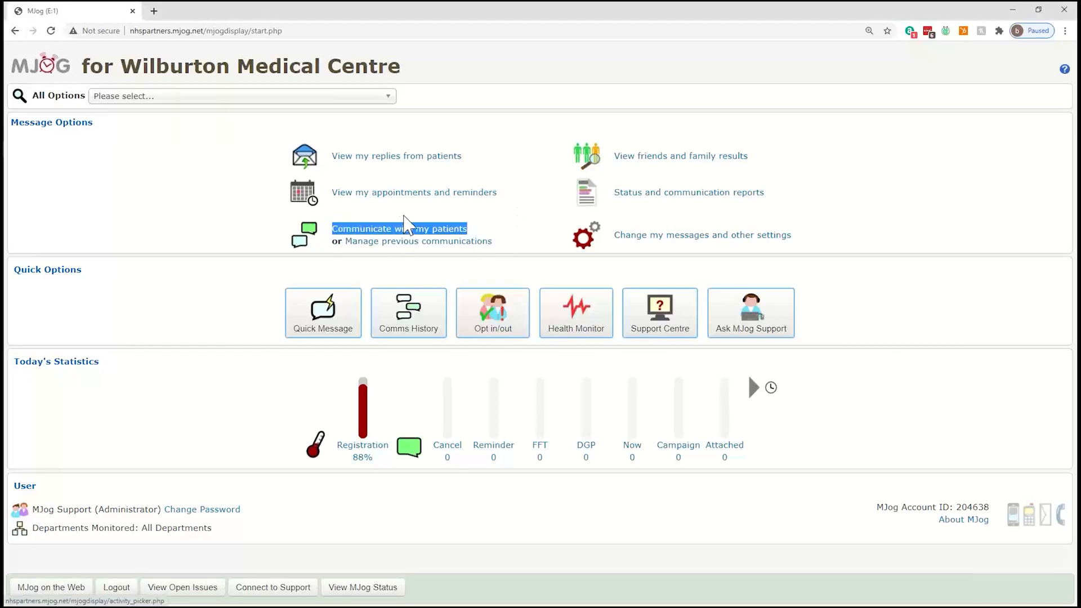
click(407, 229)
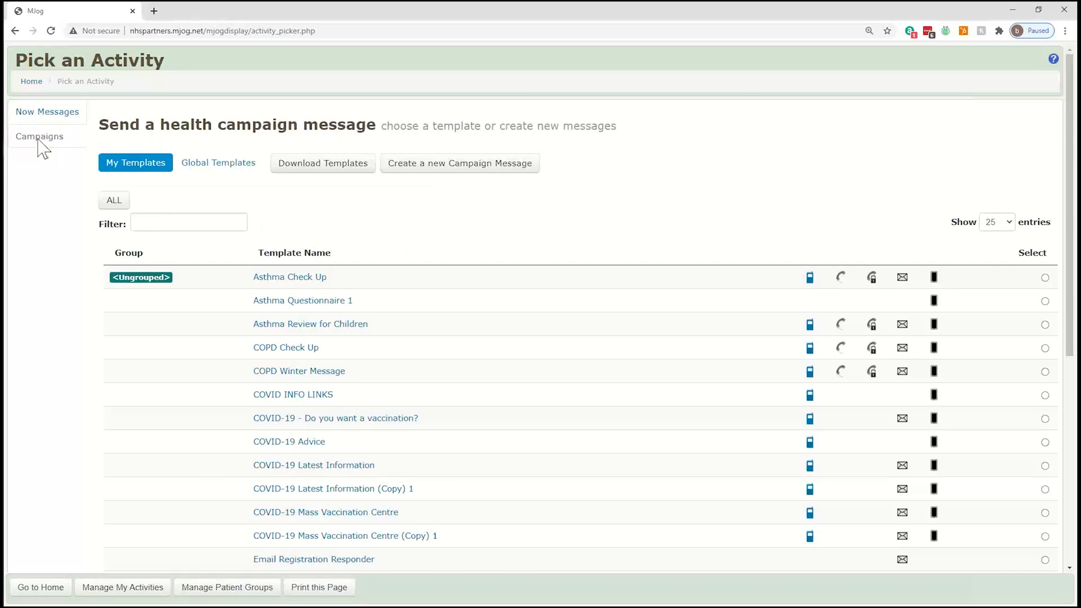
click(40, 118)
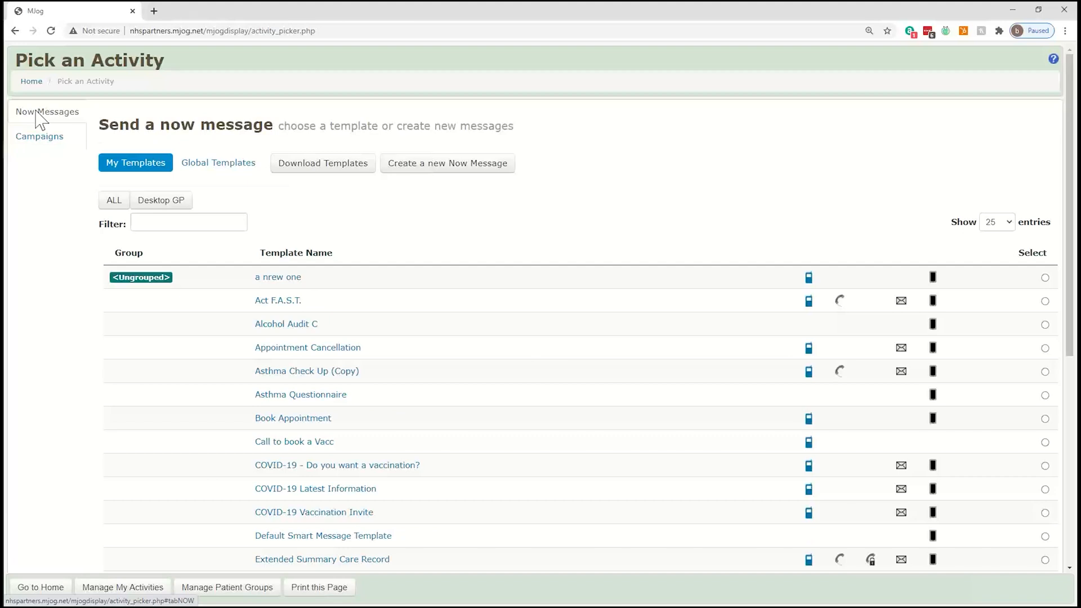
click(54, 150)
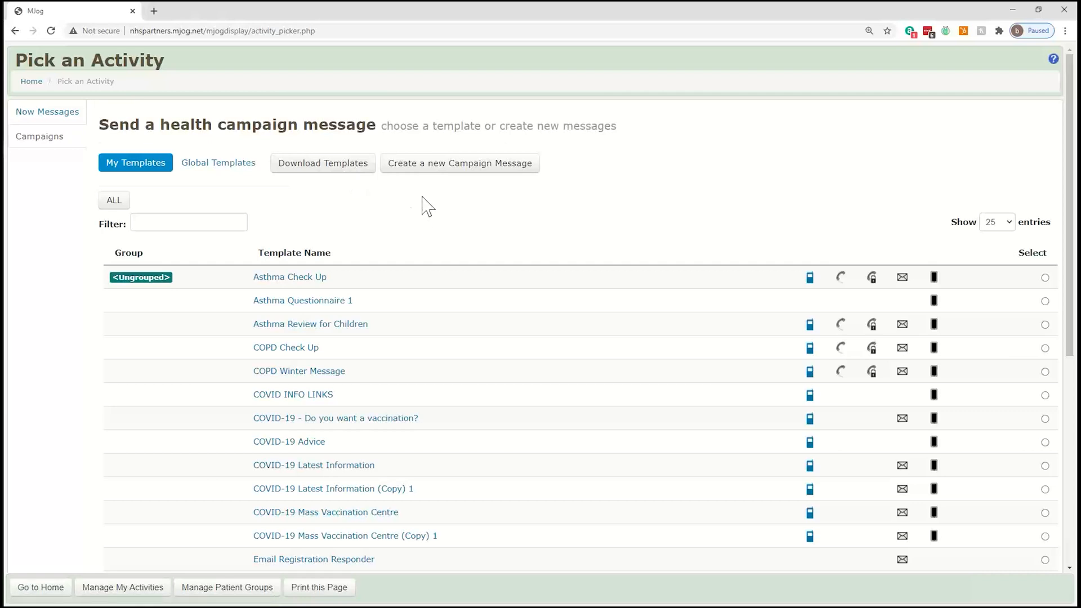
- Create a new campaign message to send by text only, without the Smart and email options
drag(532, 163, 392, 168)
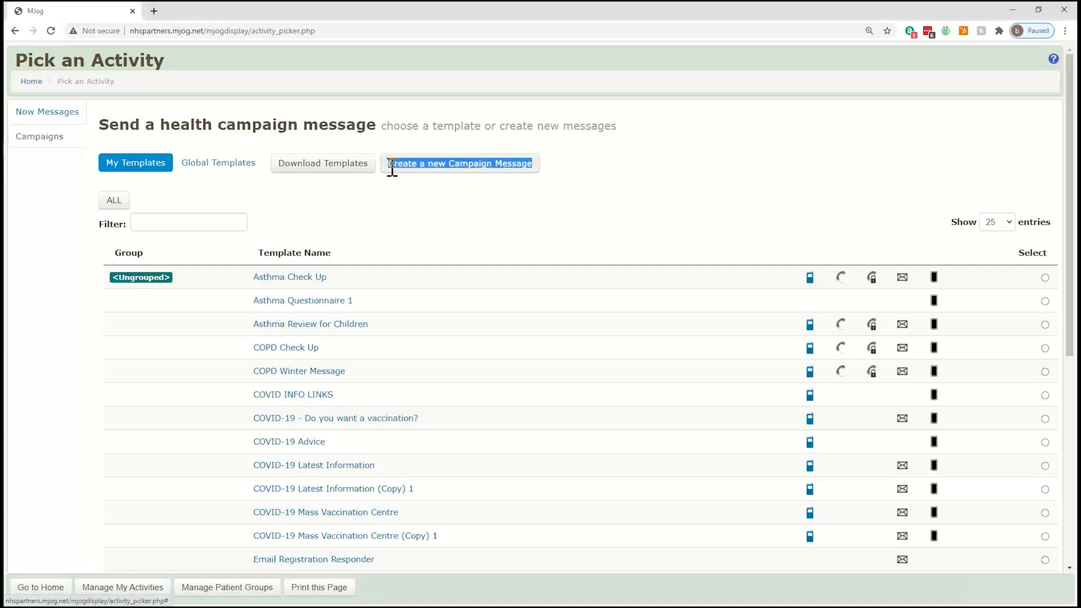
click(415, 165)
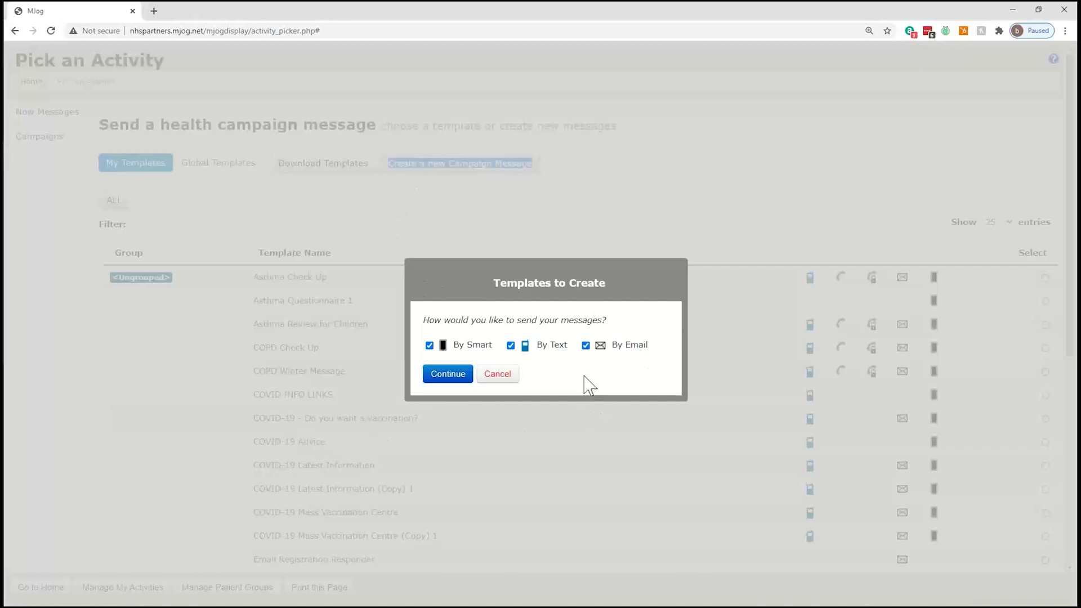
click(440, 354)
click(585, 346)
click(435, 380)
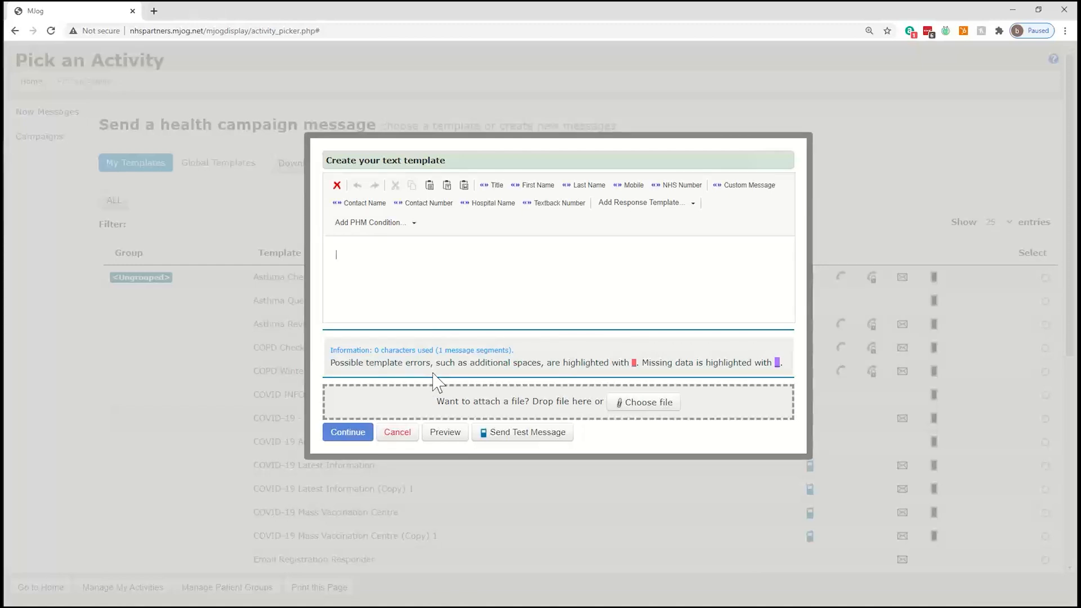
- Write the message: "Dear «Title» «Last Name», have you had your COVID-19 Vaccination yet? «Hospital Name» would like to offer one if not."
text(Dear)
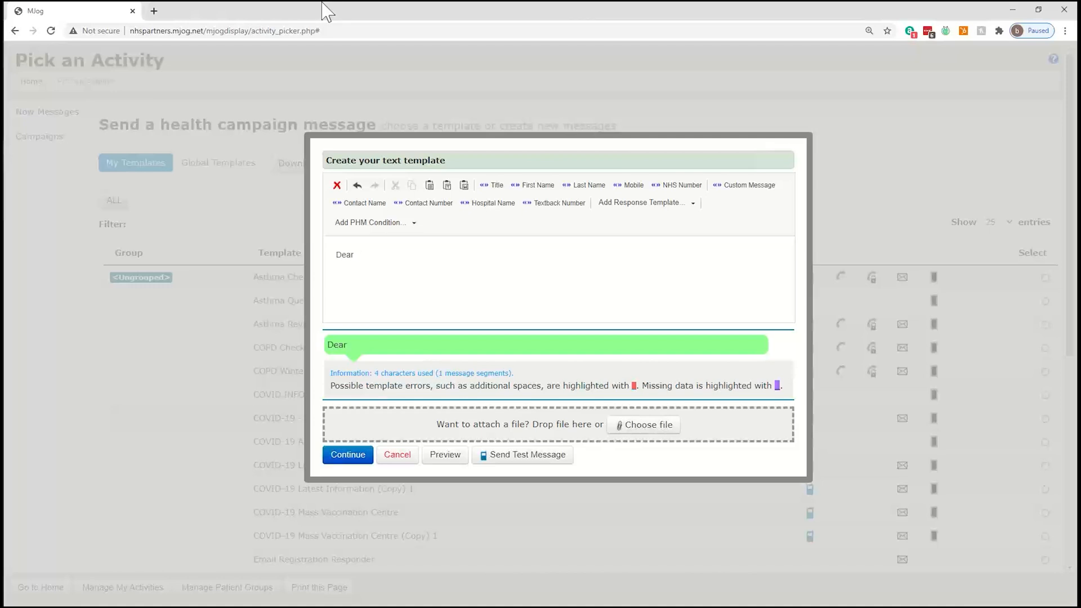
click(514, 188)
key(BackSpace)
click(494, 186)
click(585, 187)
text(, have you)
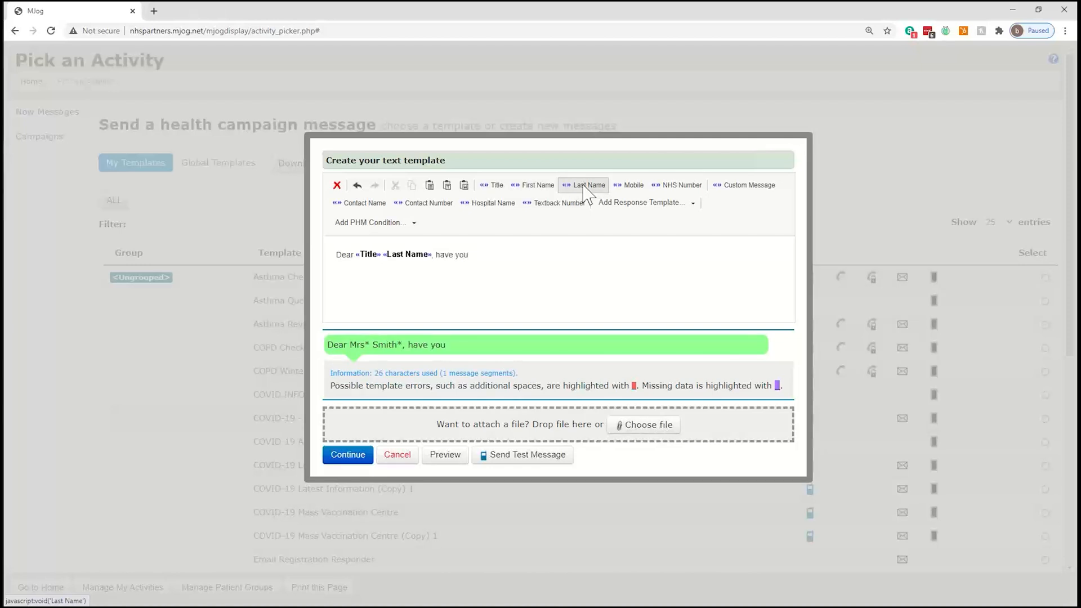
text( had your COVID-19 V)
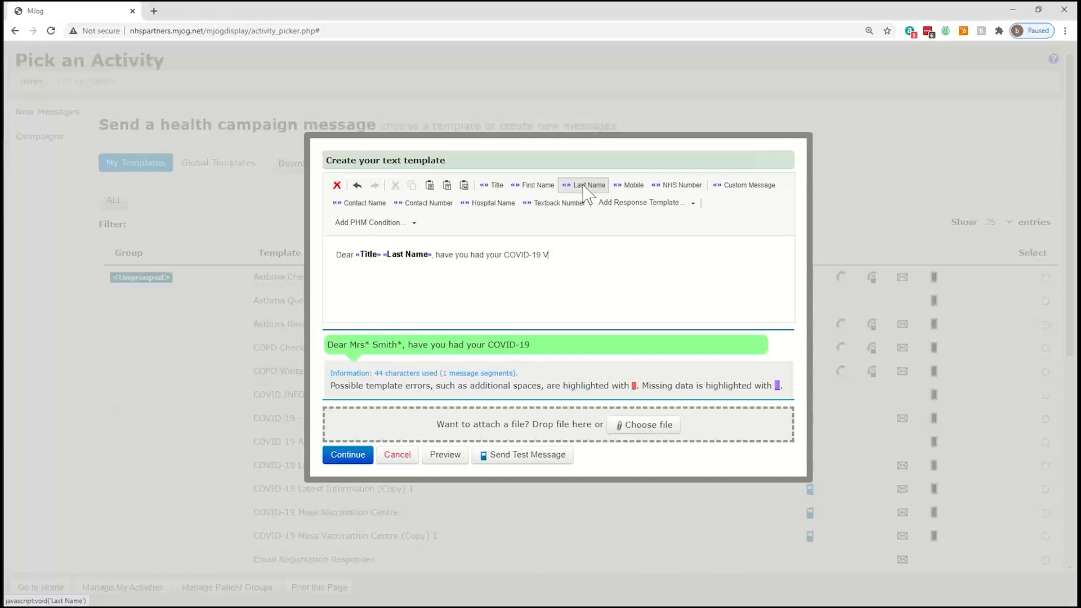
text(accination yet?)
click(502, 209)
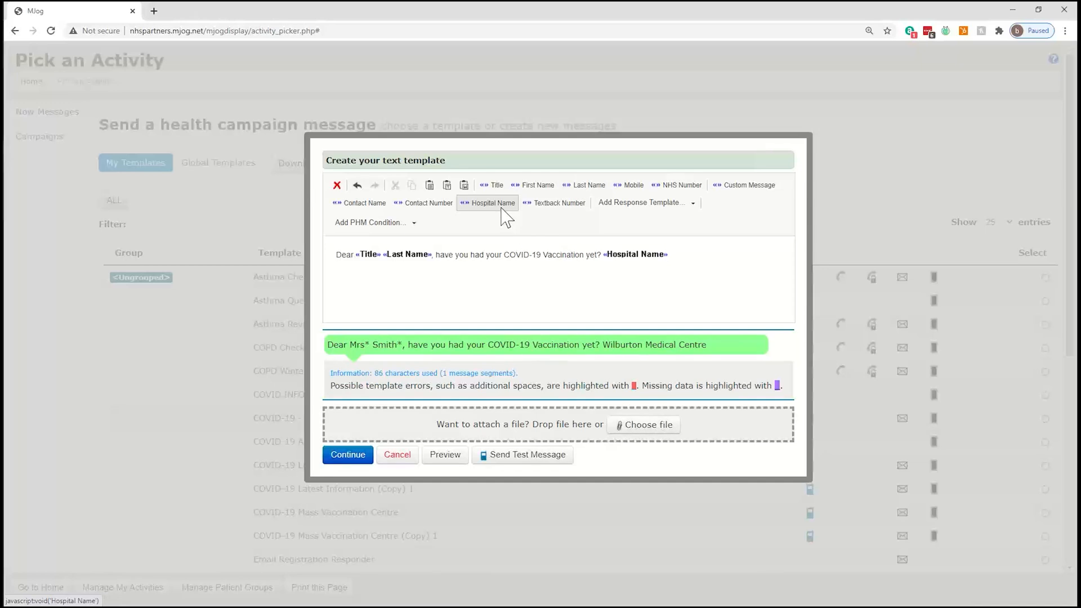
text(would like to offer one if not. Rep)
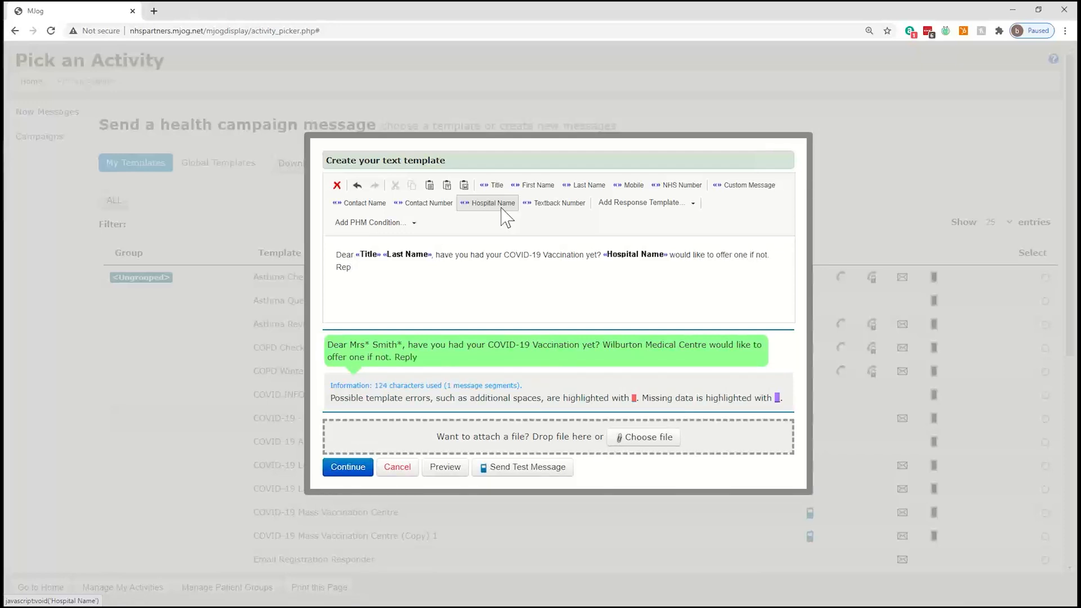
- Add the sentence "Call «Contact Number» to book yours today!" to the message, using the contact number merge field
text(Call)
click(433, 204)
text(to book yours trof)
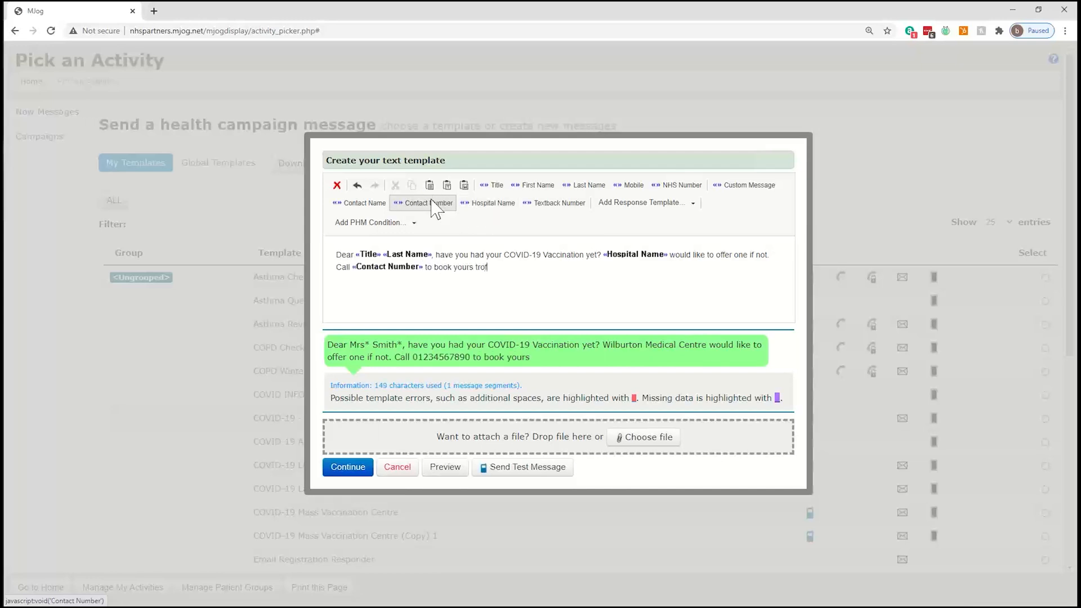
key(BackSpace)
key(BackSpace)
key(BackSpace)
key(BackSpace)
text(today!)
- Append "If you have already been vaccinated, reply DONE. Or" to the message
text(If you have already been vaccinated, reply DONE)
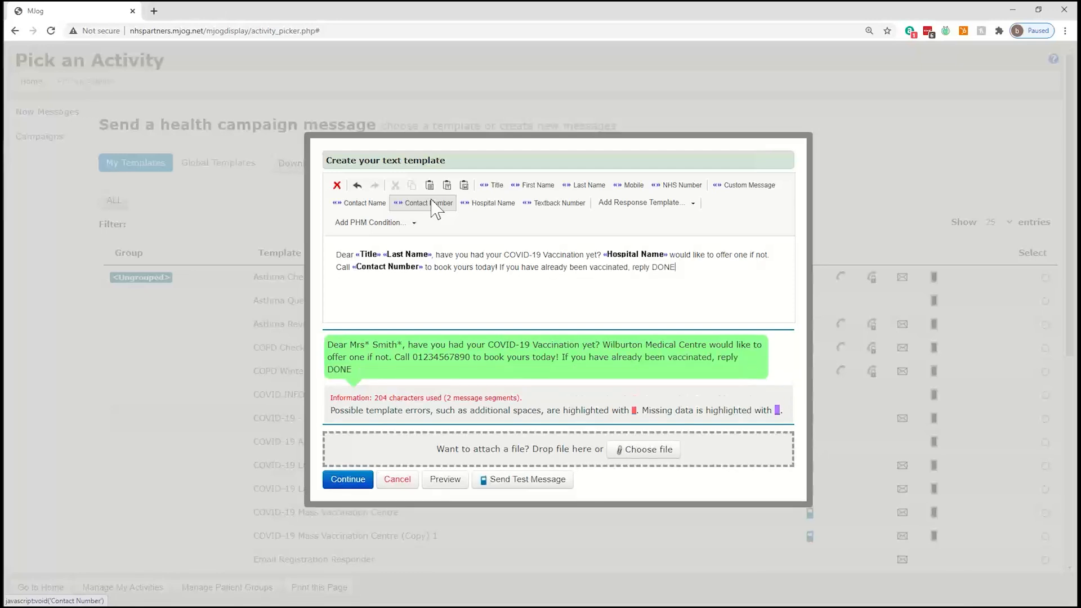
text(. Or if)
key(BackSpace)
key(BackSpace)
key(BackSpace)
text(i)
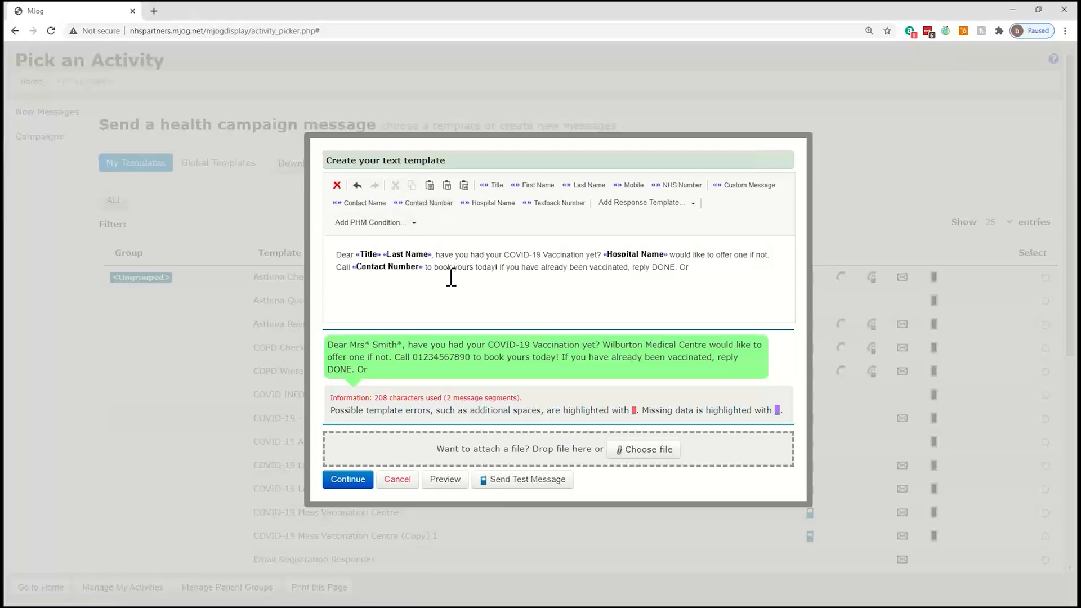
- Delete the sentence about calling to book, replace the trailing "Or" with "If not reply BOOK." and accept the text template
drag(500, 268, 337, 273)
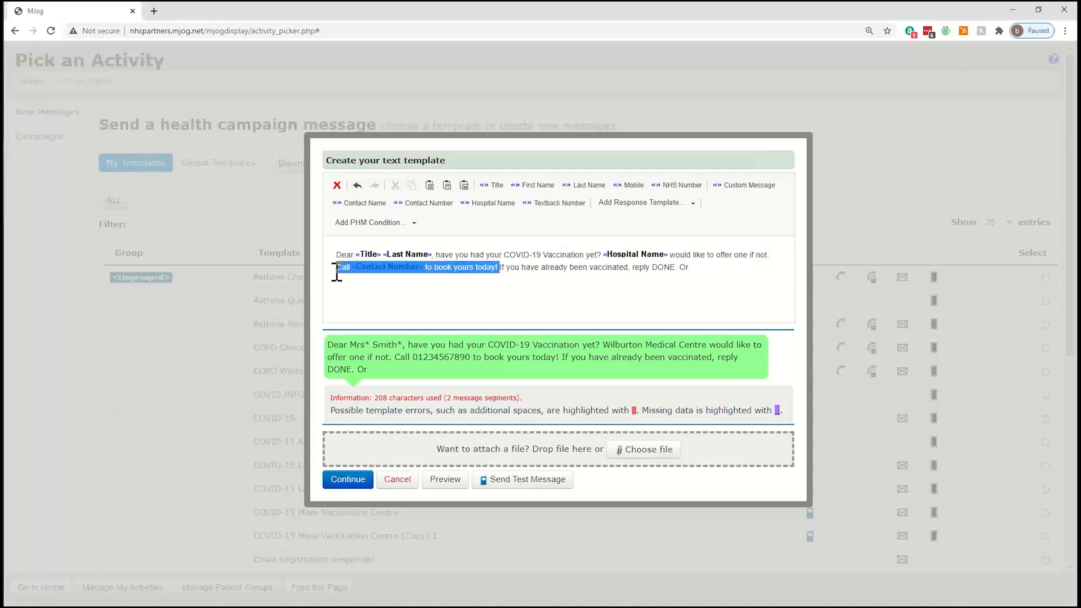
key(Delete)
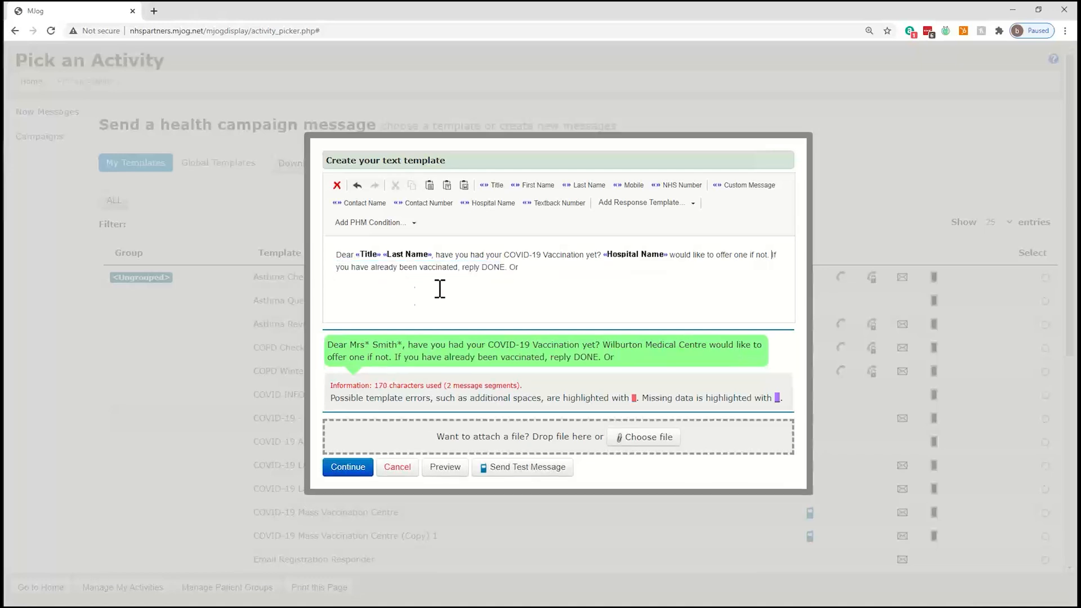
click(336, 267)
click(529, 268)
key(BackSpace)
key(BackSpace)
text(If not reply BOOK>)
key(BackSpace)
text(,)
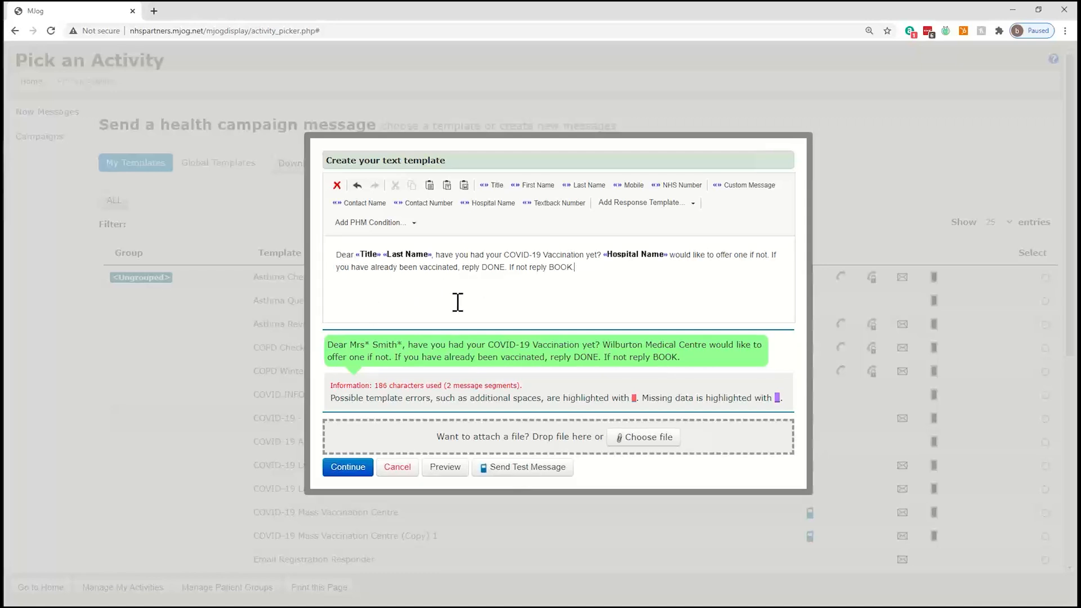
click(348, 468)
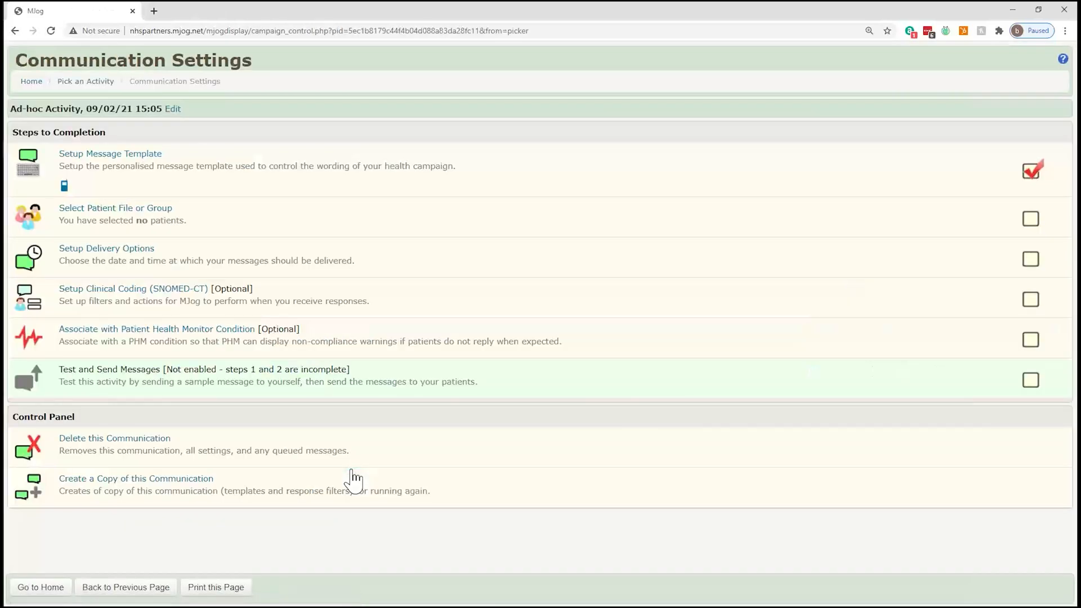
- Open the patient file or group selection for the campaign
drag(175, 210, 66, 212)
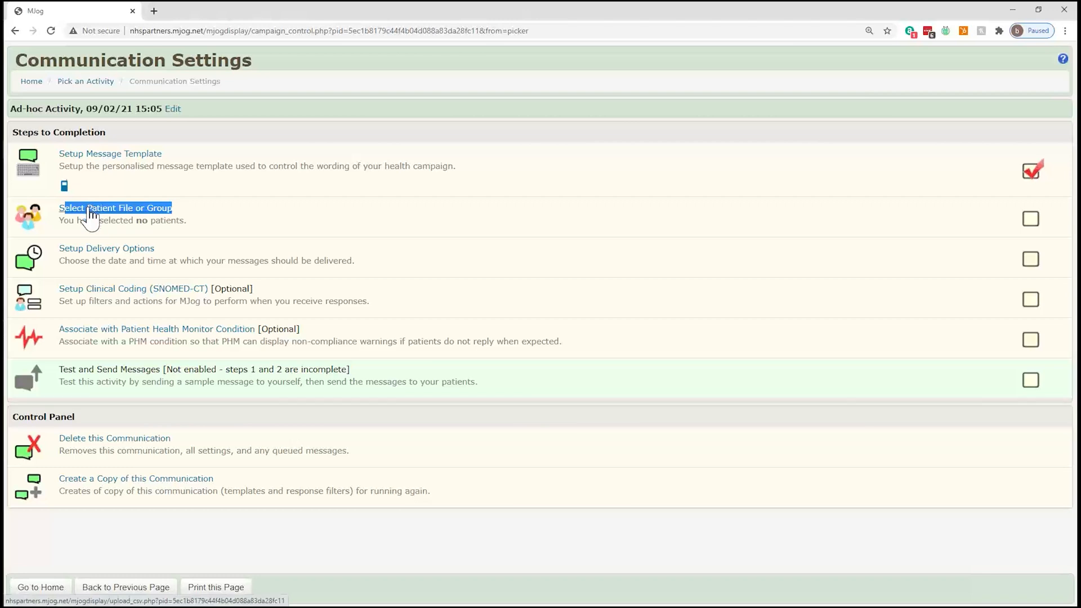
click(89, 210)
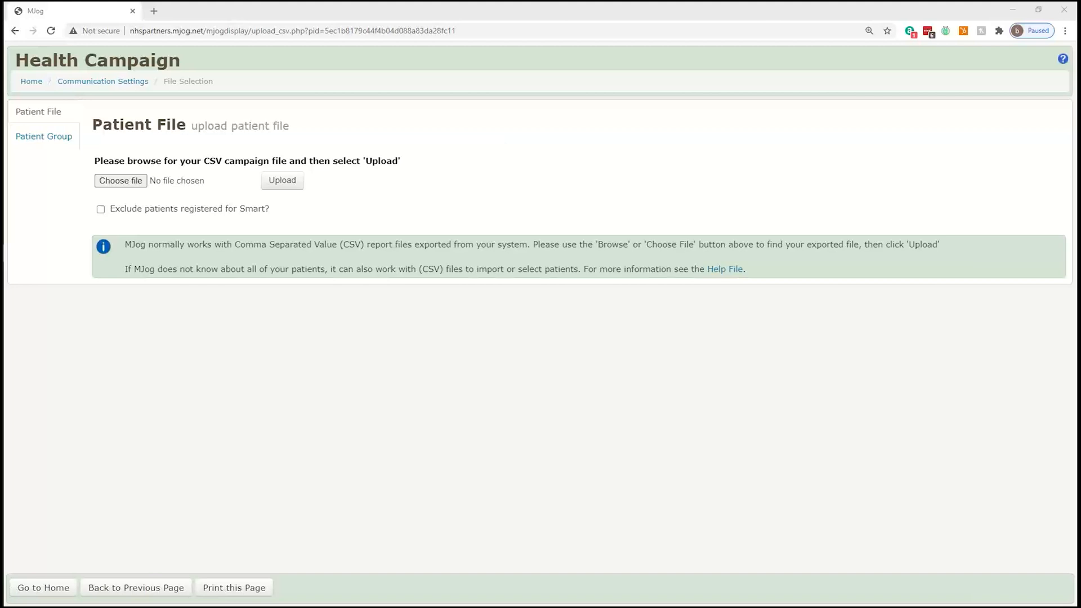
- Switch to Excel to examine the Patient ID column and the neighbouring columns of USETHIS.csv, and close the file
drag(1080, 165, 619, 95)
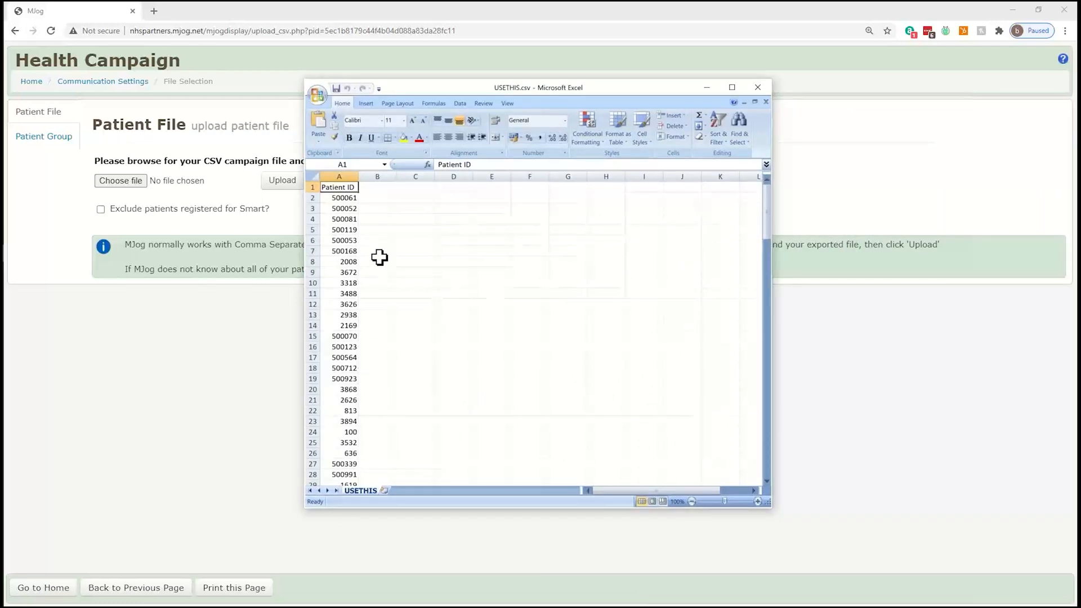
click(339, 172)
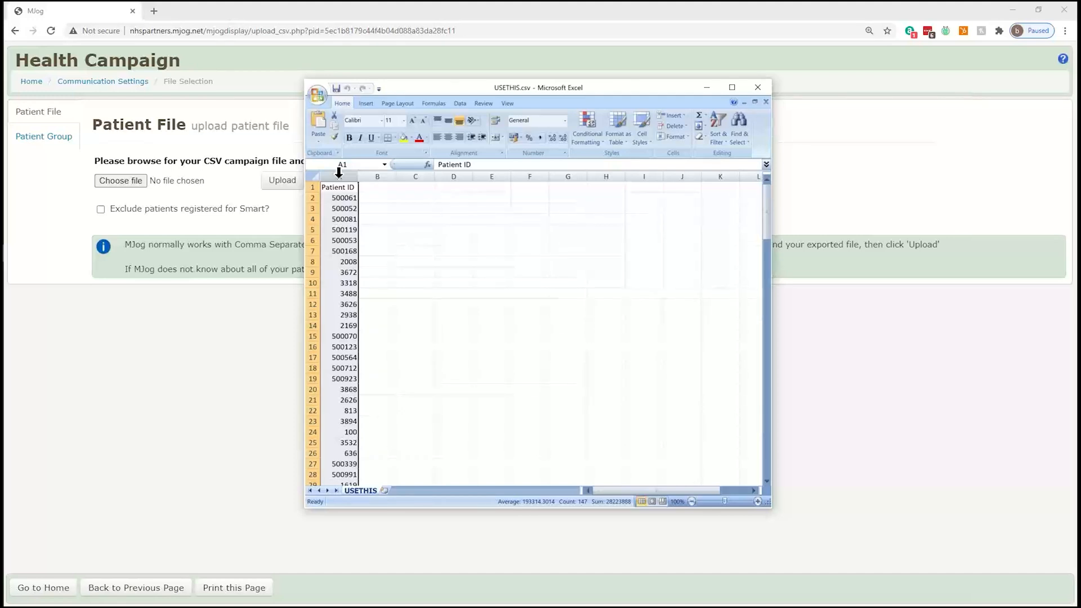
drag(377, 174, 620, 187)
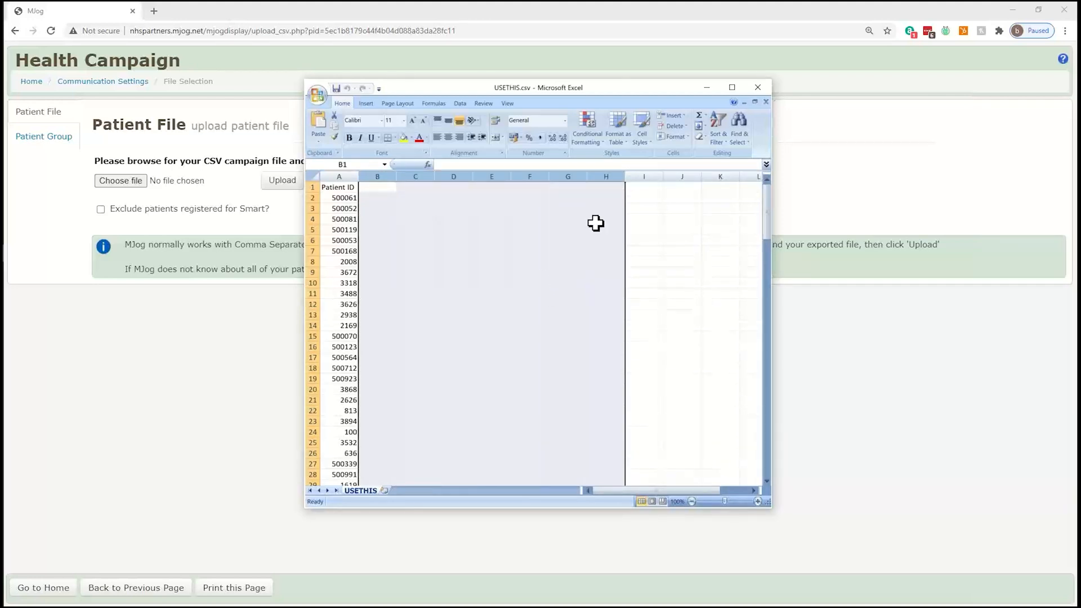
click(764, 94)
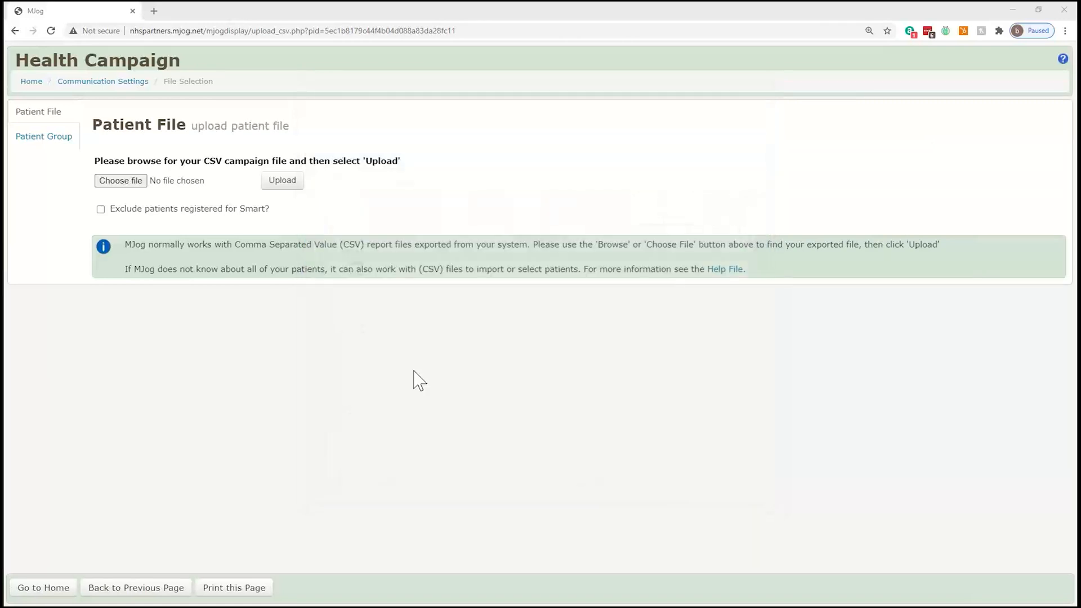
- Upload the patient file USE THIS.csv and start adding its patients to the health campaign
click(128, 180)
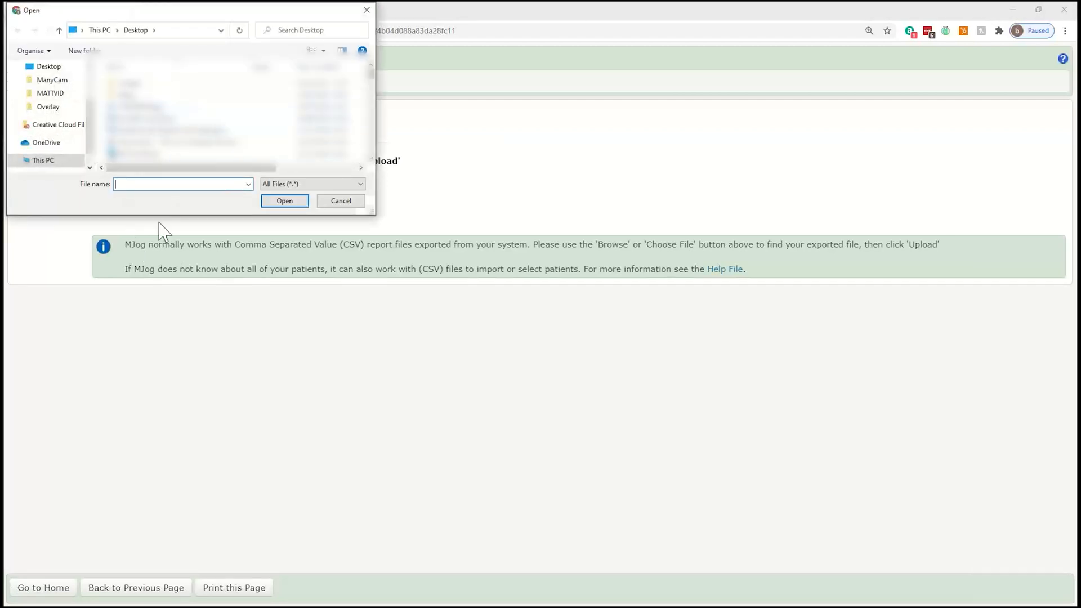
text(use)
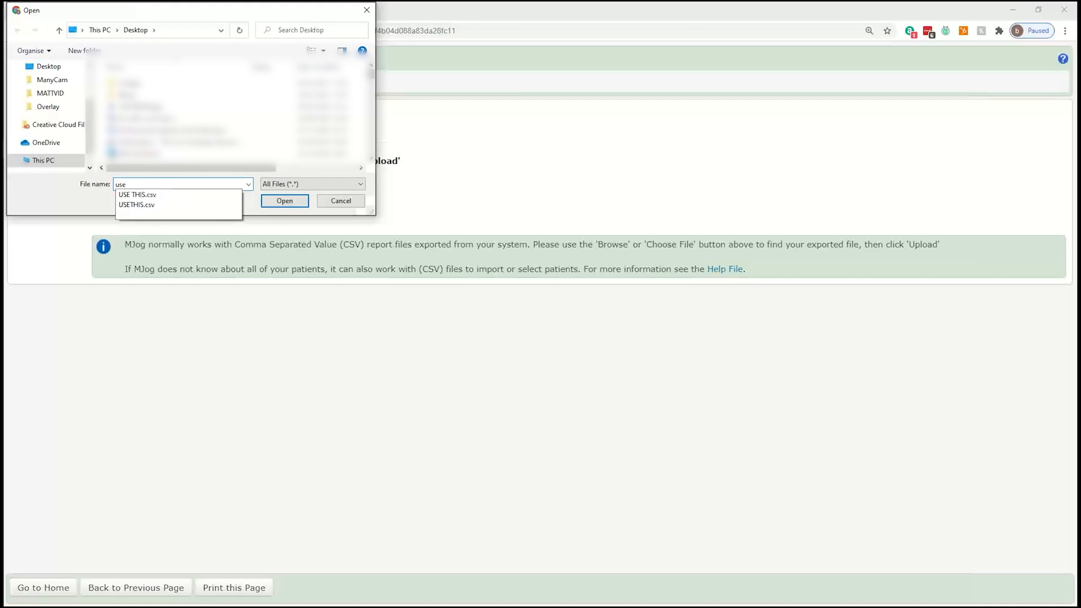
click(169, 195)
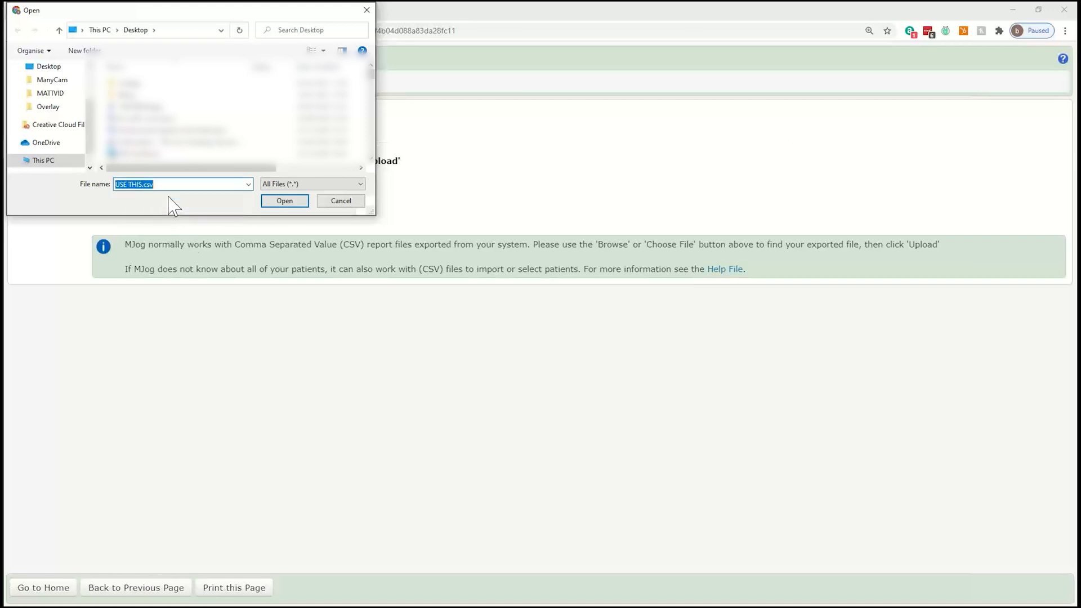
click(284, 201)
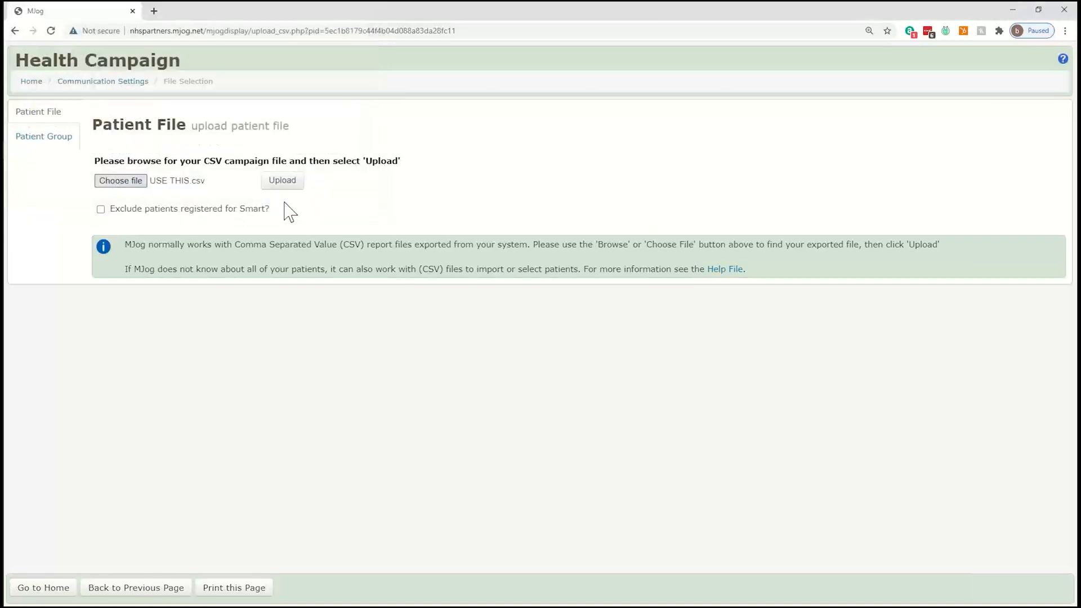
click(284, 181)
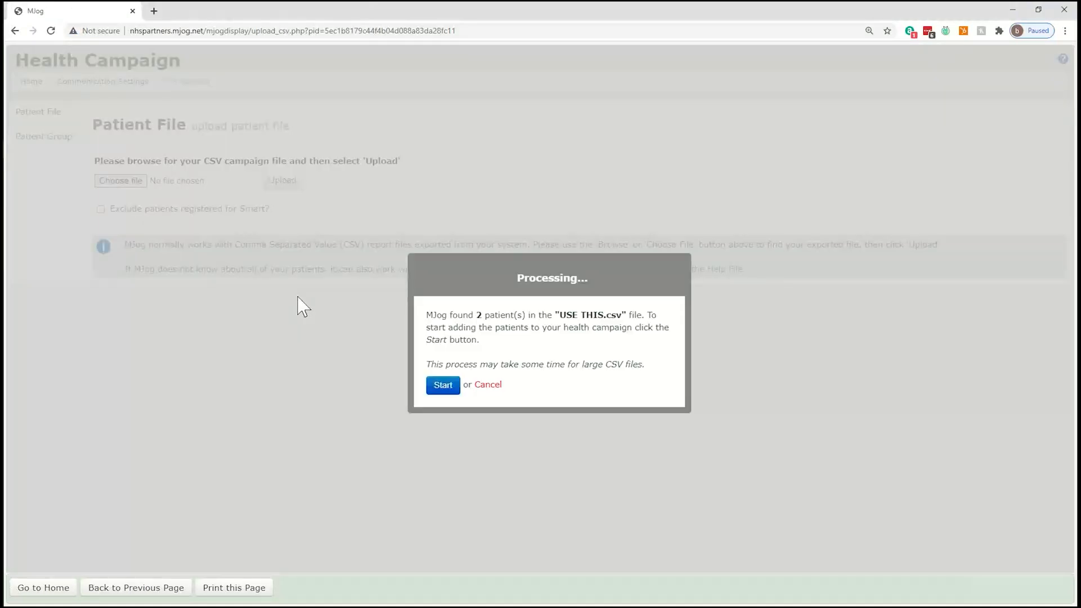
click(443, 385)
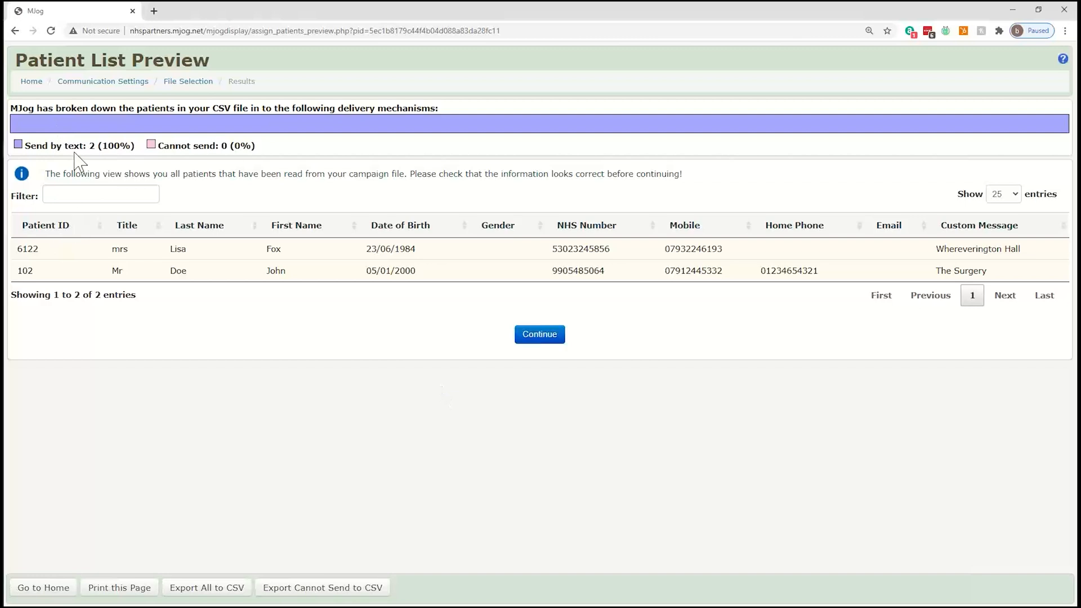
- Check the delivery breakdown and the export option for unsendable patients, and accept the patient list
drag(68, 146, 144, 163)
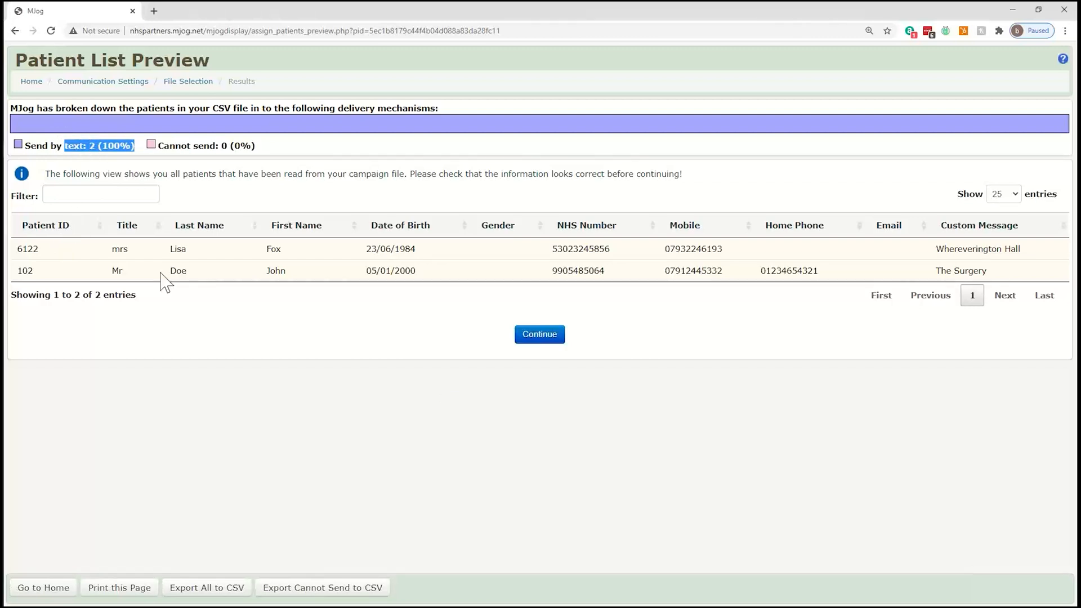
drag(175, 146, 253, 145)
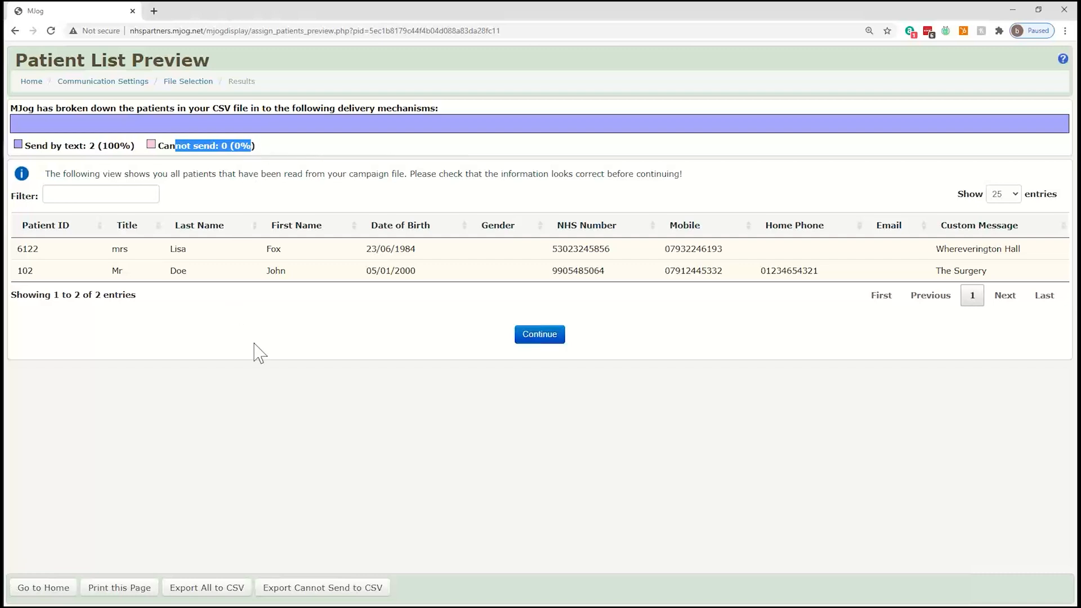
drag(407, 566, 259, 592)
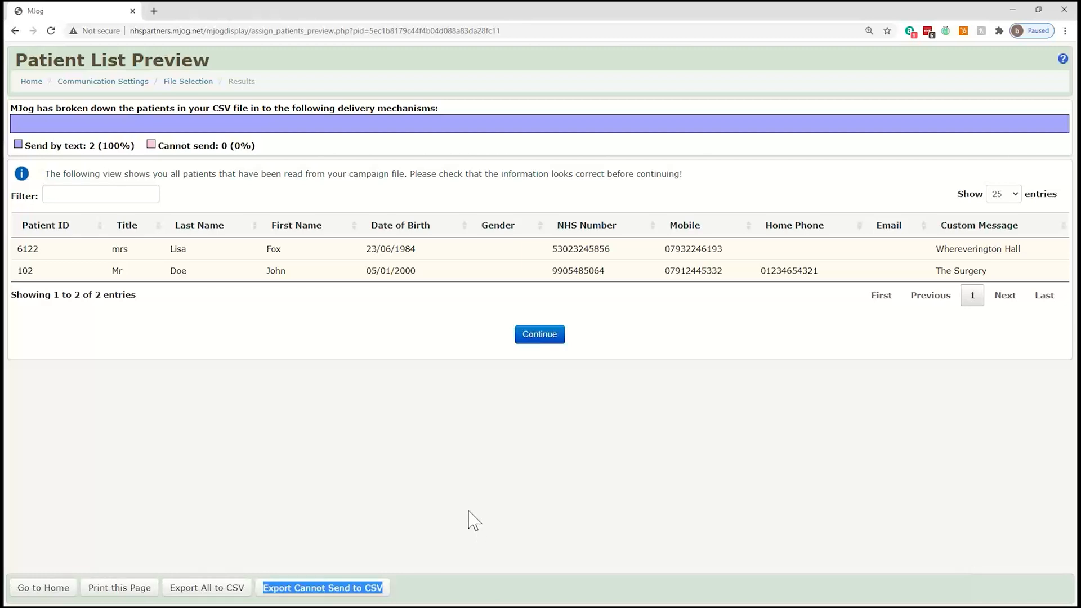
click(539, 335)
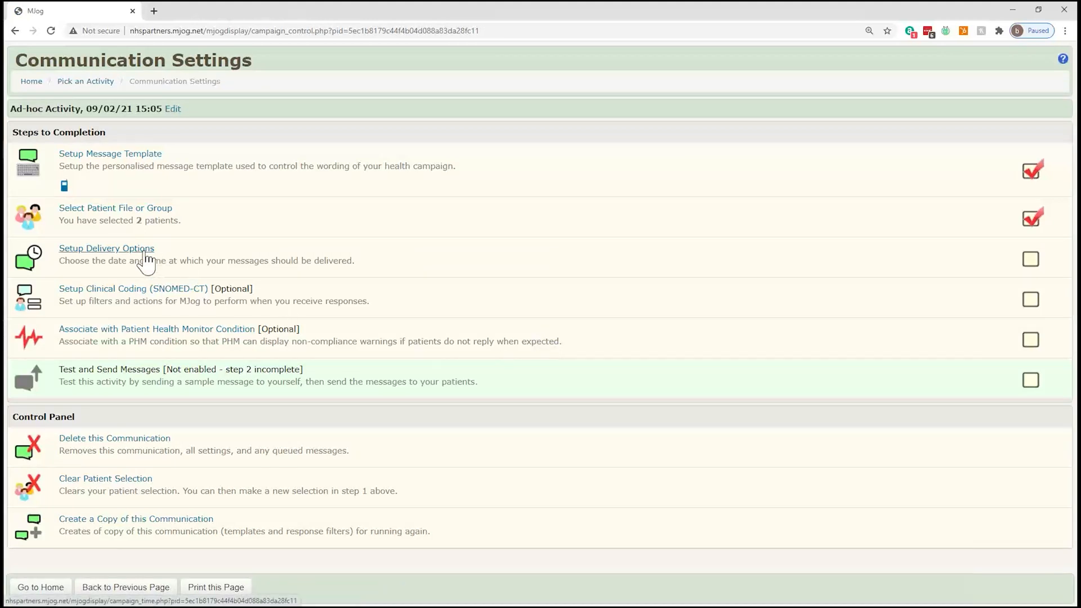
- Schedule the campaign messages for daytime delivery on 9, 10, 11 and 12 February 2021 and accept the delivery details
click(148, 261)
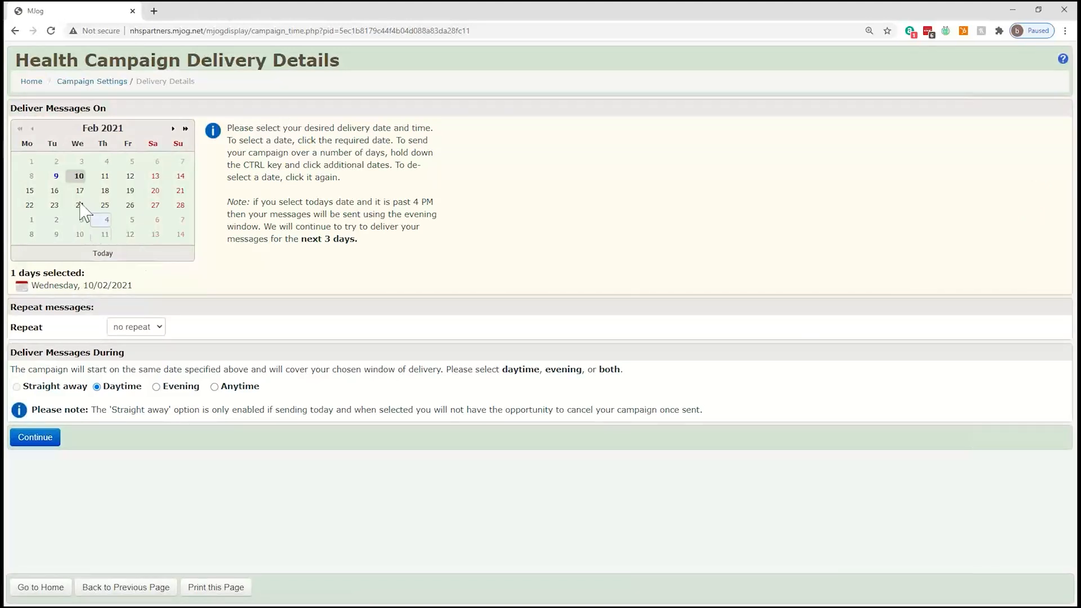
click(56, 178)
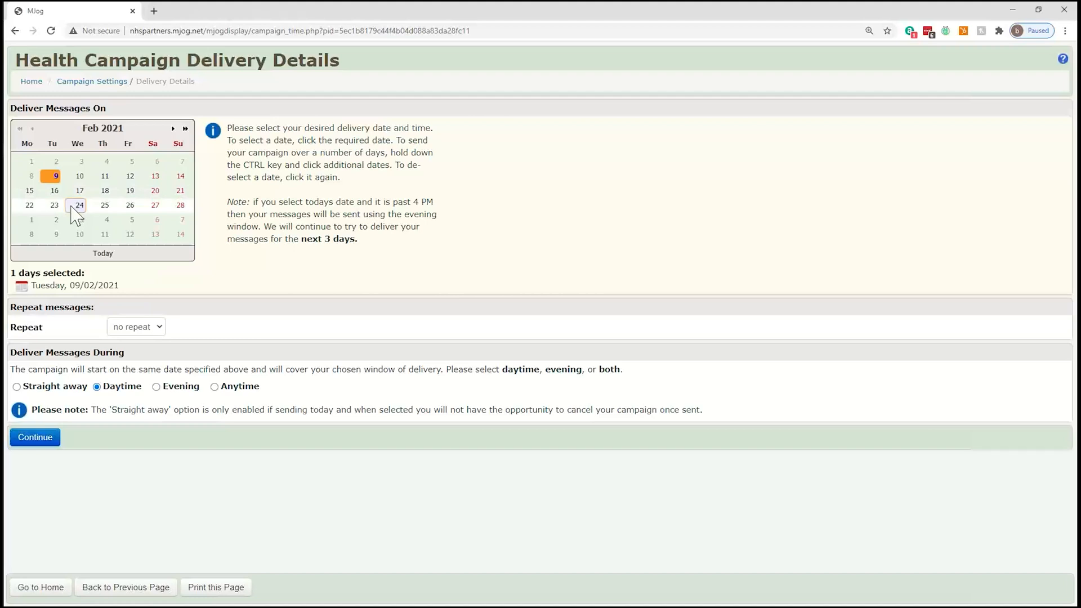
ctrl+click(79, 175)
ctrl+click(105, 176)
ctrl+click(129, 176)
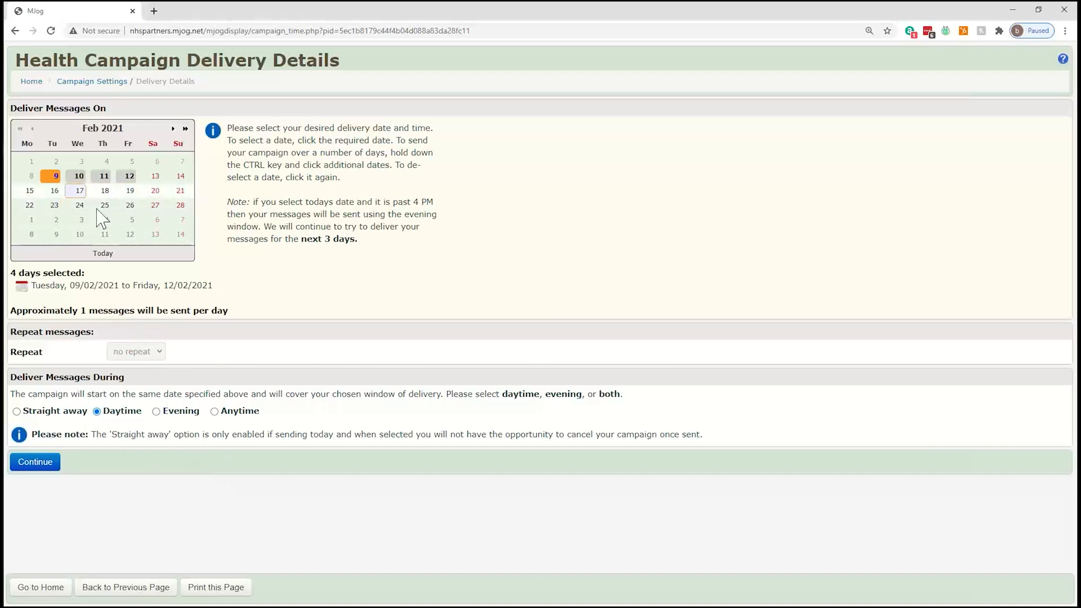
click(36, 462)
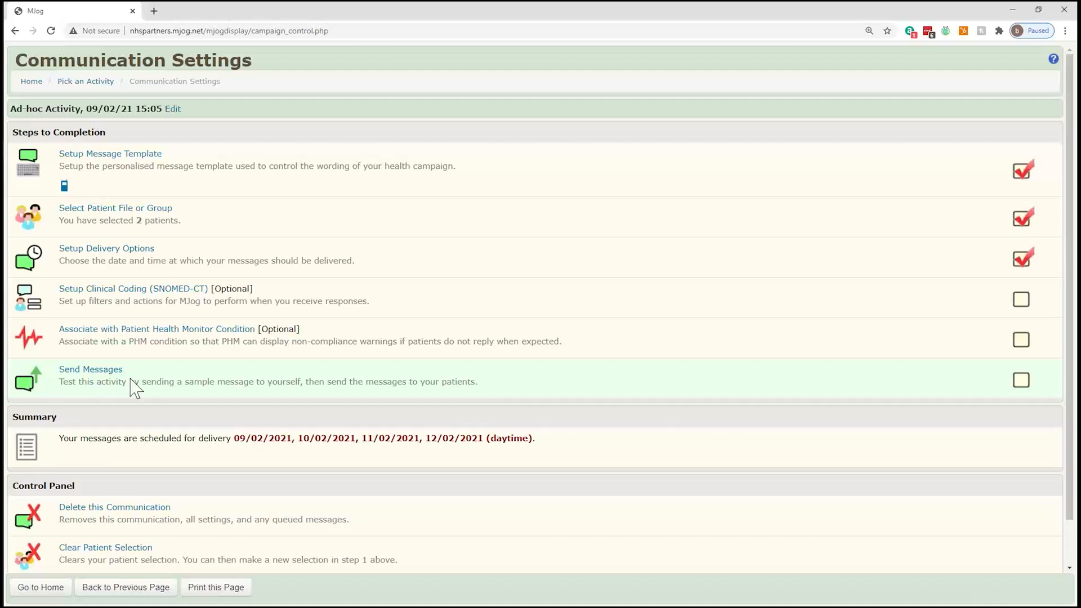
- Point out the send messages and clinical coding entries, and open the optional SNOMED-CT clinical coding setup
drag(126, 370, 58, 373)
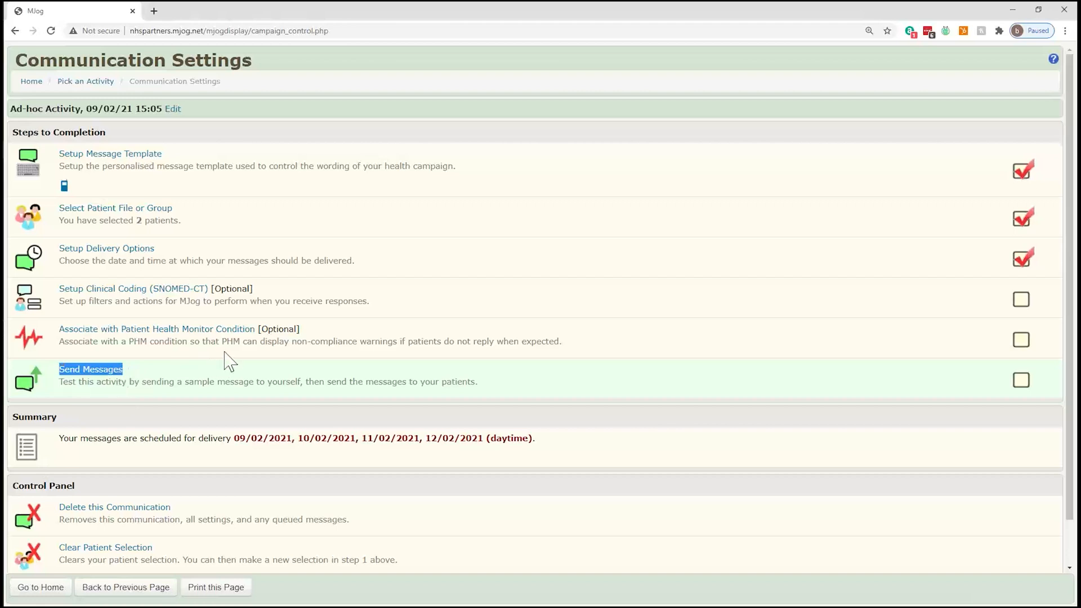
click(258, 304)
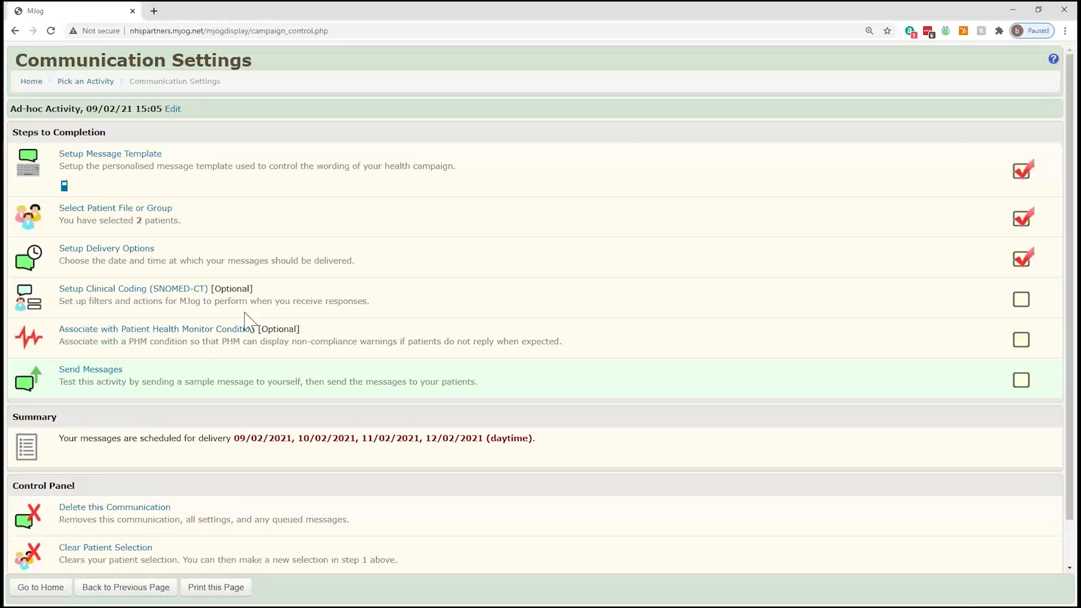
drag(253, 289, 53, 291)
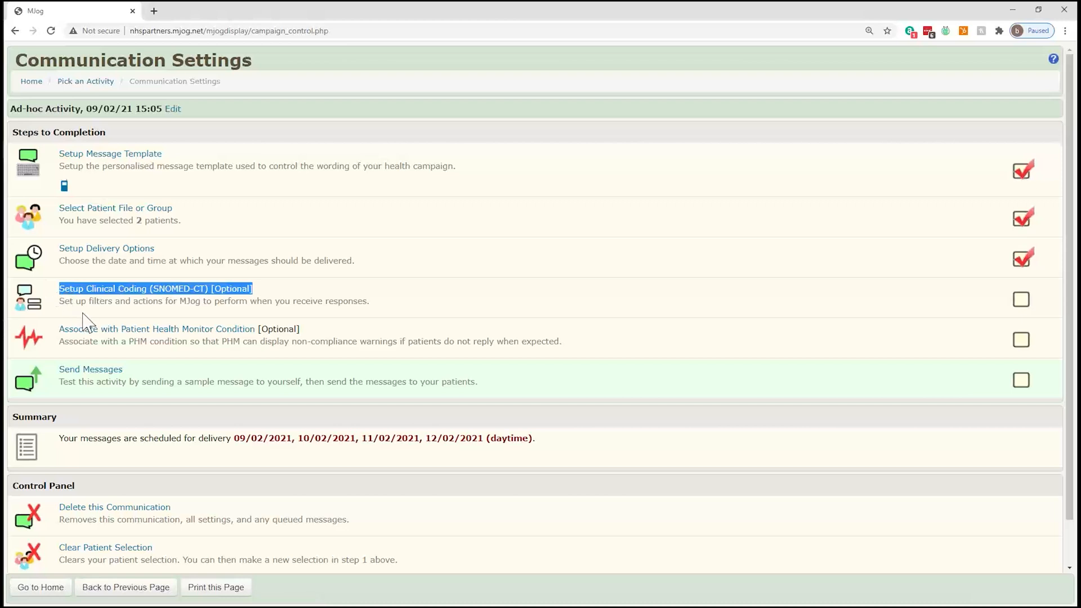
click(136, 292)
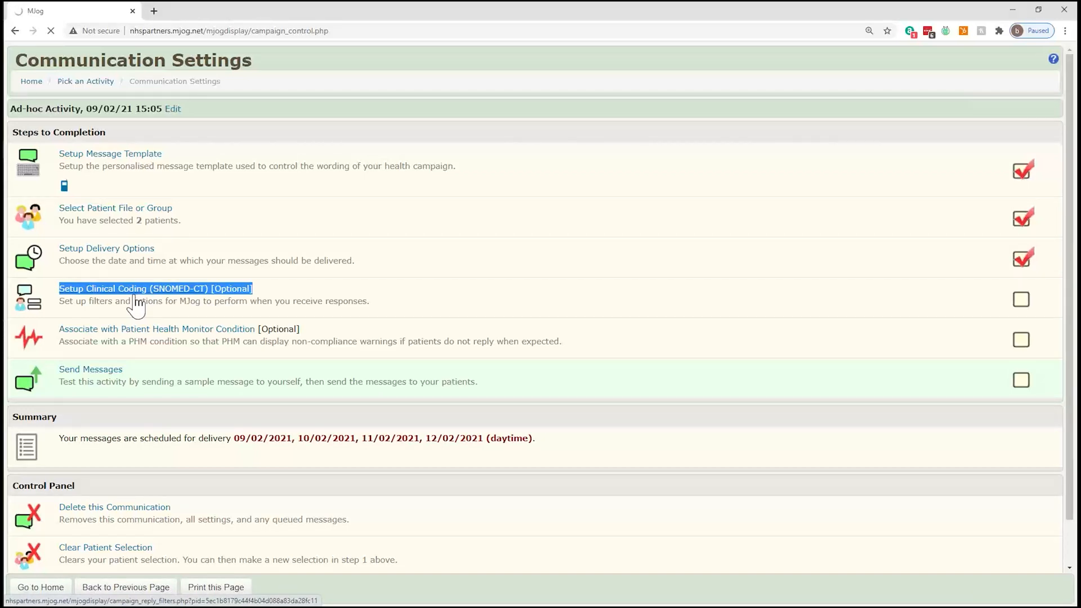
click(140, 317)
click(124, 290)
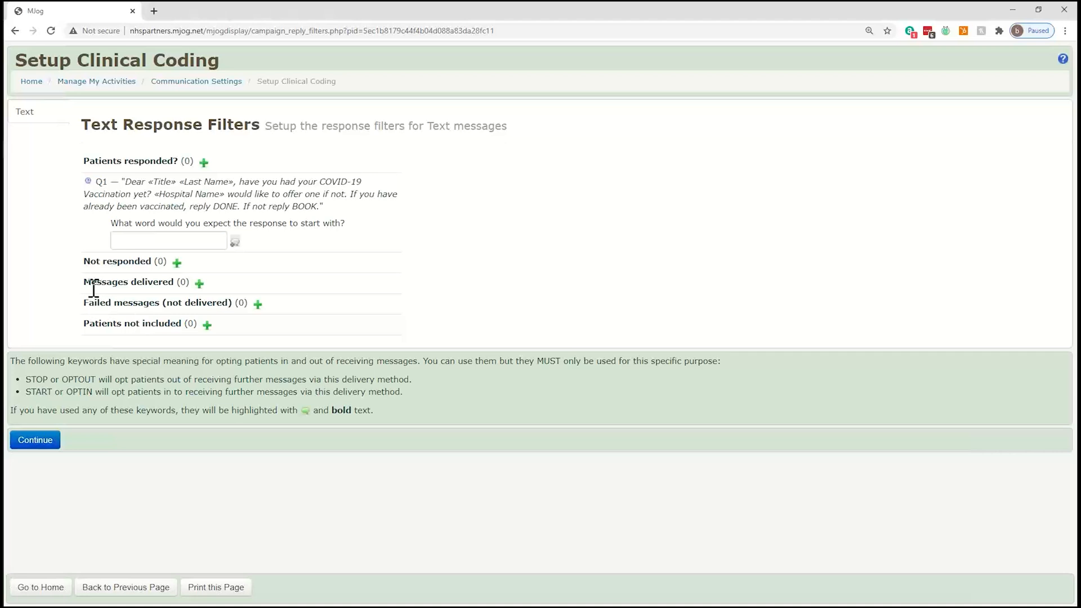
- Start an action for delivered messages that writes information back to the PAS
drag(91, 280, 185, 283)
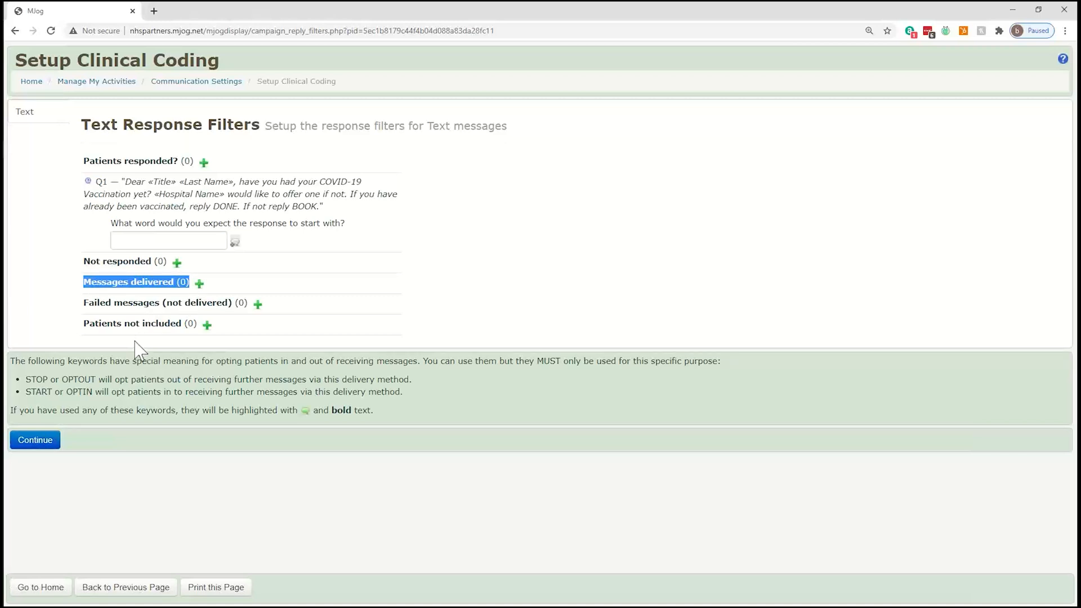
click(199, 284)
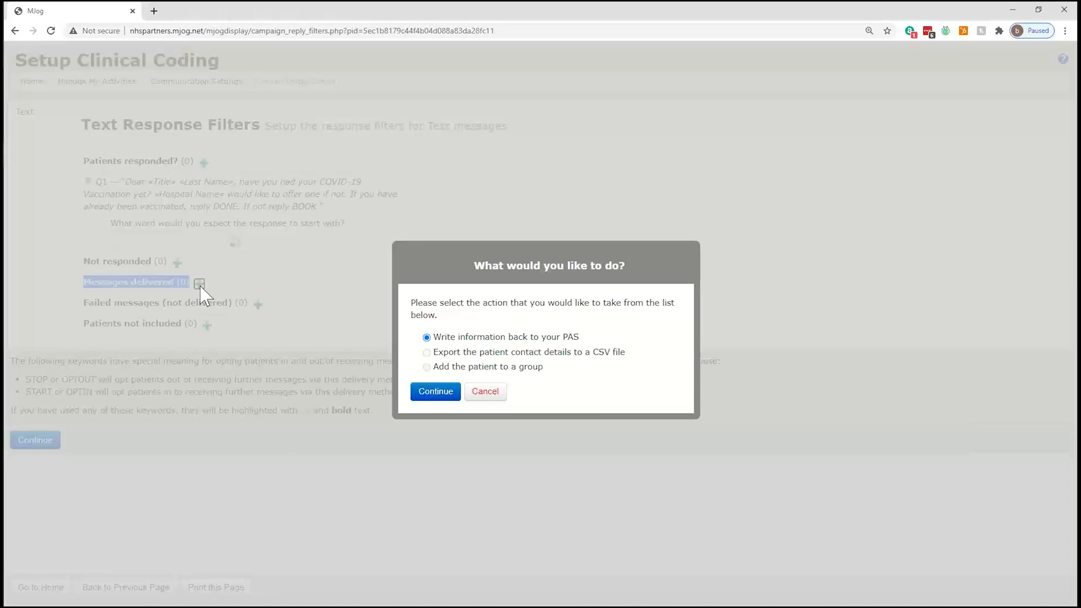
click(454, 338)
drag(454, 338, 588, 344)
click(538, 339)
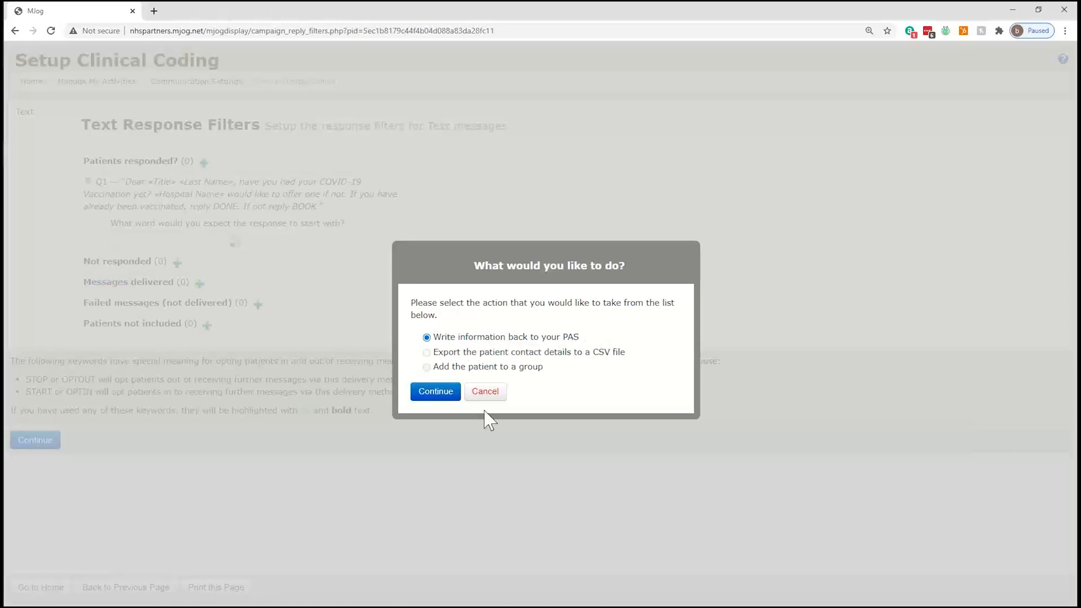
click(429, 396)
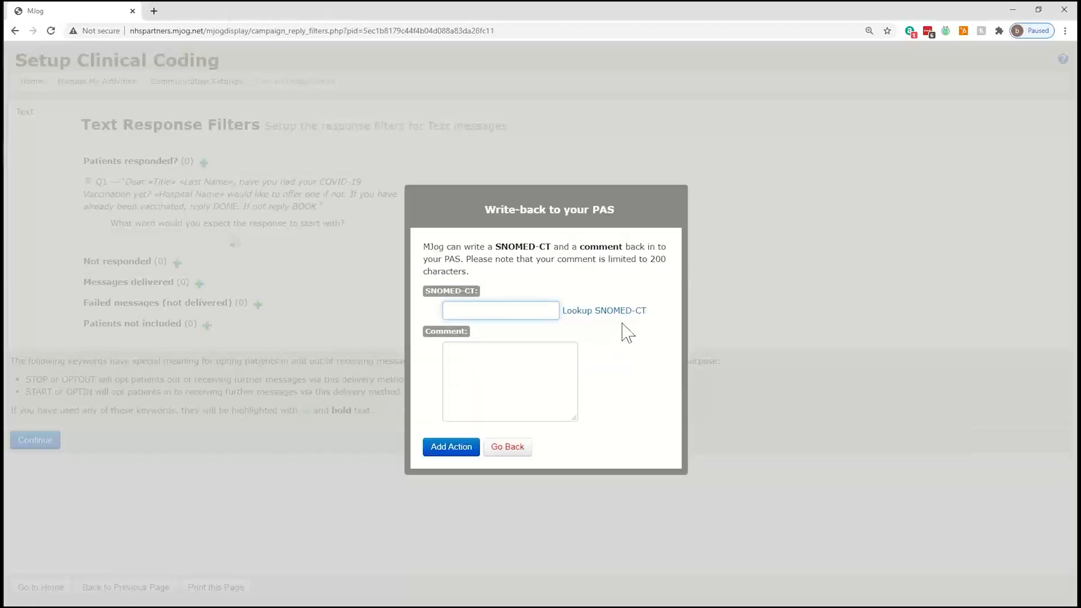
click(603, 321)
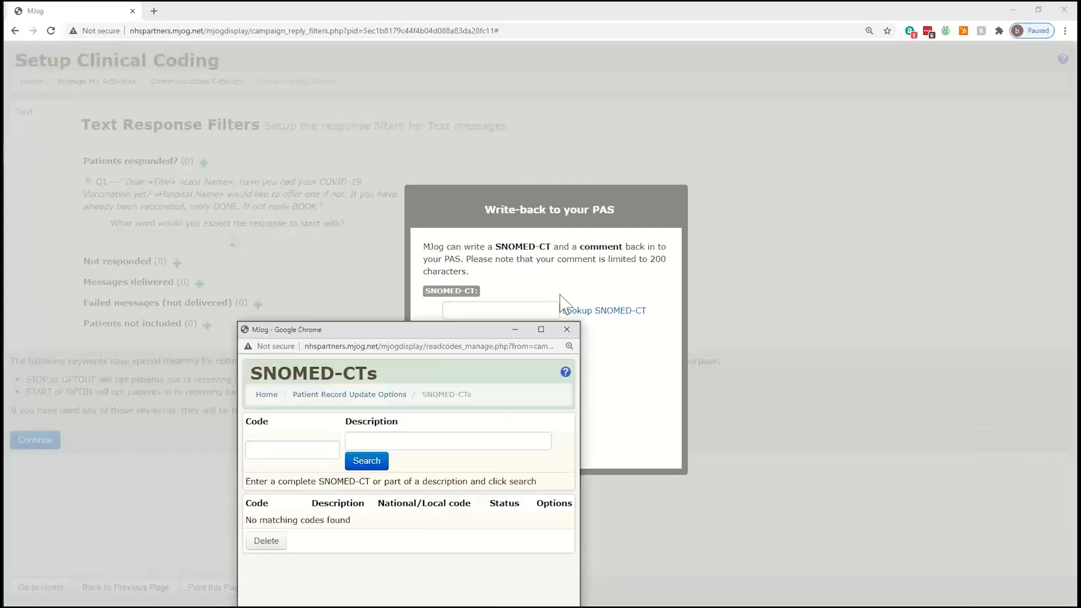
click(465, 385)
text(sms sent)
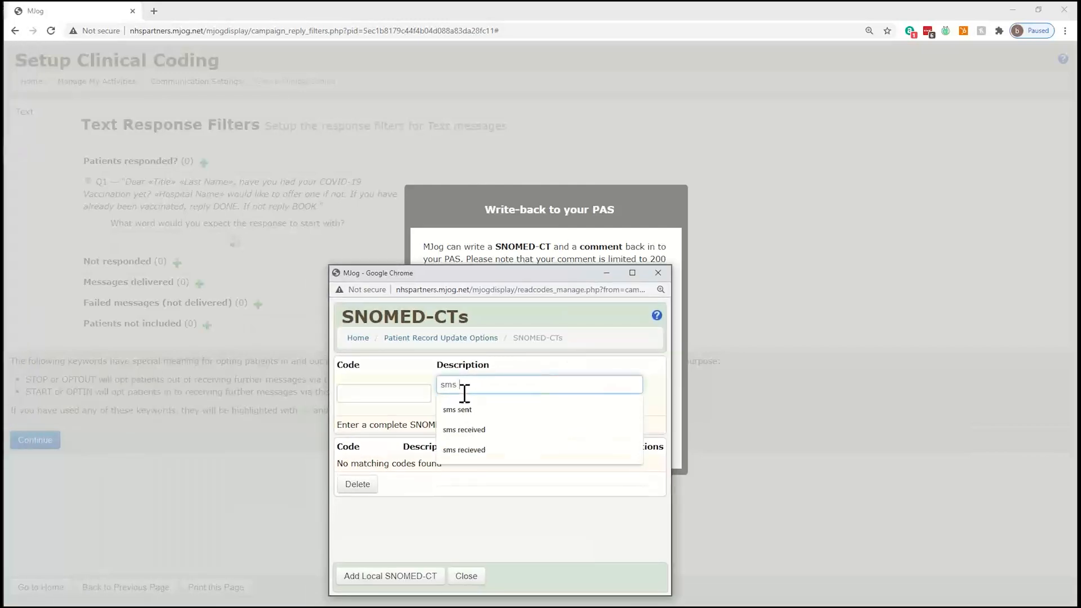
click(463, 397)
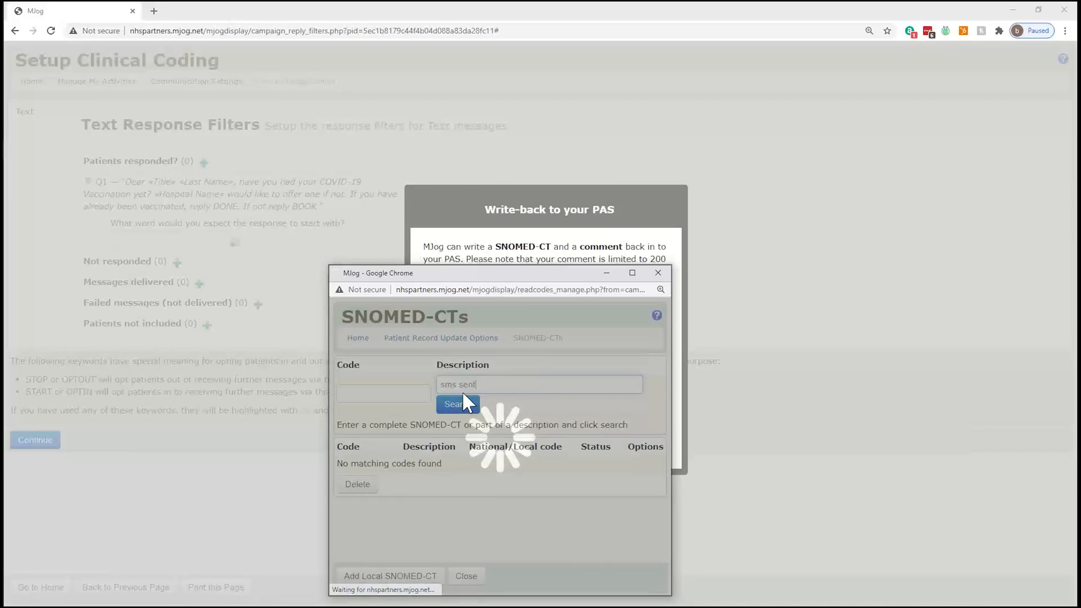
drag(503, 276, 300, 144)
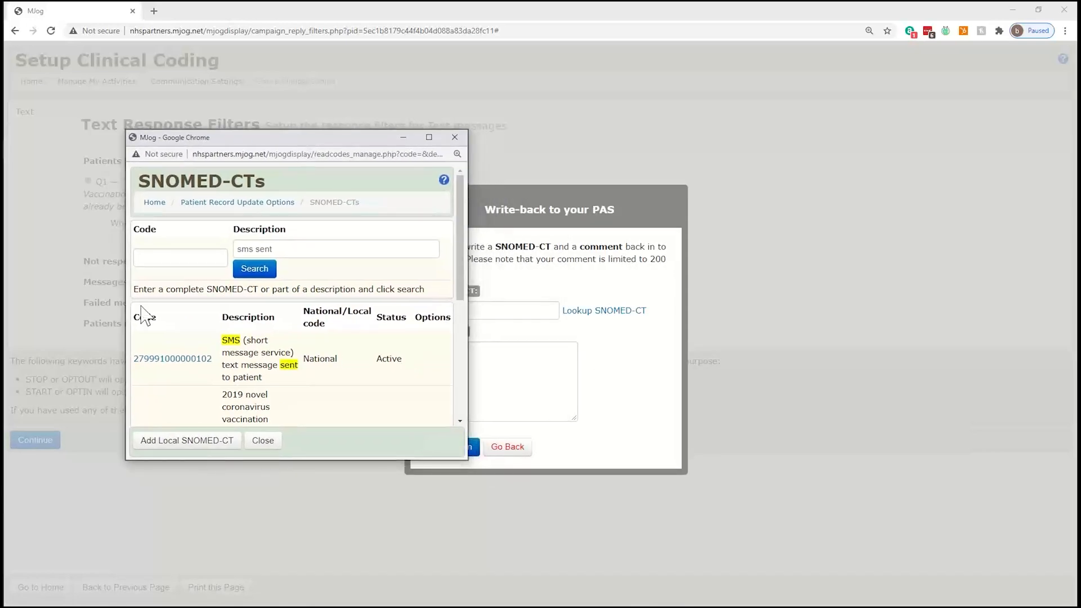
click(181, 362)
- Enter the comment "Comments to taste", add the delivered-messages action and check its entry in the response filters
click(486, 396)
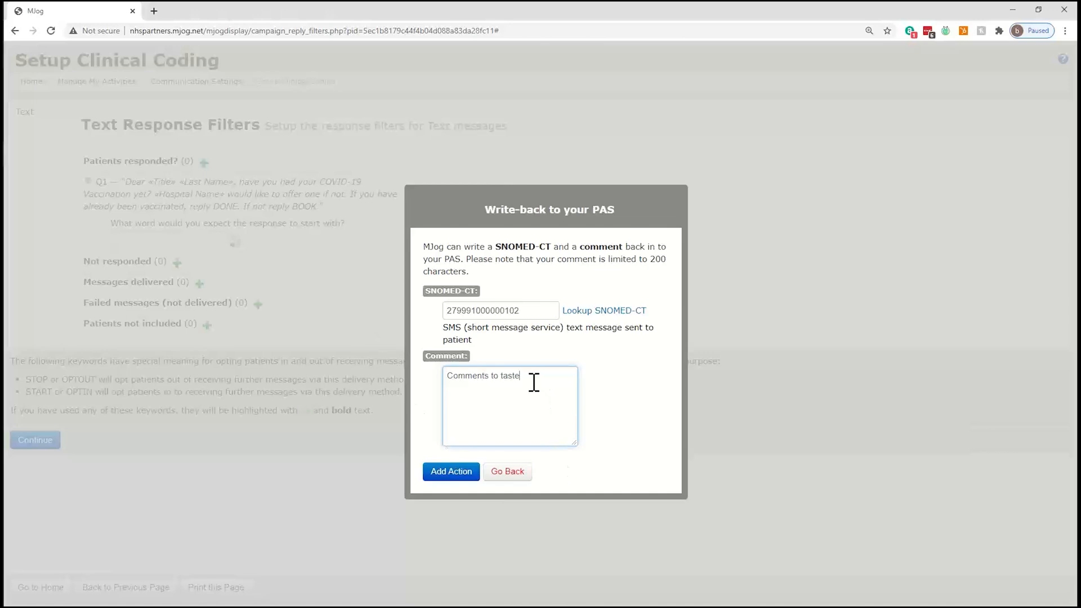
click(458, 480)
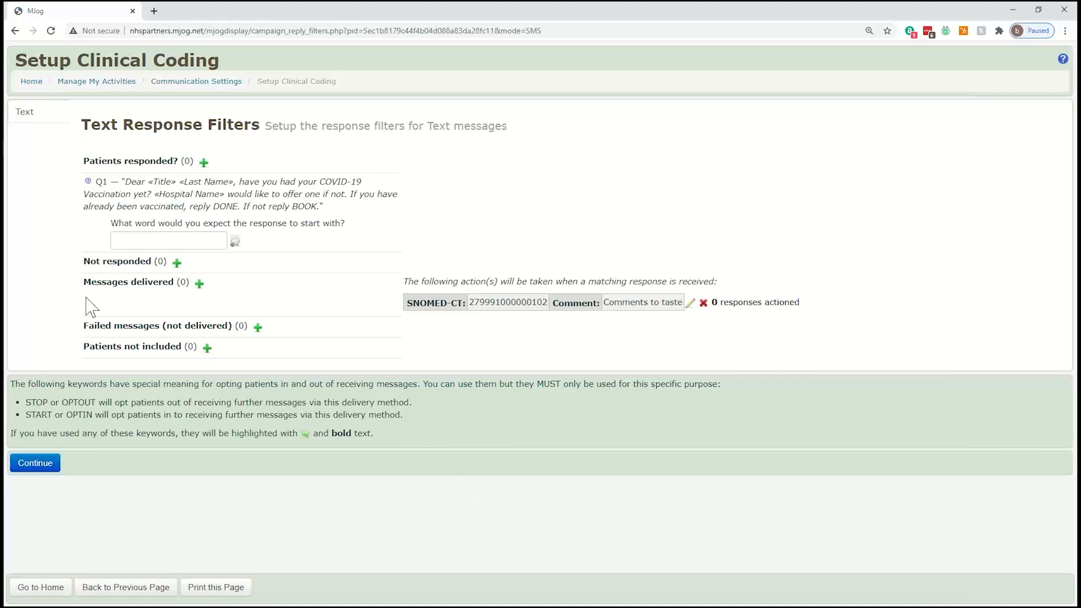
drag(83, 281, 181, 284)
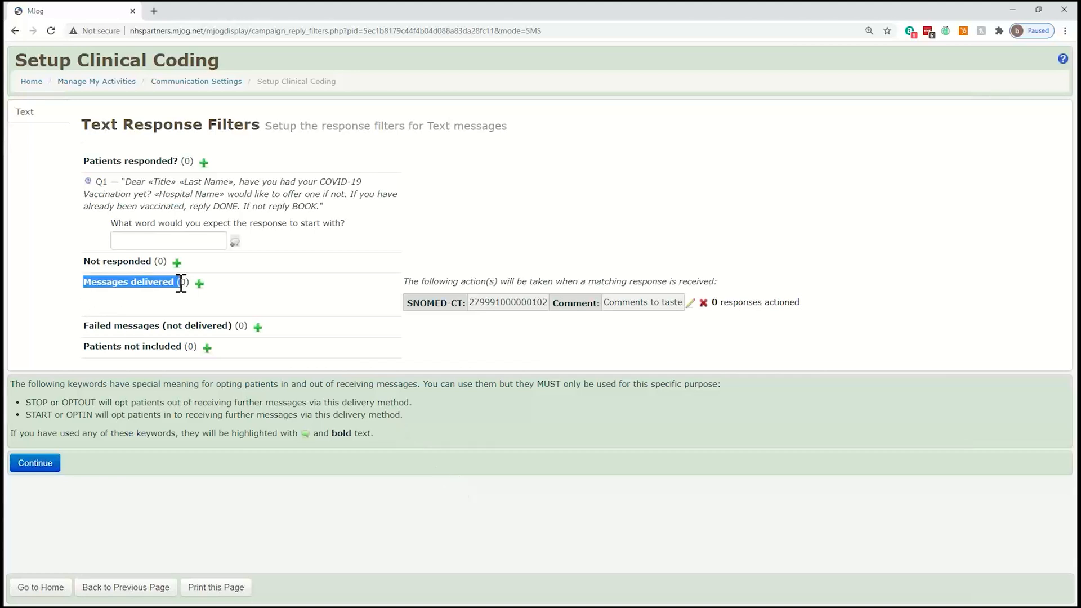
drag(406, 302, 690, 309)
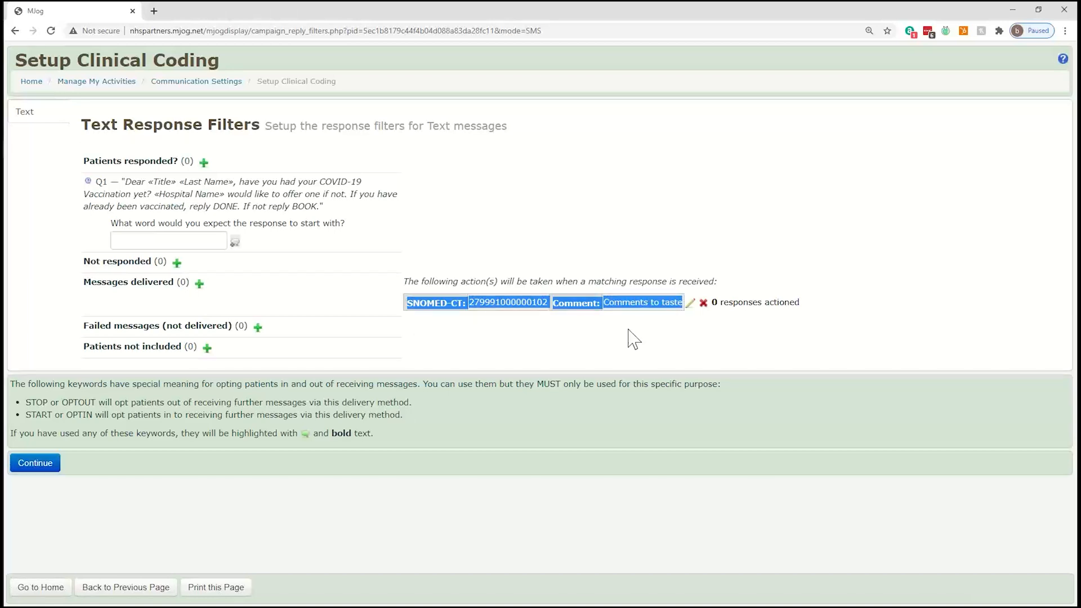
click(539, 343)
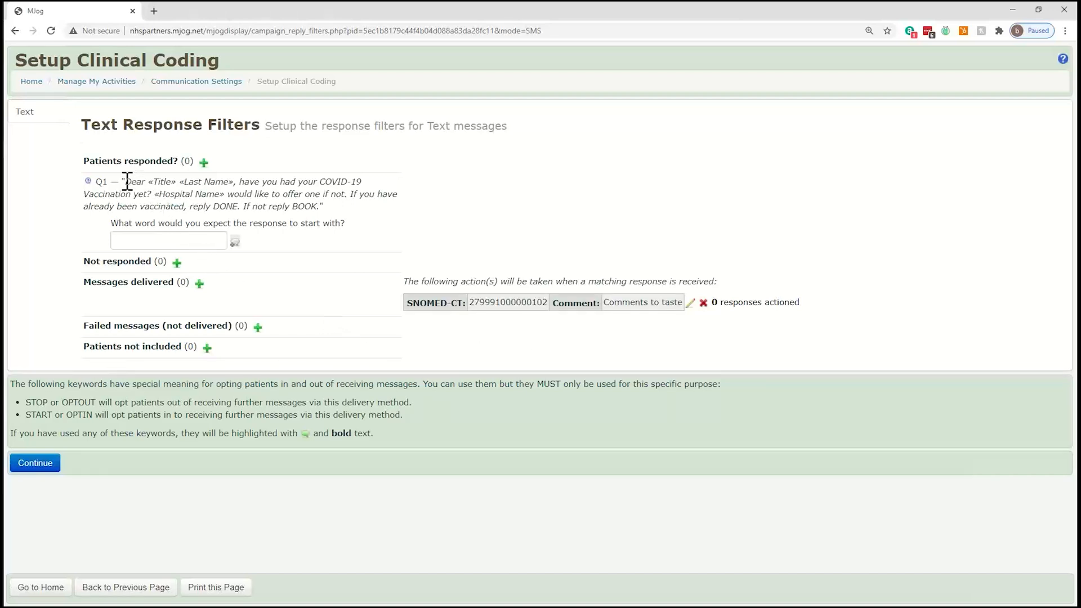
- Add "done" and "book" as expected response words for the COVID-19 vaccination question
drag(123, 181, 333, 218)
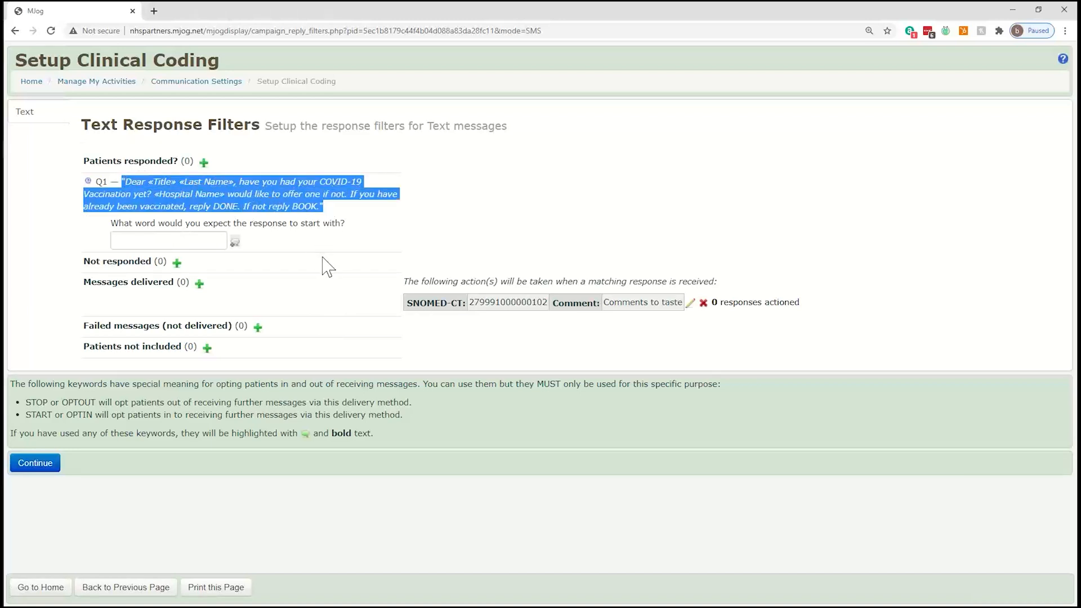
click(157, 243)
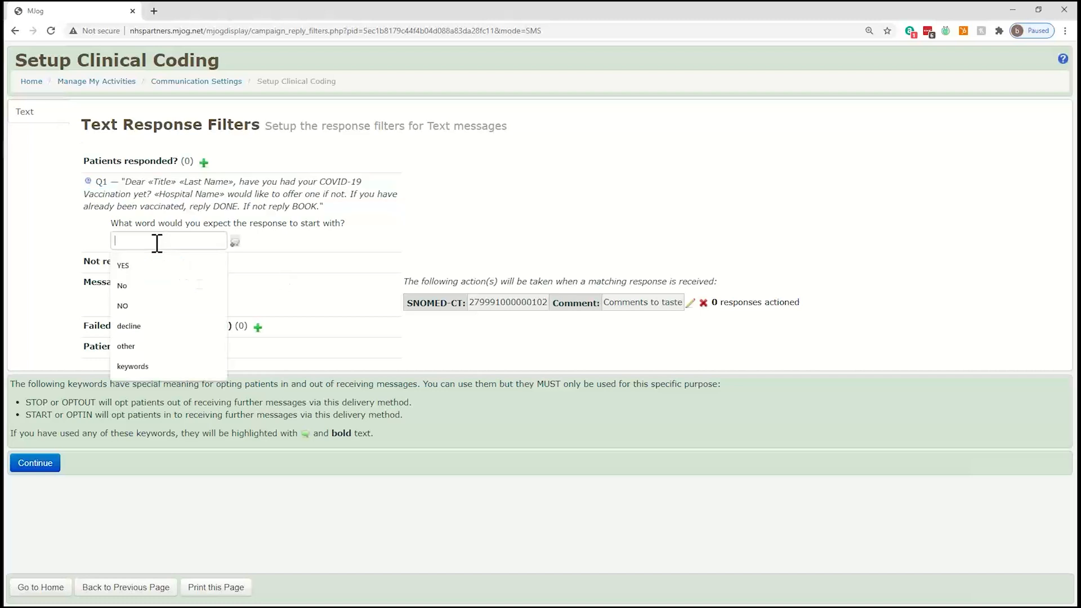
text(don)
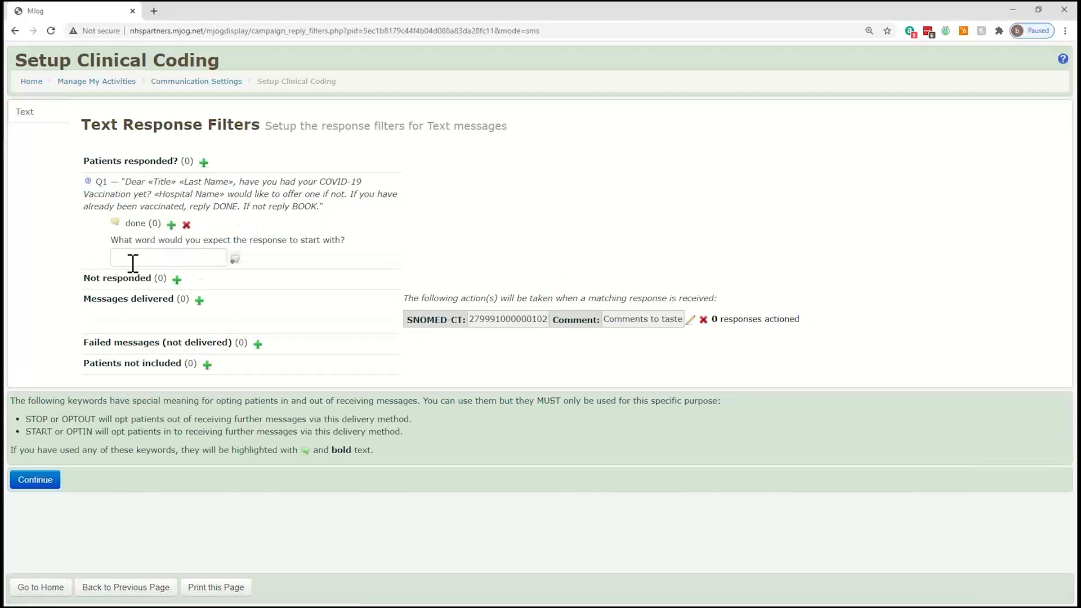
click(133, 261)
text(book)
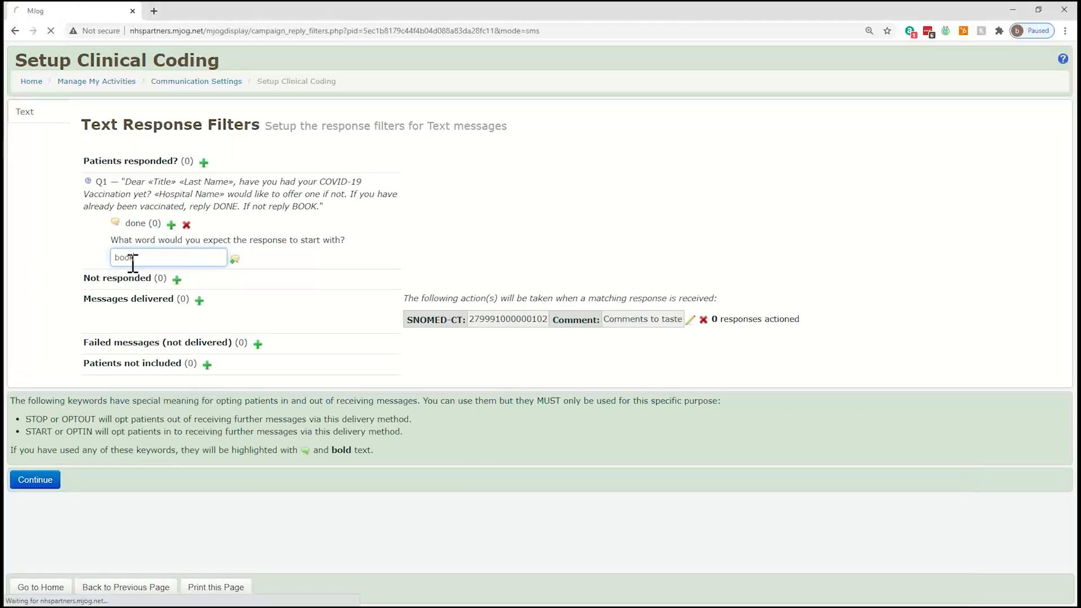
key(Return)
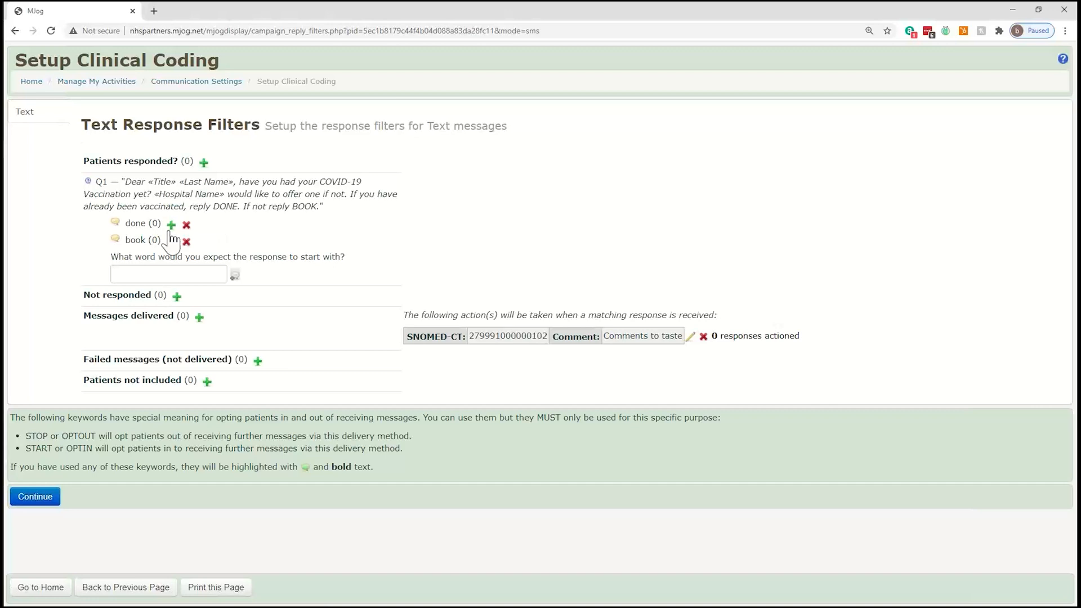
- Start an action for the "done" response that writes information back to the PAS
drag(218, 164, 199, 175)
click(214, 168)
drag(135, 204, 150, 248)
click(256, 244)
click(170, 225)
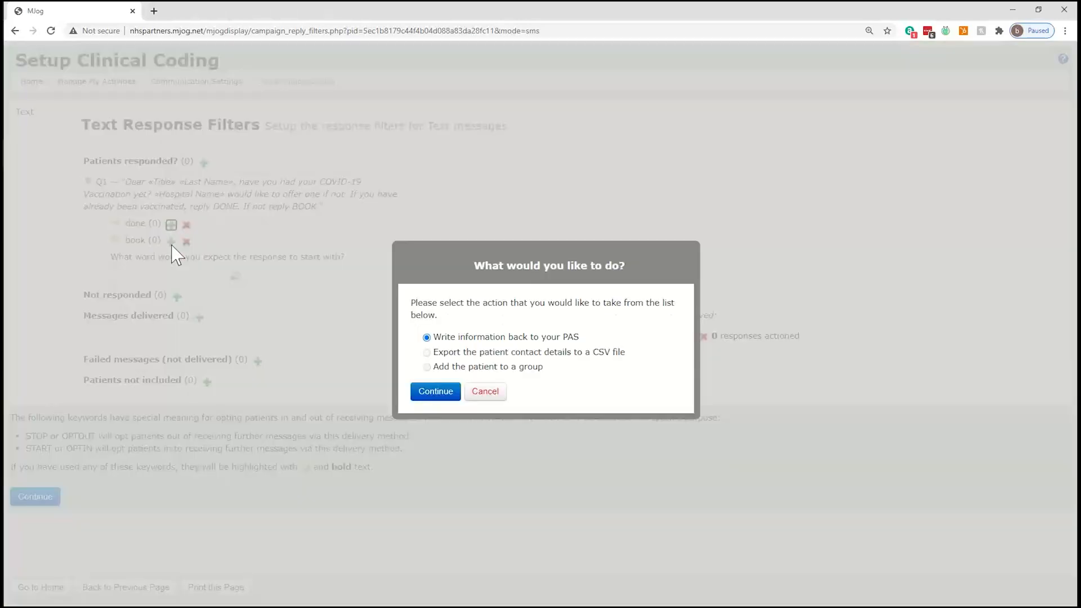
click(421, 392)
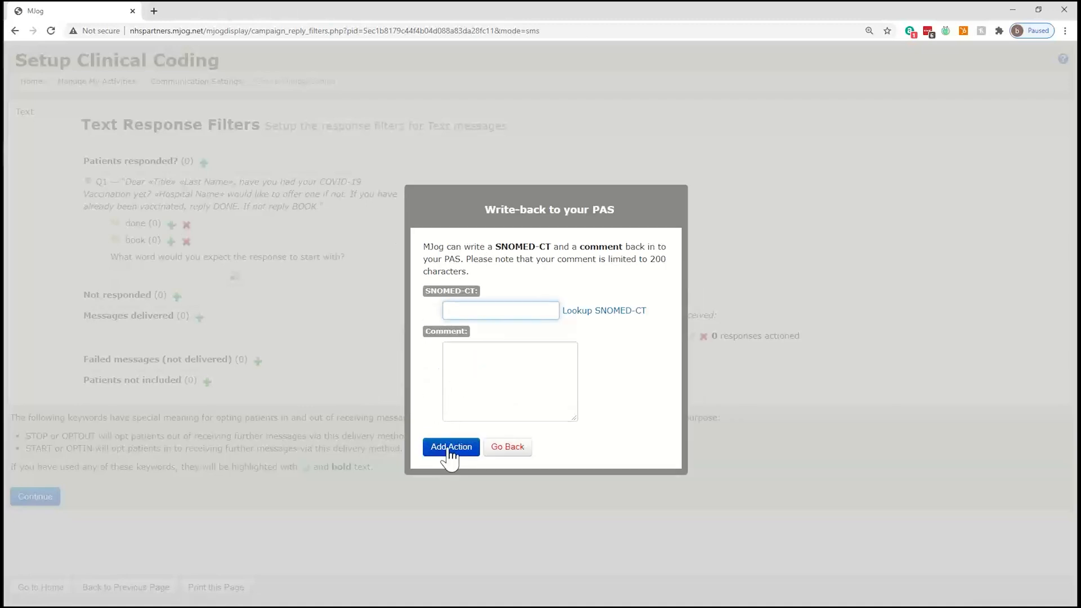
click(589, 313)
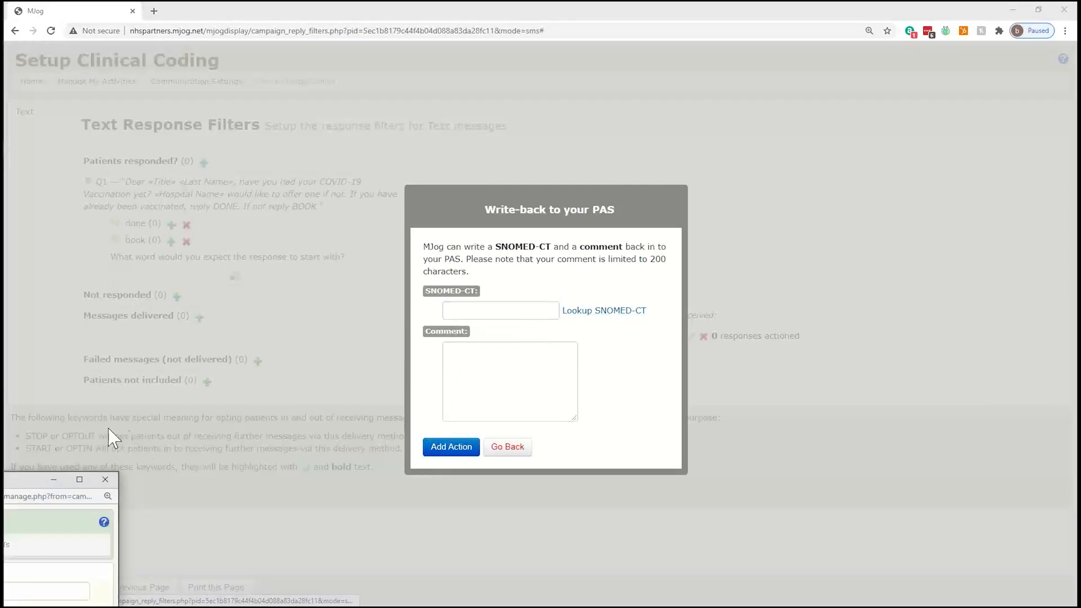
click(370, 369)
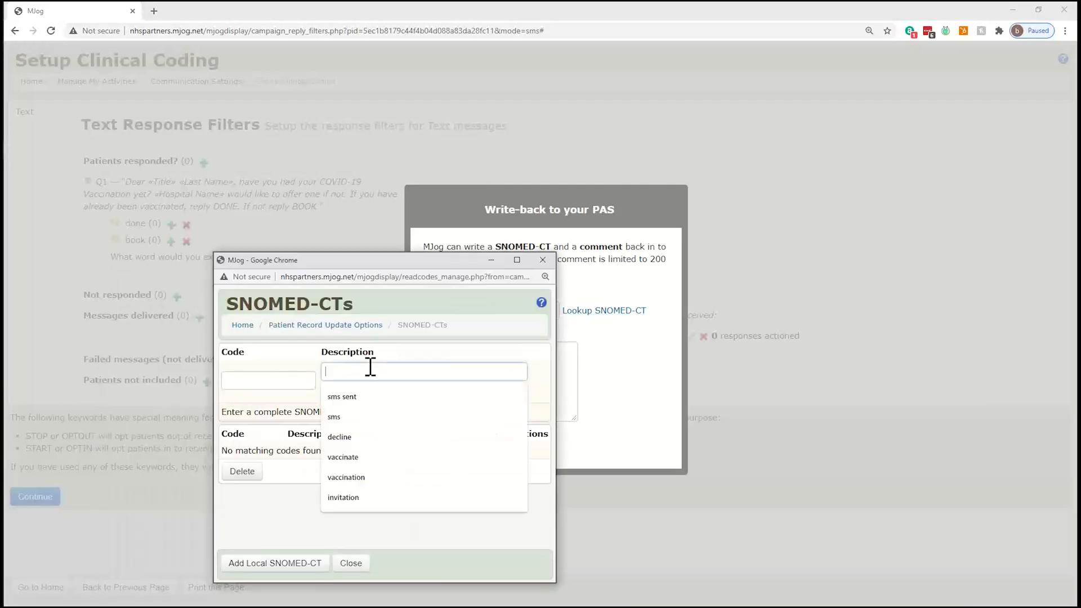
text(sms received)
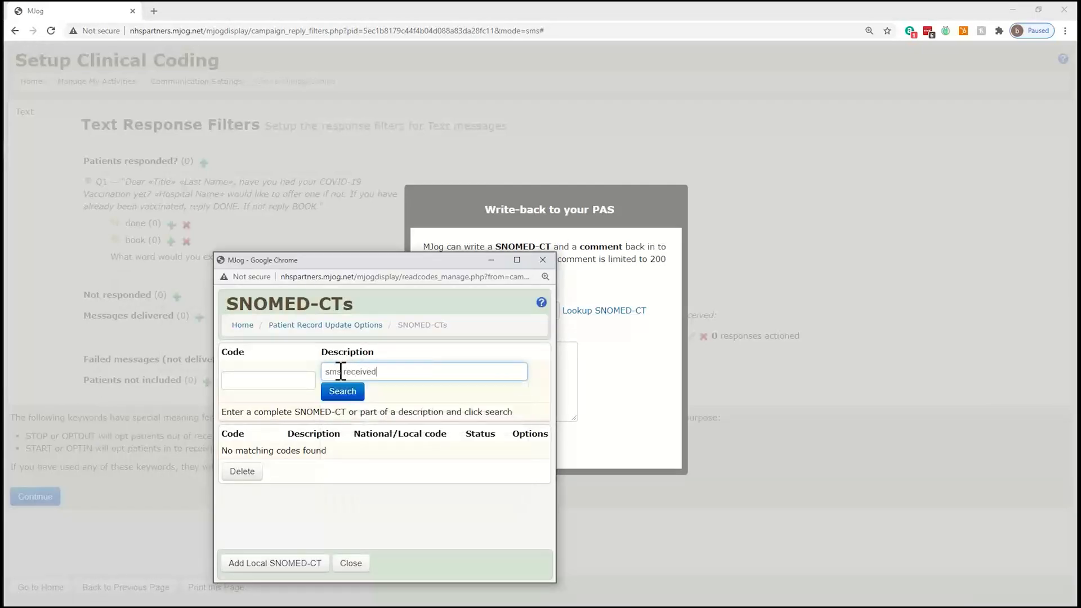
key(Return)
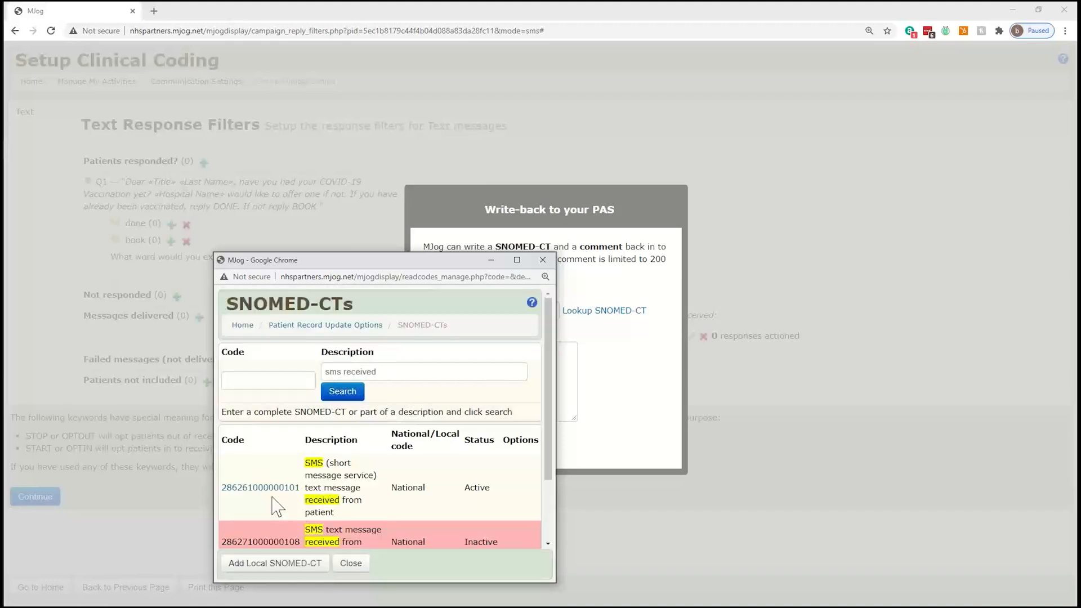
click(269, 496)
- Enter the placeholder comment "suylgbdzujgv" and add the write-back action to the "done" response
click(525, 367)
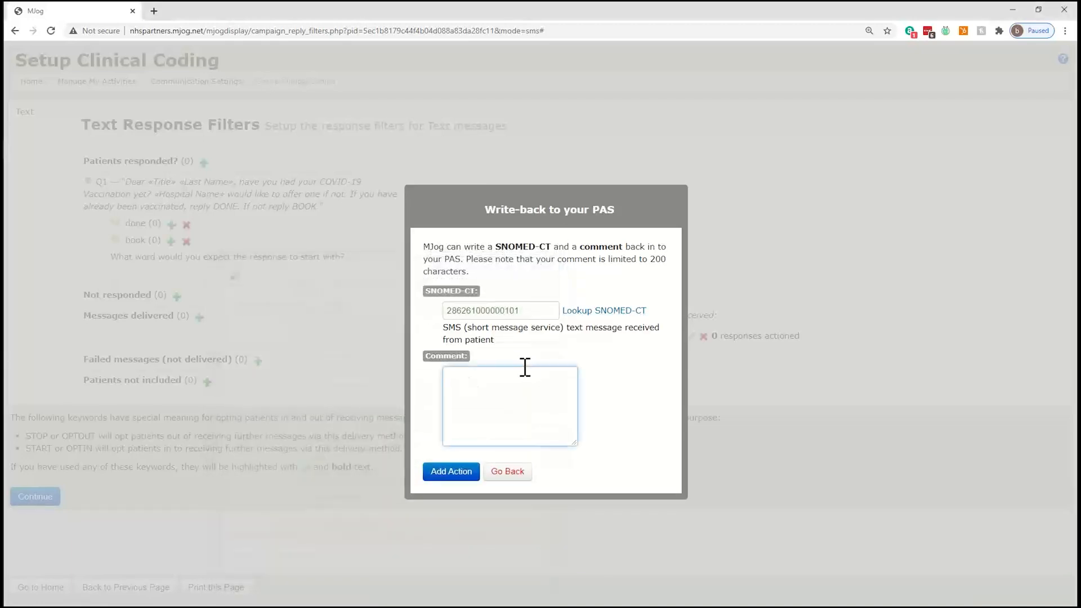
text(suylgbdzujgv)
click(454, 476)
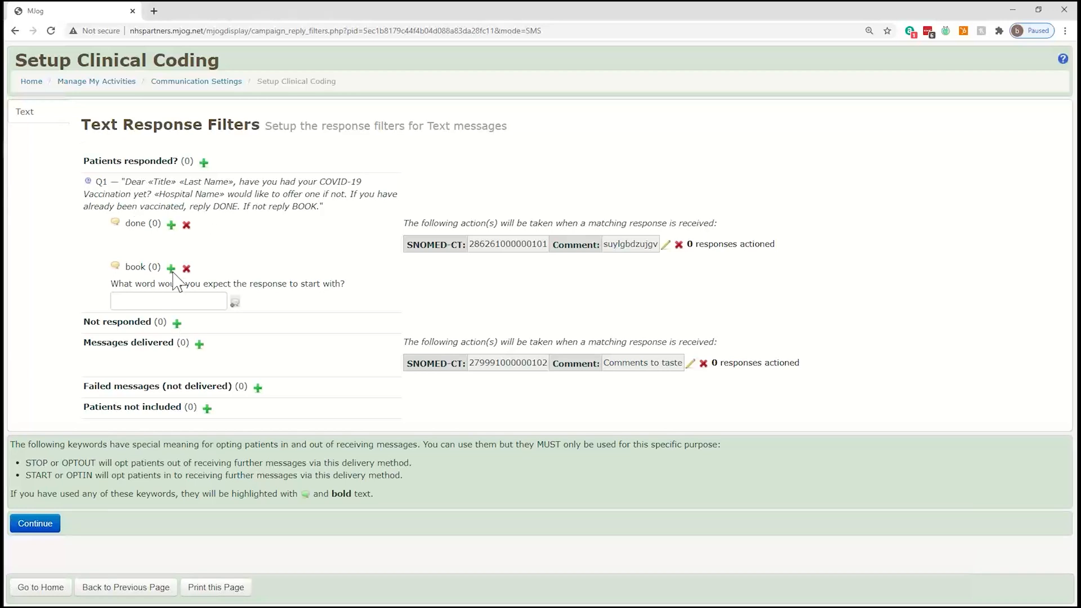
- Finish the clinical coding setup and review the template, patient, delivery and coding steps in the communication settings
click(51, 527)
click(45, 530)
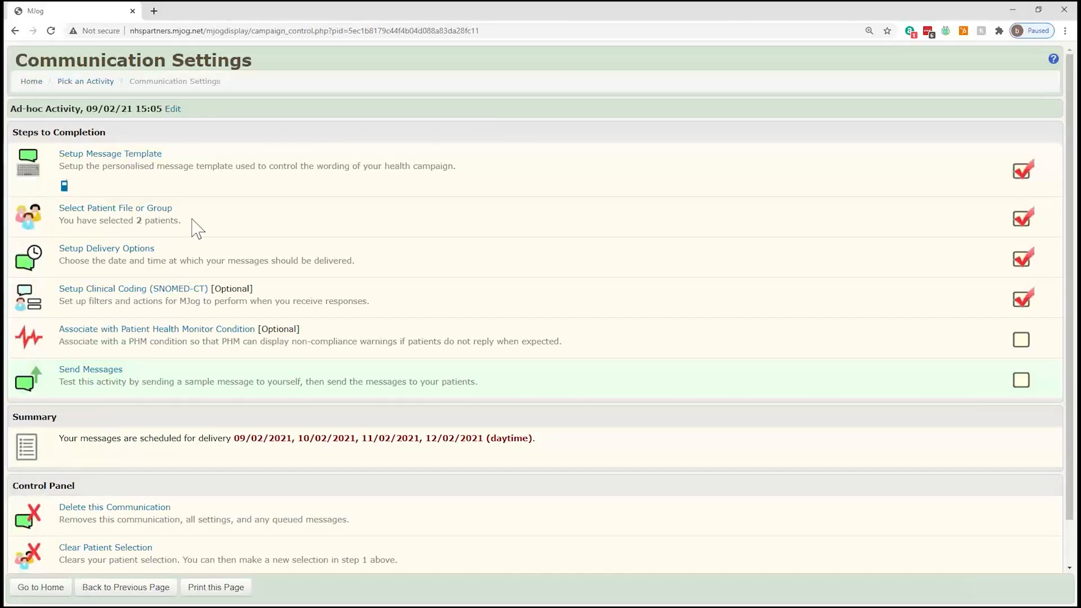
drag(163, 153, 62, 153)
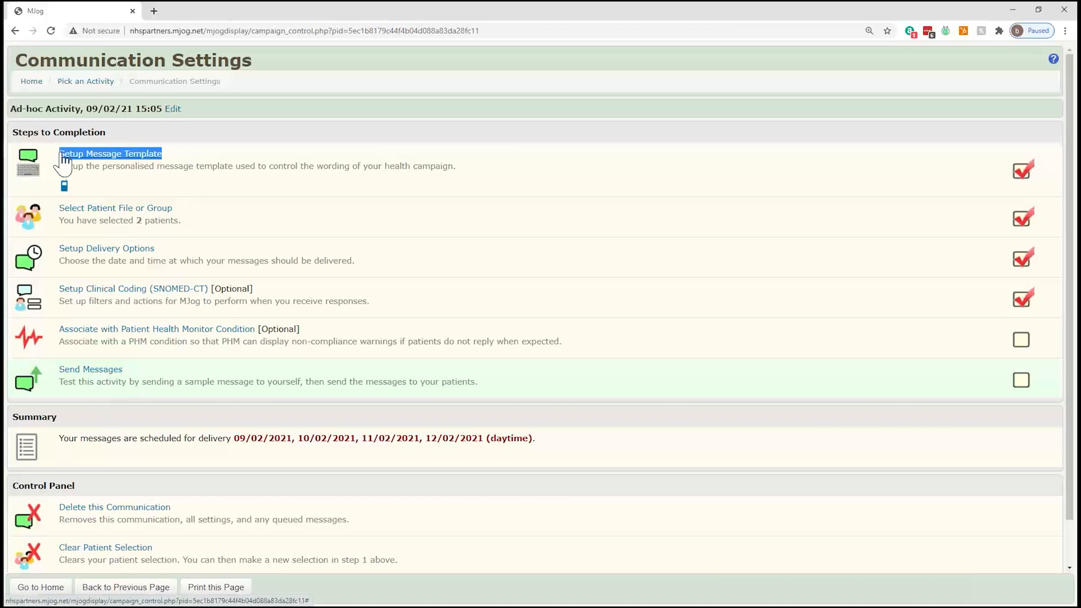
drag(172, 208, 65, 211)
drag(176, 254, 67, 252)
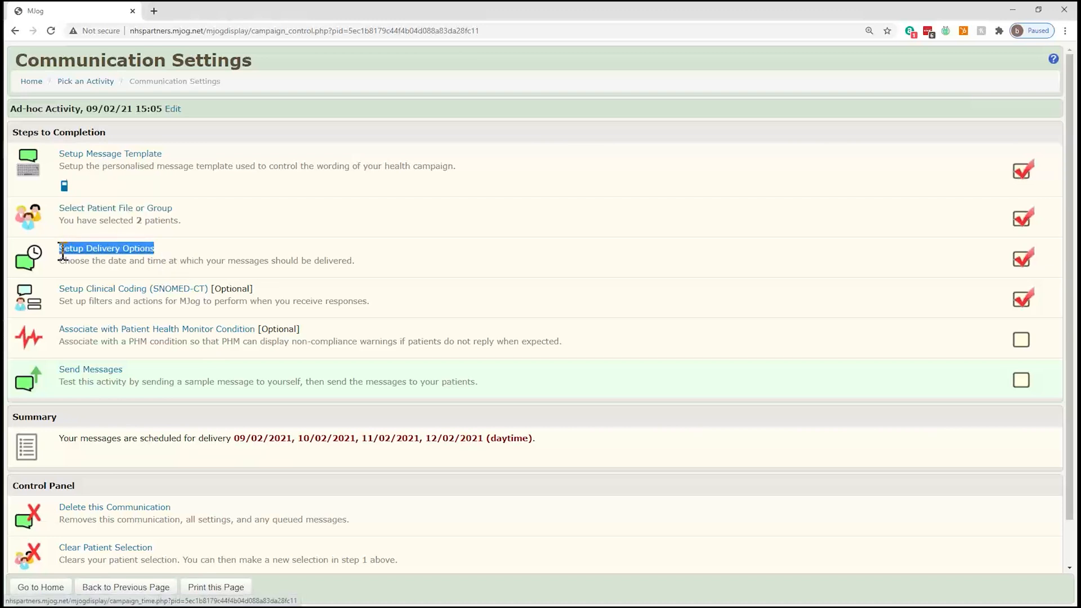
click(248, 288)
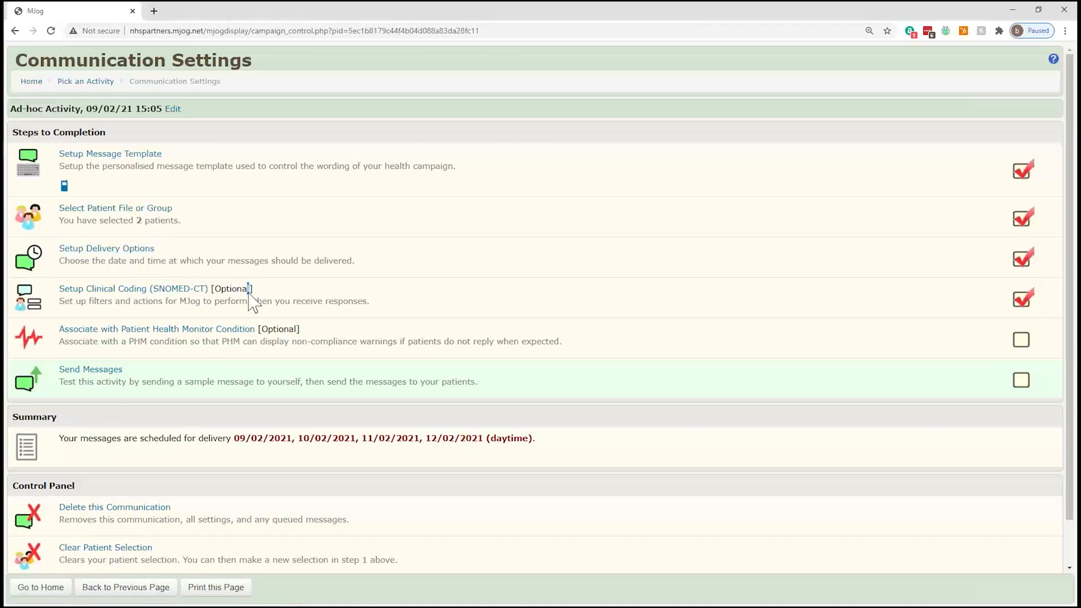
drag(250, 293, 63, 290)
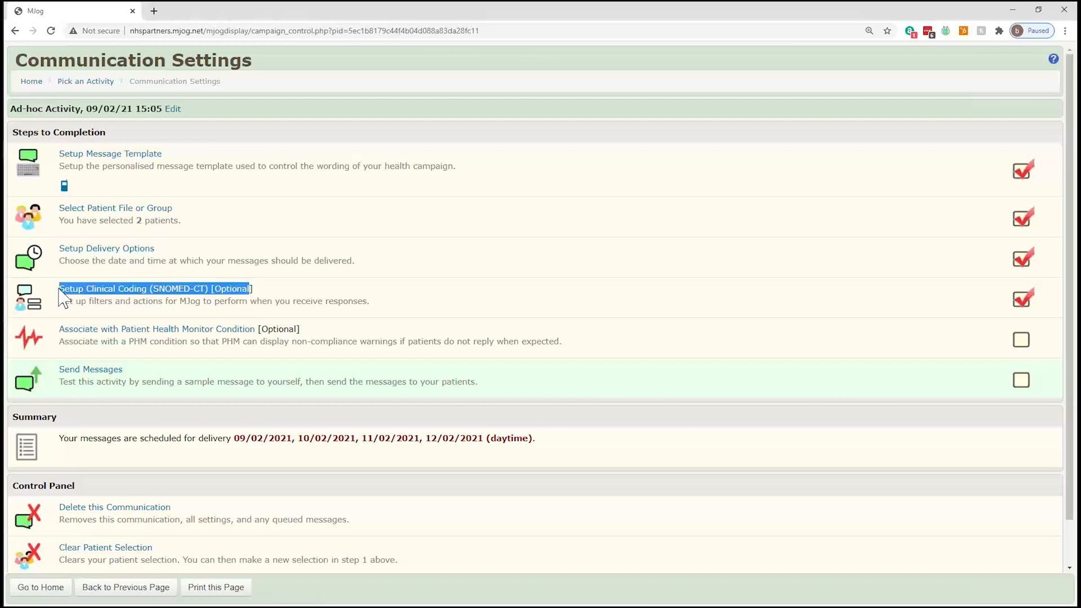
- Open the send messages summary and check the scheduled delivery dates and the text message preview
click(103, 373)
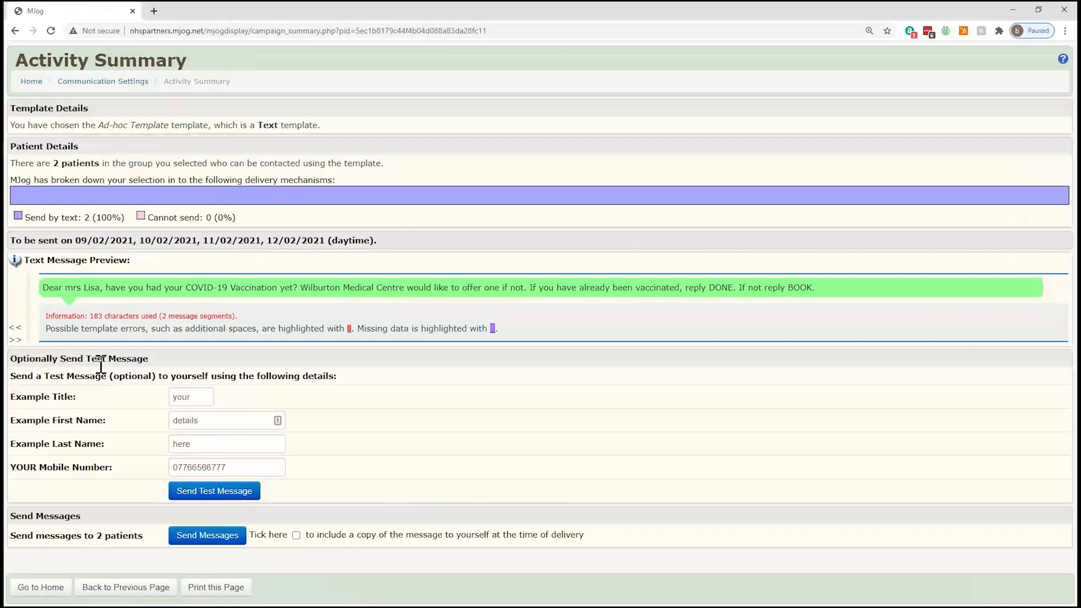
drag(65, 220, 363, 242)
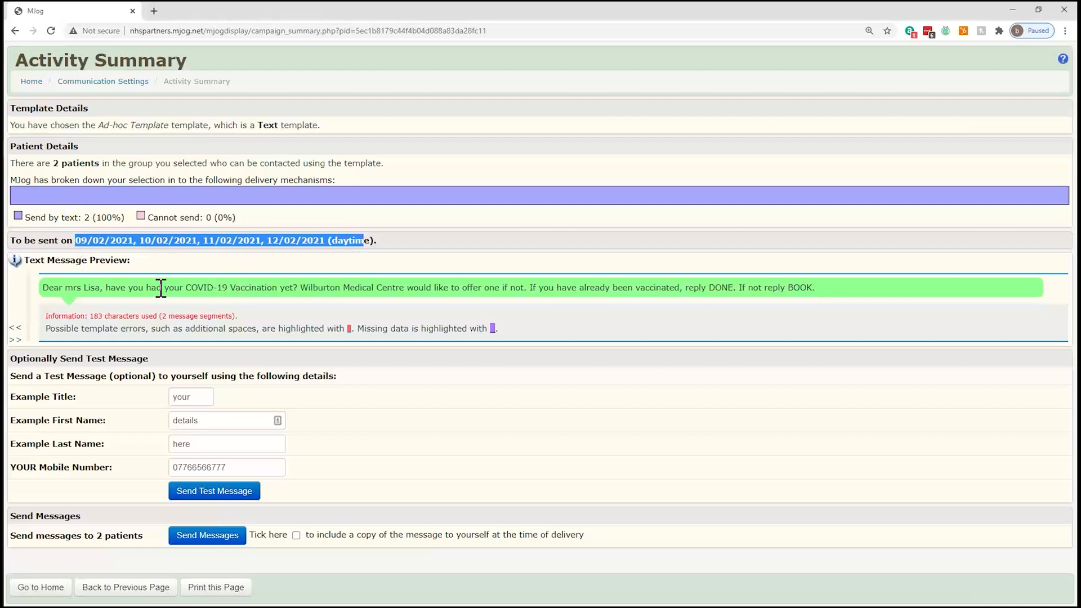
drag(77, 287, 826, 302)
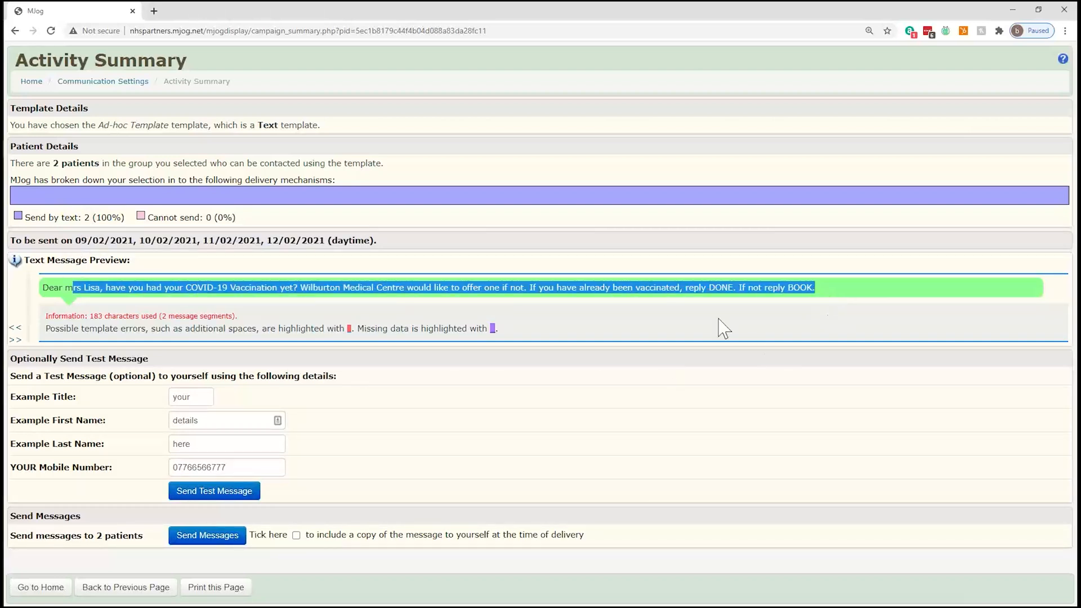
click(673, 367)
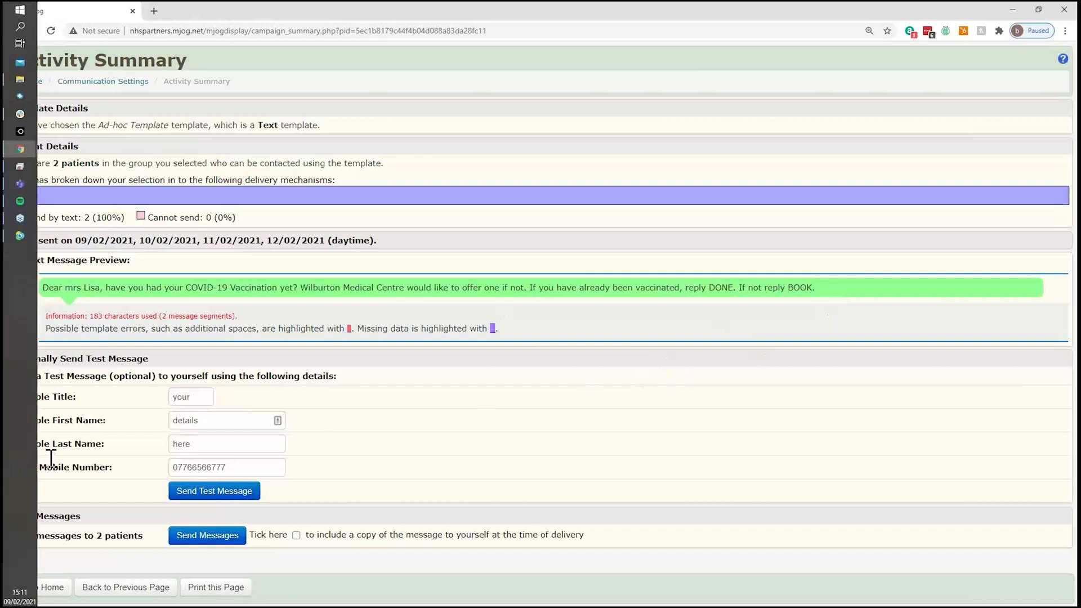
- Send a test message with the prefilled example details and check the wording in the message preview
click(221, 494)
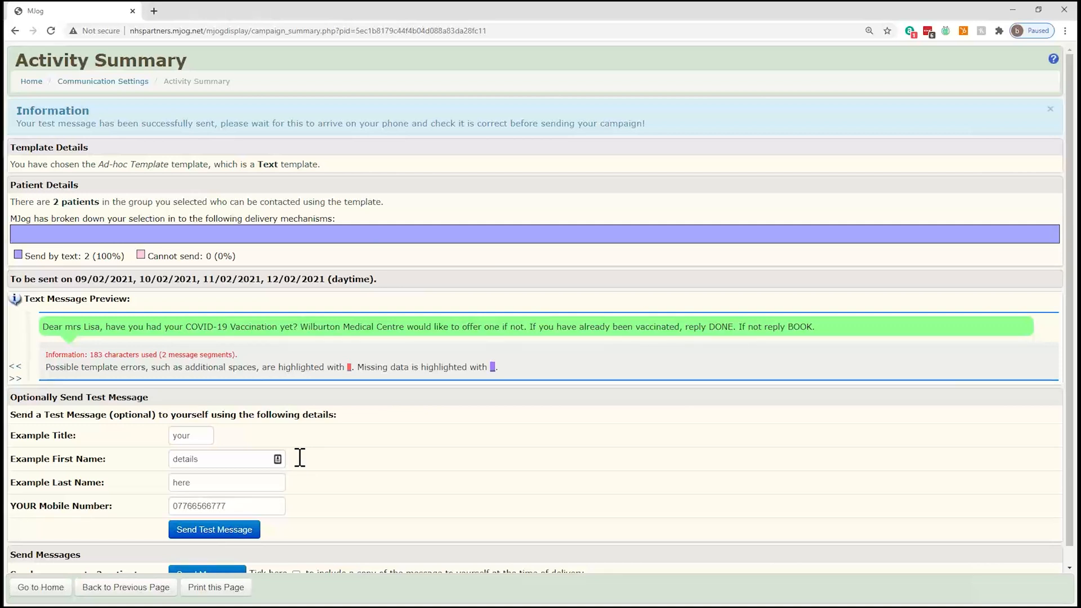
drag(310, 327, 515, 340)
click(523, 330)
- Include a copy of the message to yourself at delivery time and send the campaign messages to the 2 patients
scroll(401, 484, down, 1)
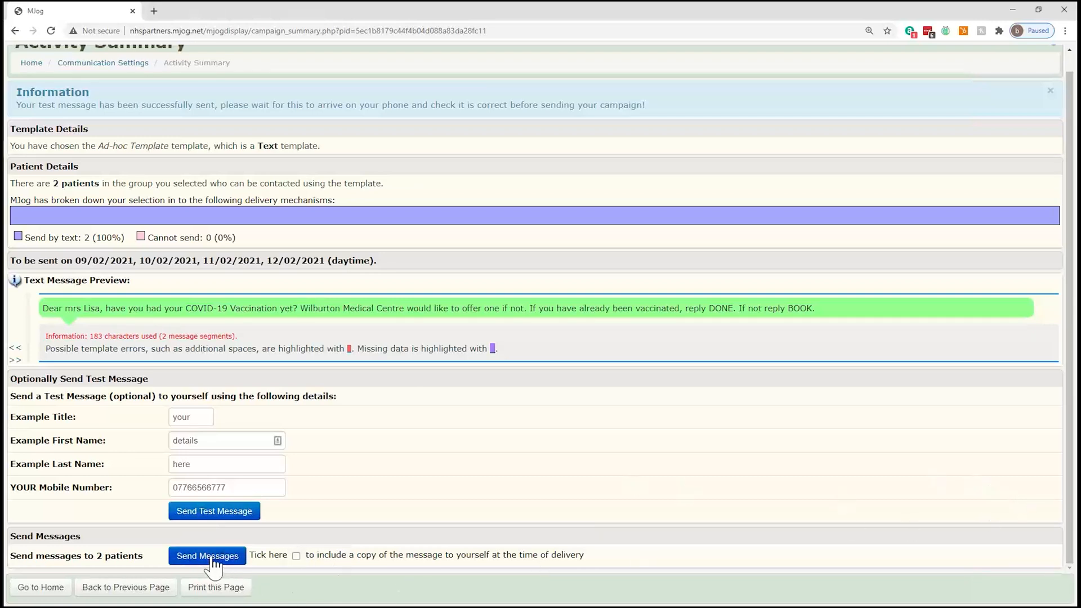
click(296, 556)
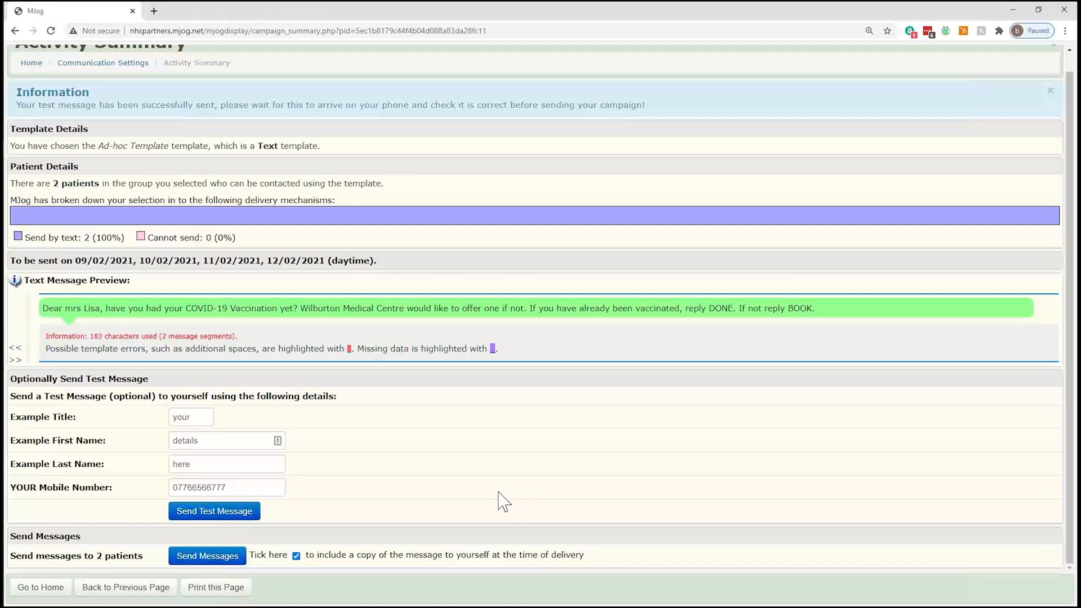
click(202, 554)
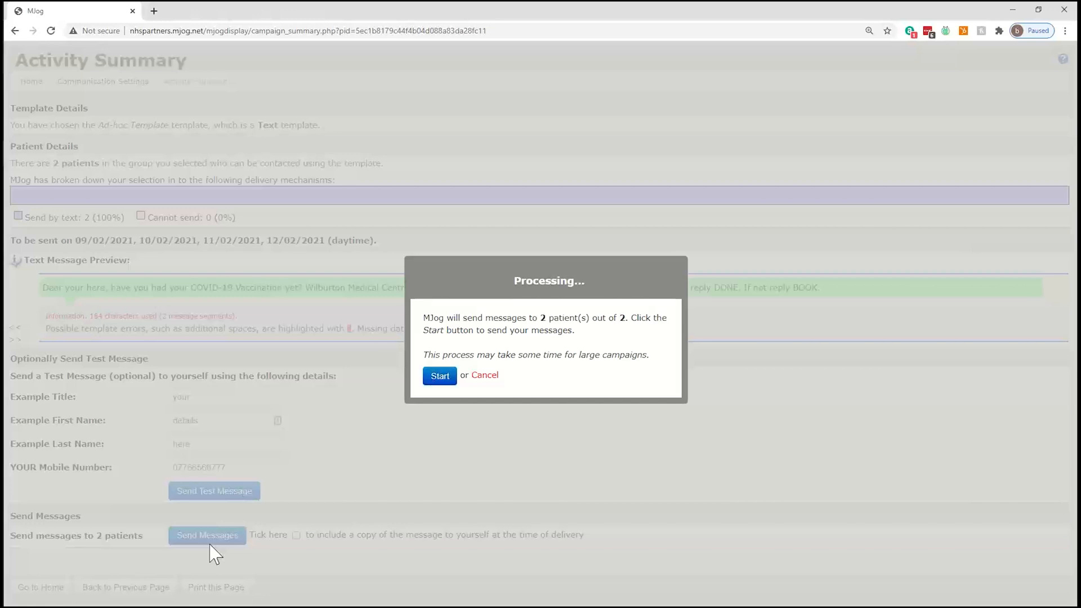
click(441, 377)
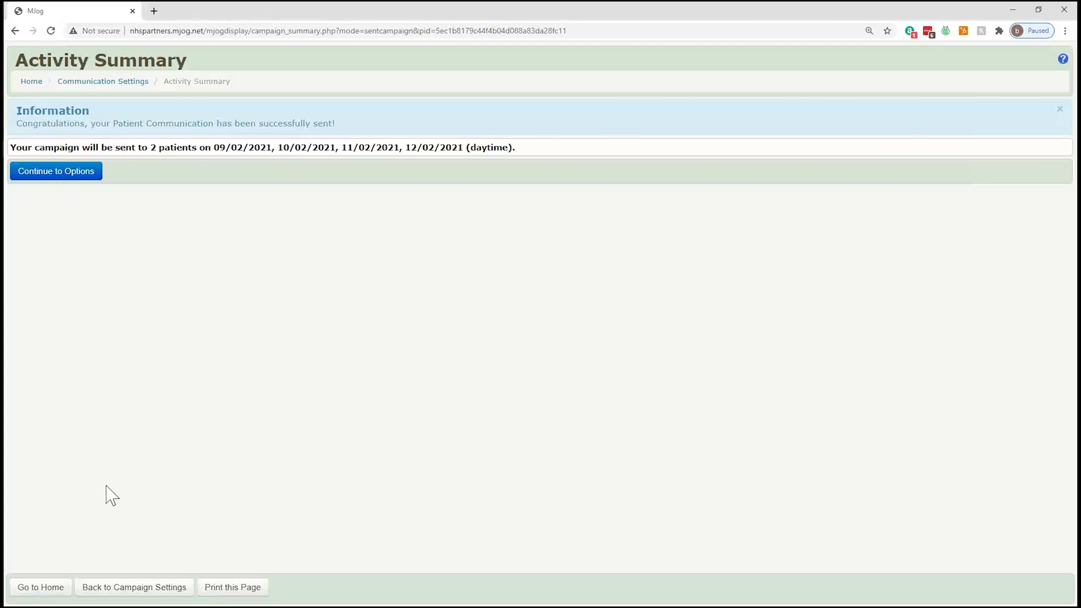
- Return to the home page and open the previously created campaigns among the previous communications
click(63, 587)
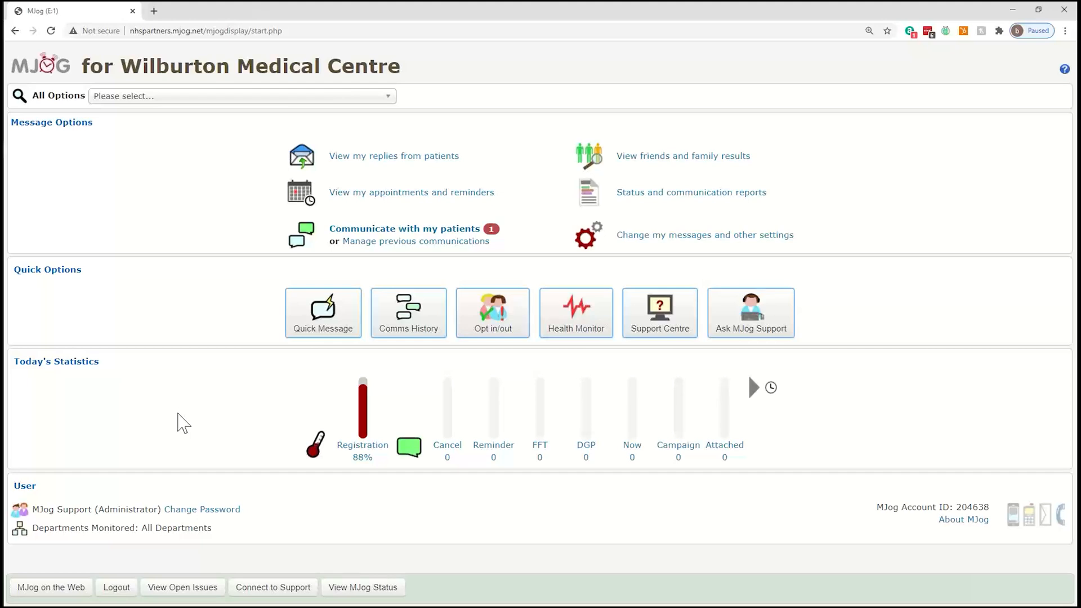
drag(460, 158, 328, 160)
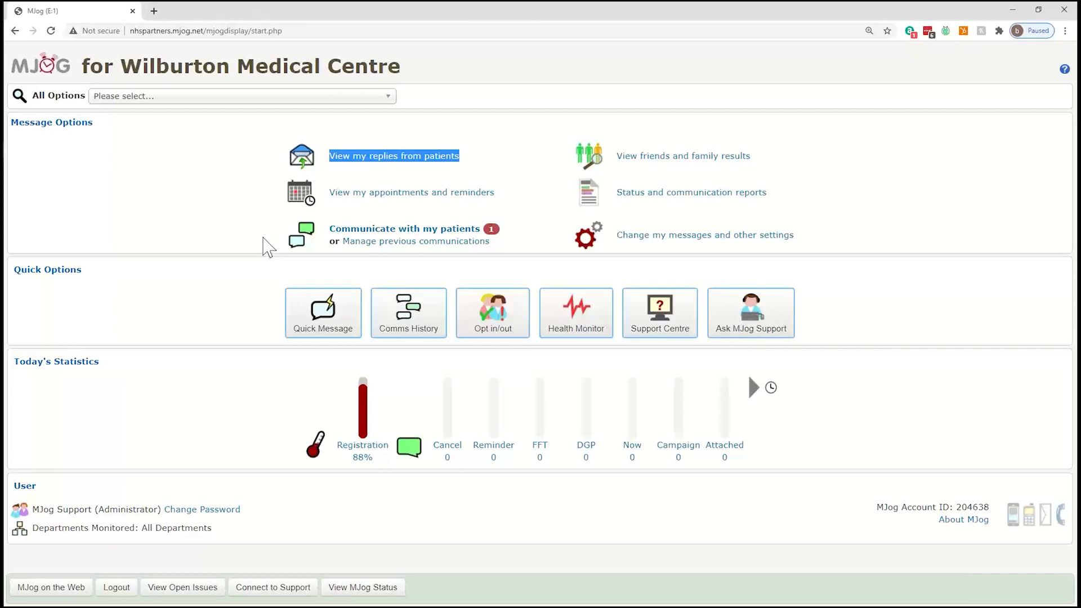
drag(497, 247, 342, 246)
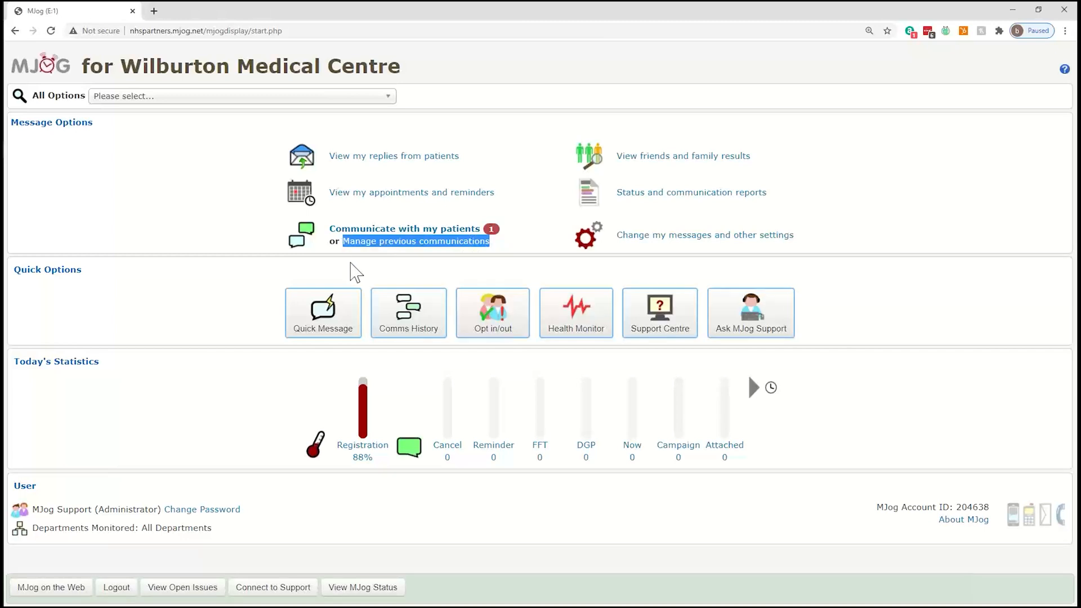
click(380, 246)
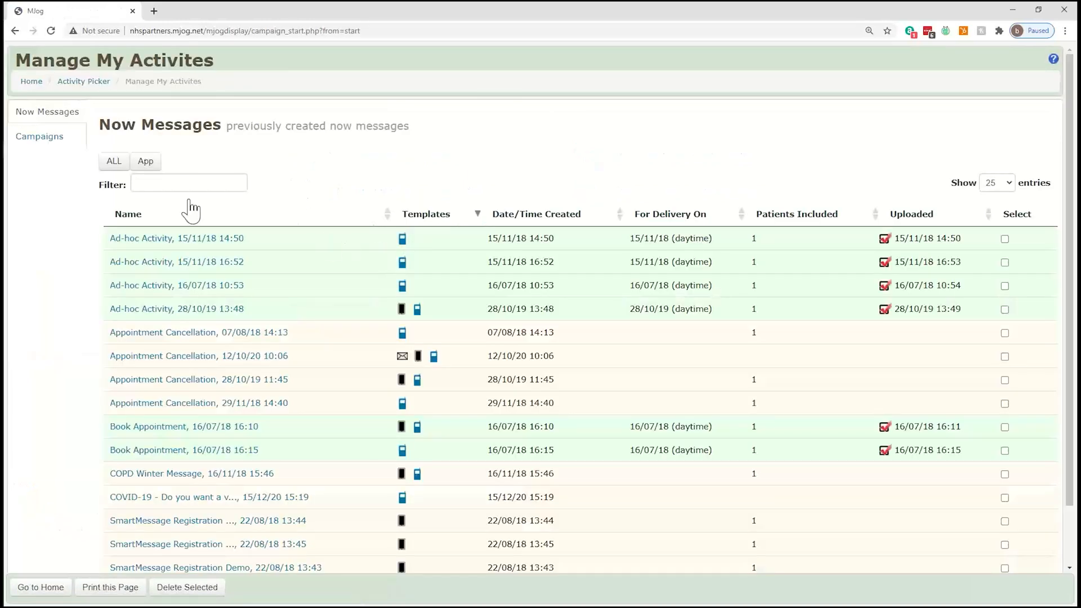
click(61, 141)
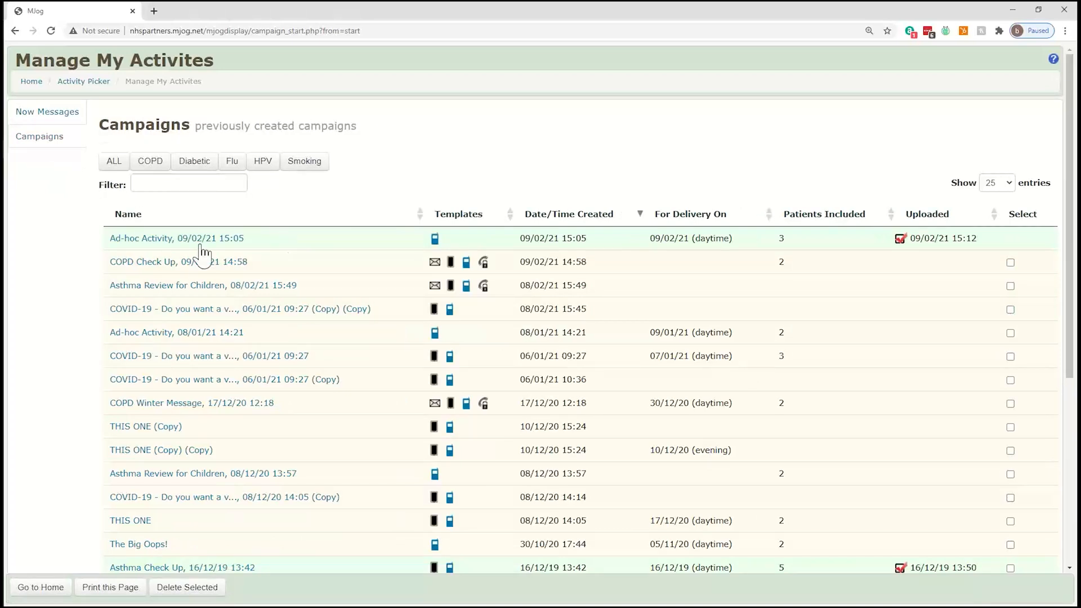
- Sort the campaigns by creation date and open the "Ad-hoc Activity, 09/02/21 15:05" campaign
click(553, 220)
click(552, 221)
click(194, 239)
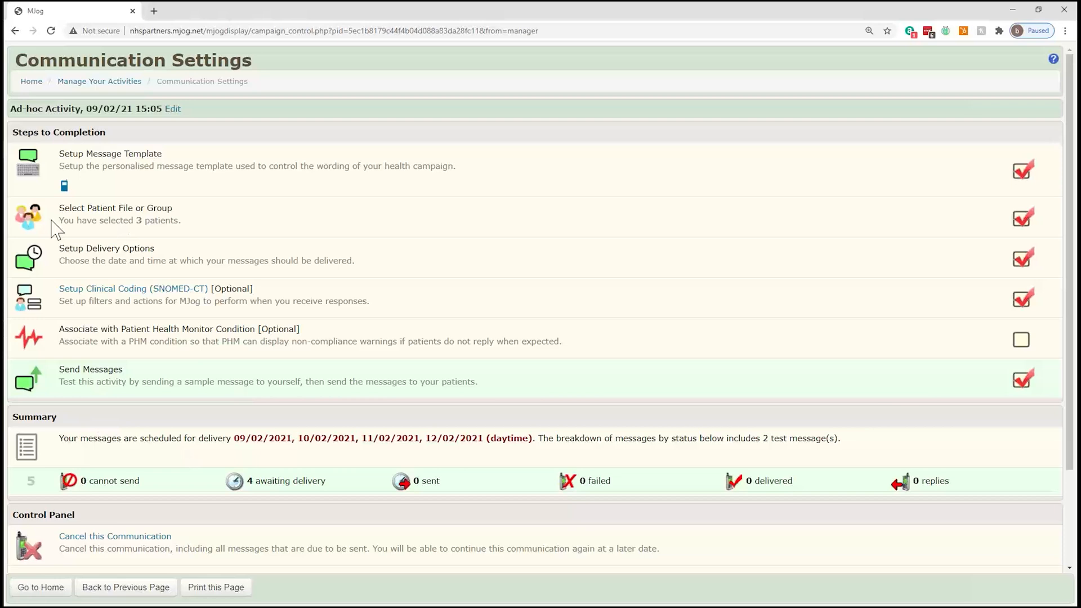
- Examine the campaign's control panel options and its summary of sent, delivered and replied messages
scroll(127, 330, down, 2)
drag(53, 297, 488, 560)
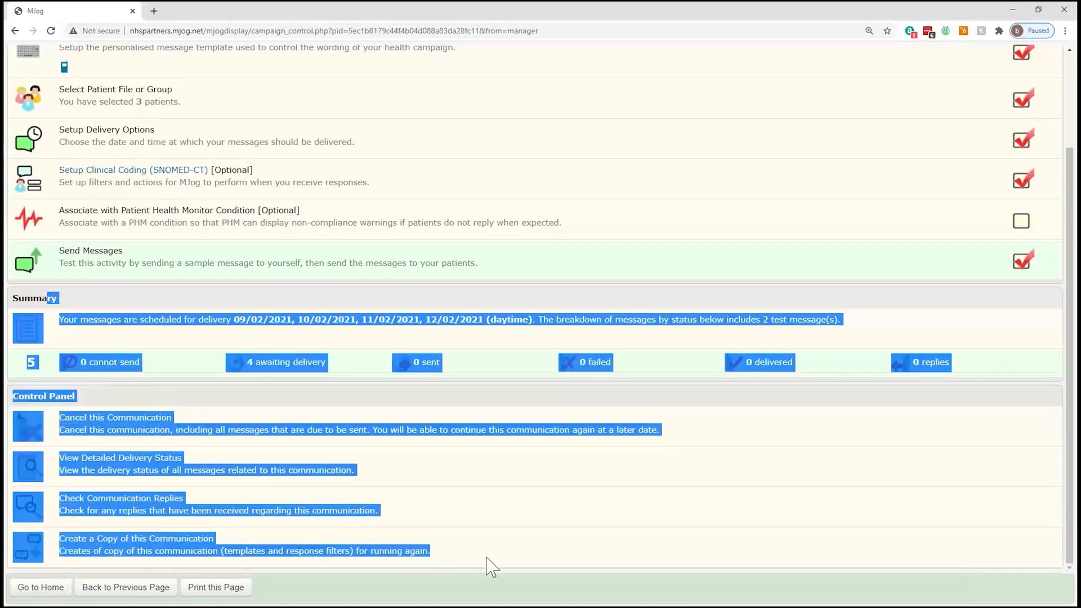
click(495, 535)
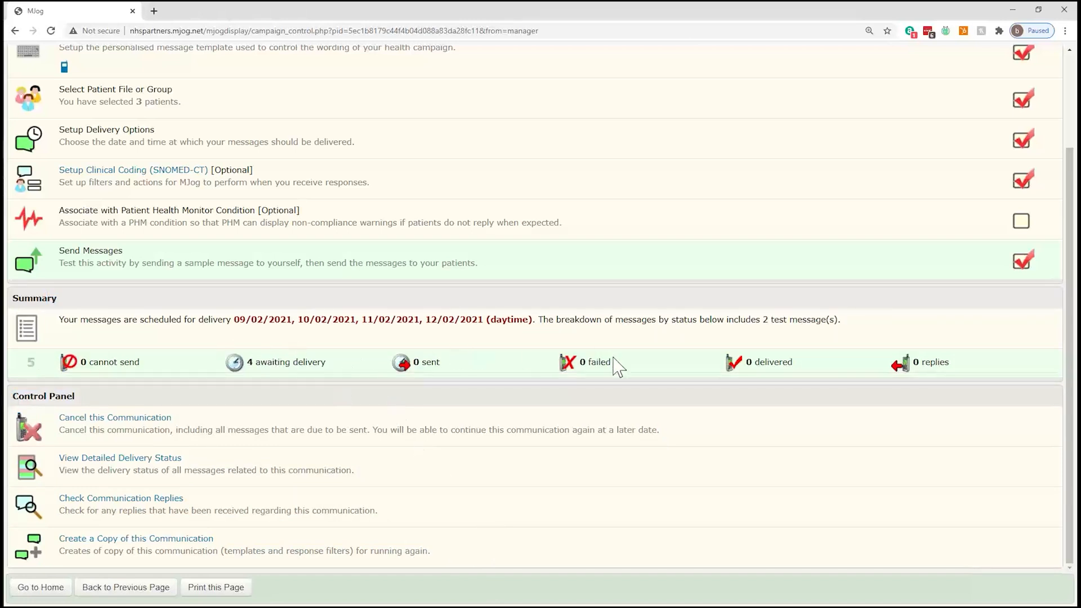
drag(454, 365, 427, 365)
drag(798, 360, 744, 362)
drag(964, 363, 903, 373)
click(857, 372)
- Open the sent campaign's clinical coding setup and check the response counts for "done" and "book"
drag(208, 170, 60, 170)
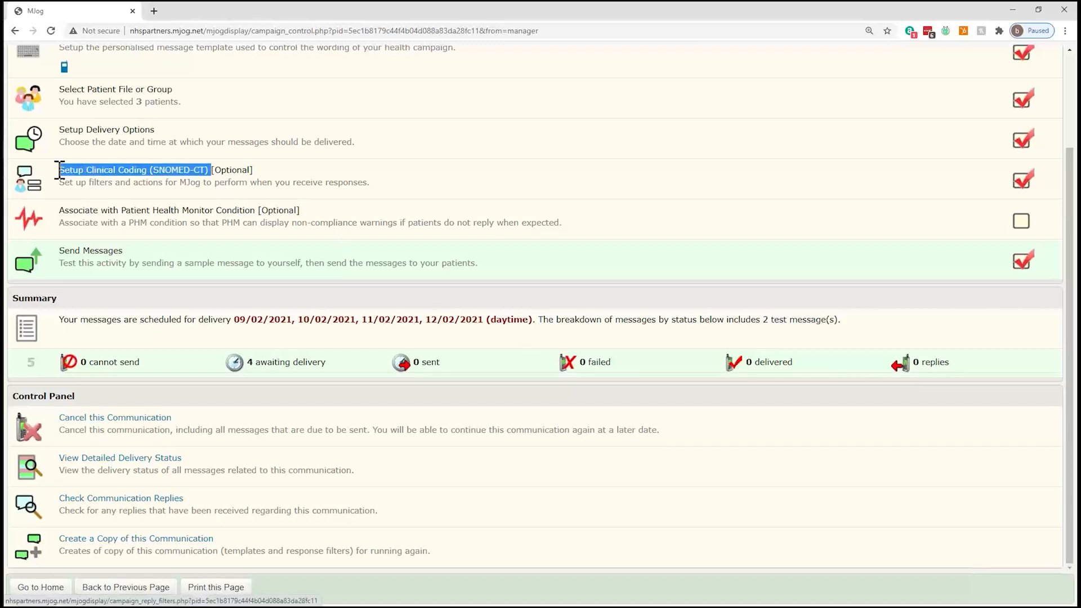
click(107, 171)
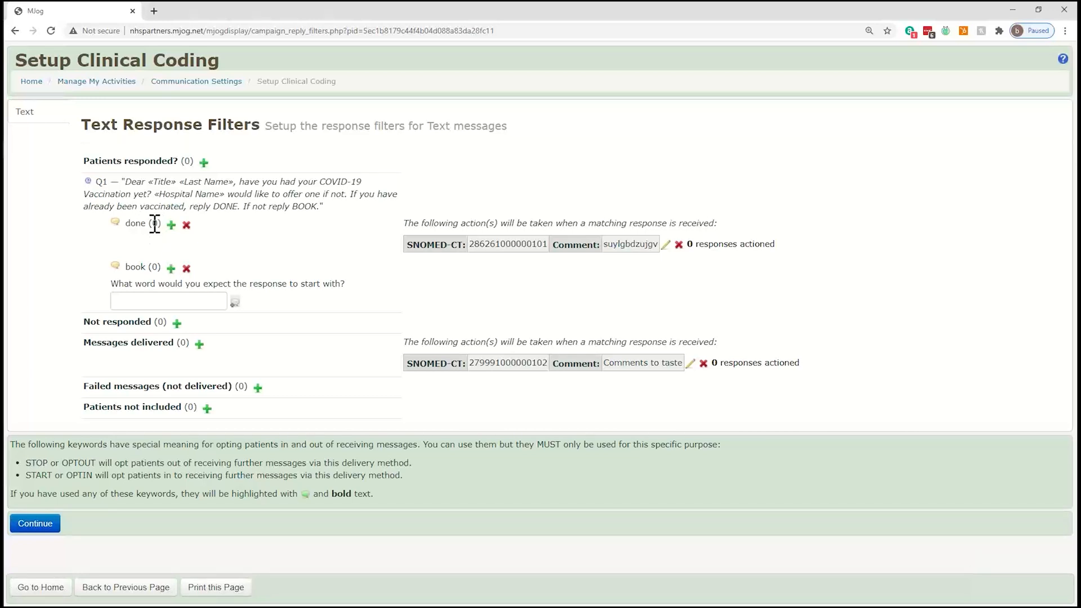
drag(153, 223, 162, 224)
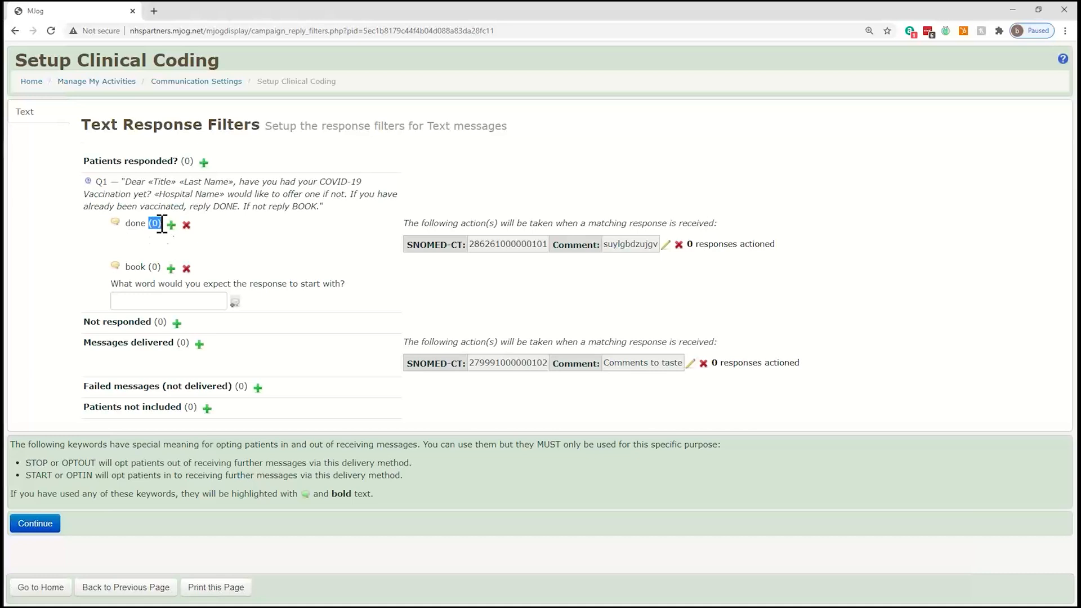
double_click(155, 267)
click(132, 246)
- View the actions available for the "done" response, including the CSV export of contact details, without adding one
click(171, 224)
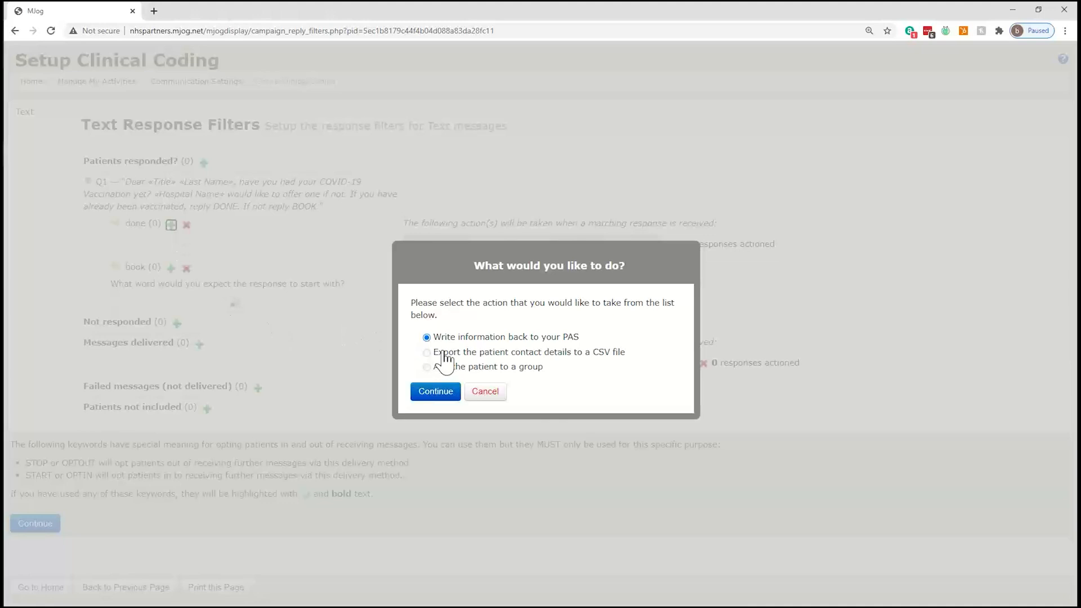
drag(439, 354, 563, 355)
drag(445, 354, 438, 356)
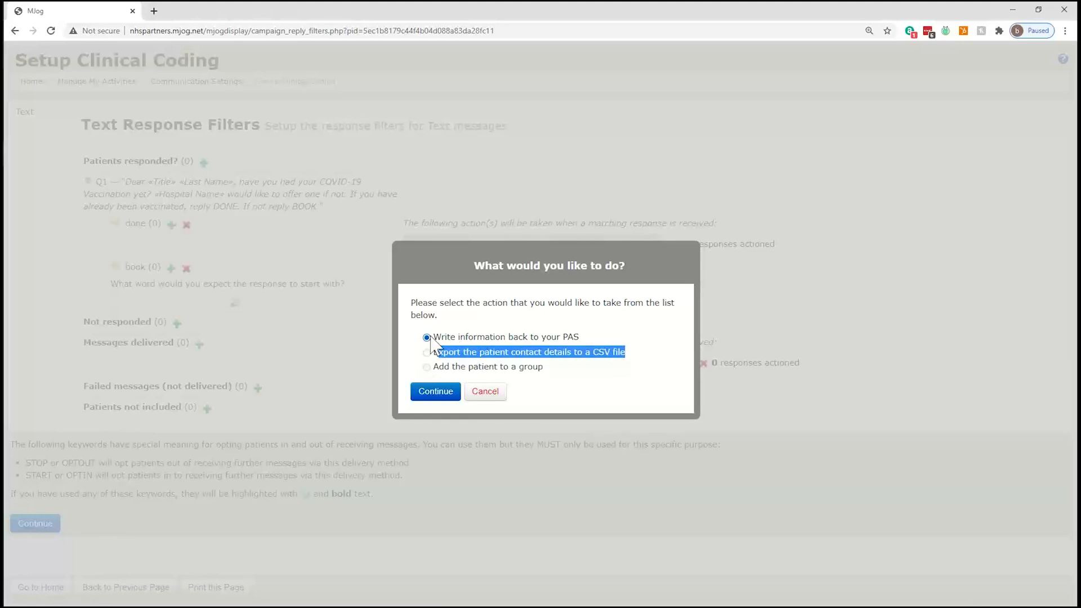
click(486, 393)
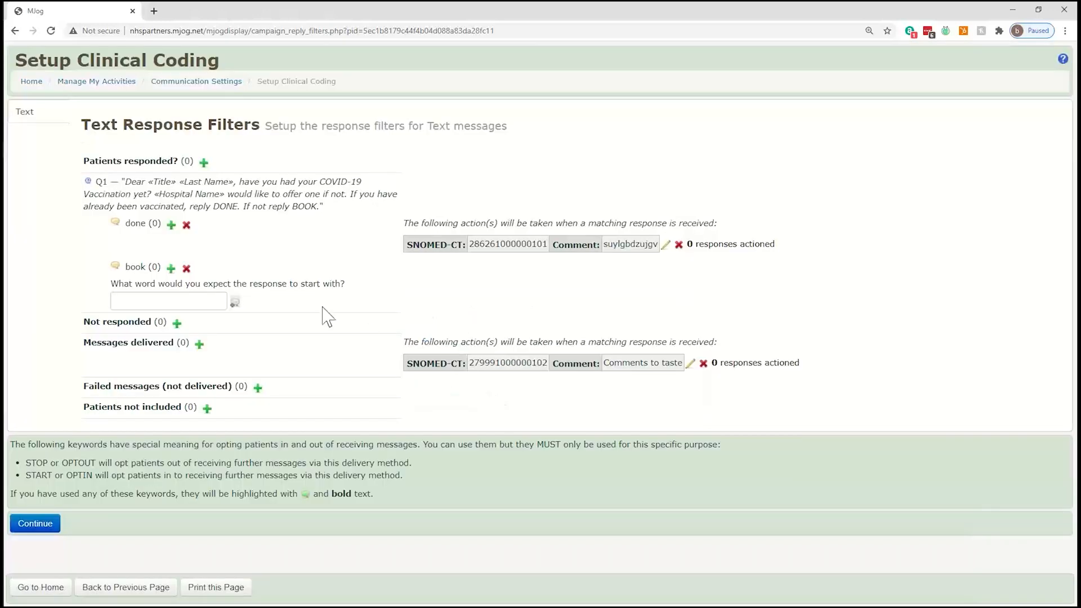
- Compare the "done" and "book" responses and view the actions available for "book" without adding one
drag(131, 222, 174, 241)
drag(126, 270, 165, 271)
click(172, 268)
click(485, 392)
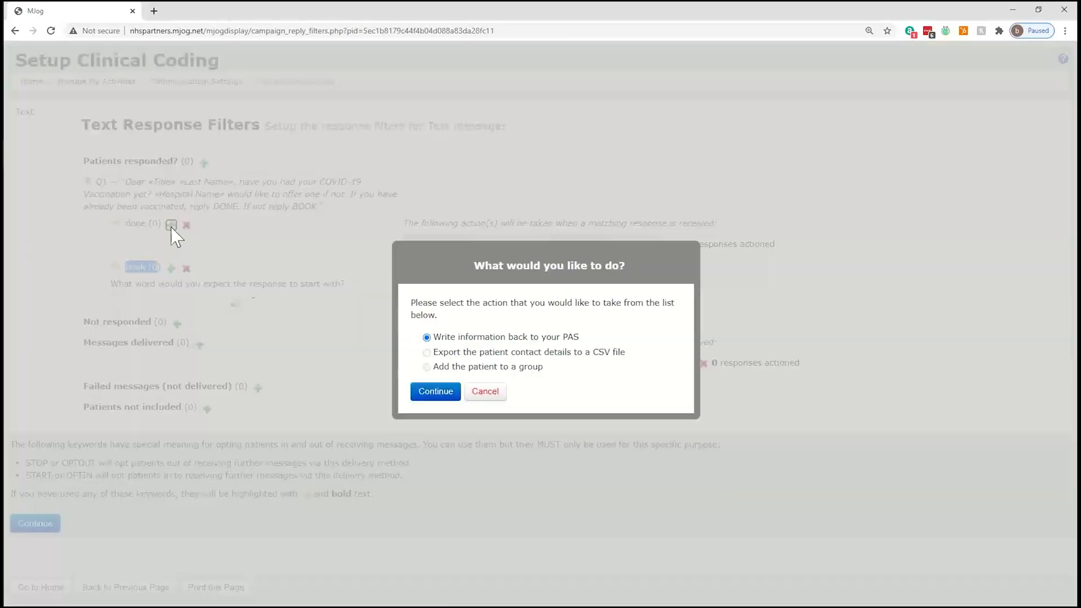
- Check the available actions for "done" again without adding one, and review its existing SNOMED-CT action
click(171, 225)
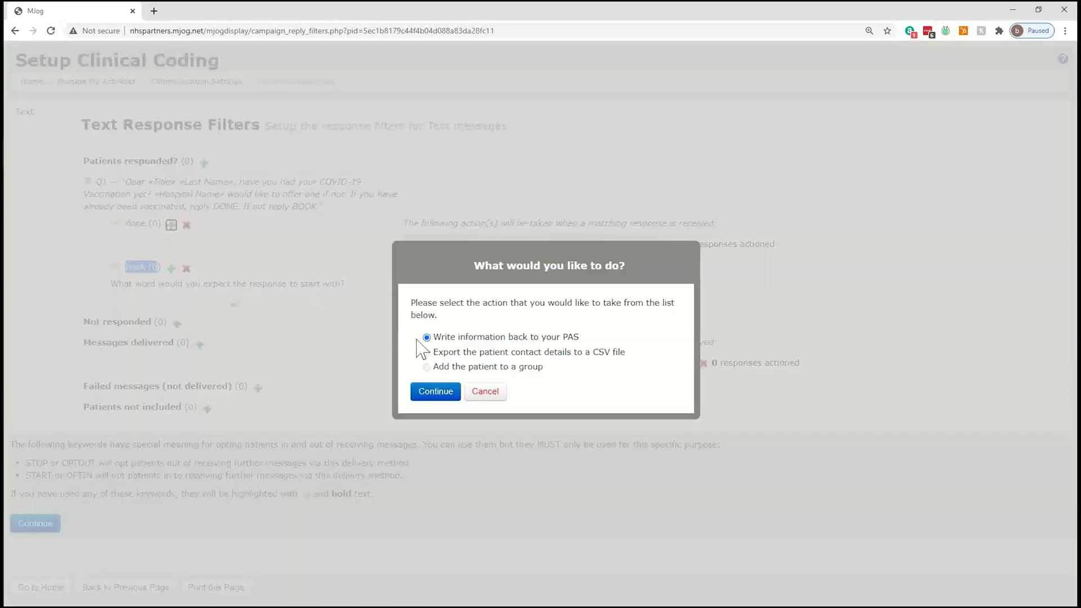
click(487, 394)
drag(421, 249, 595, 244)
click(524, 267)
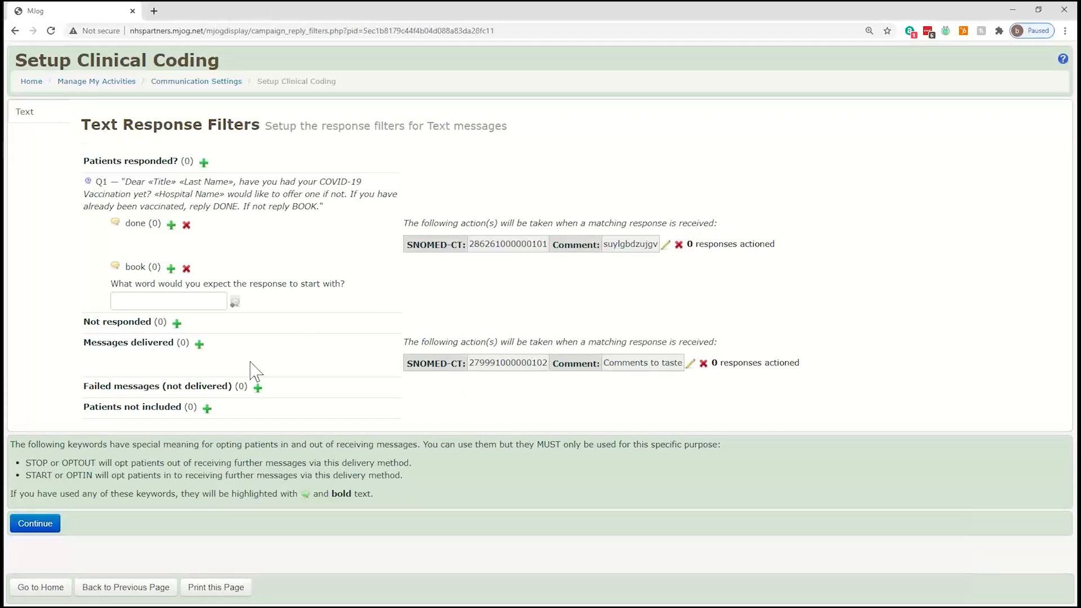
- Go back to the communication settings and examine the clinical coding entry and the option to cancel this communication
click(121, 591)
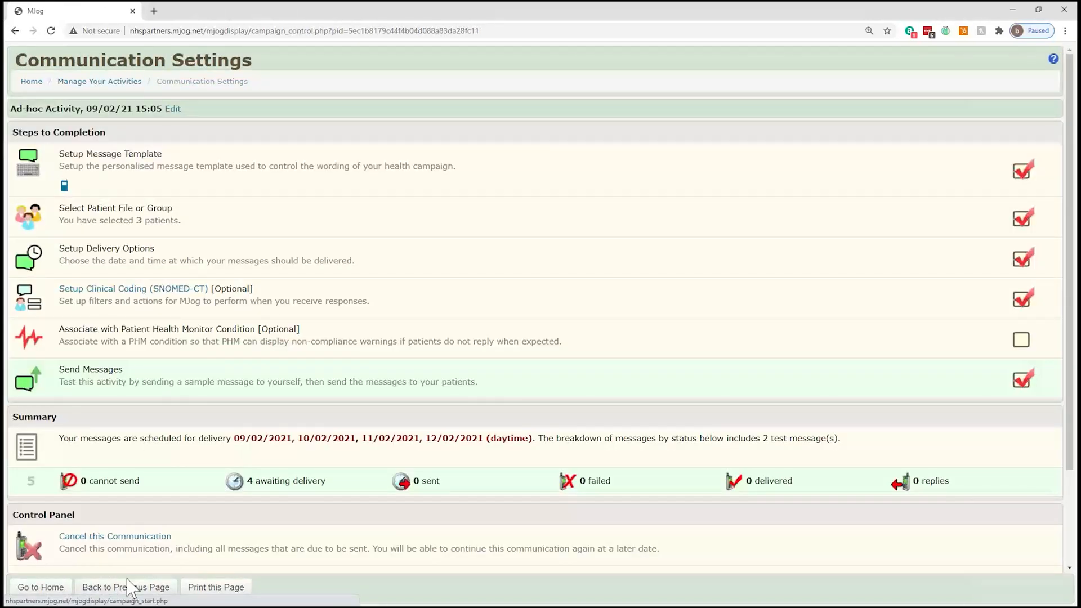
drag(239, 290, 58, 290)
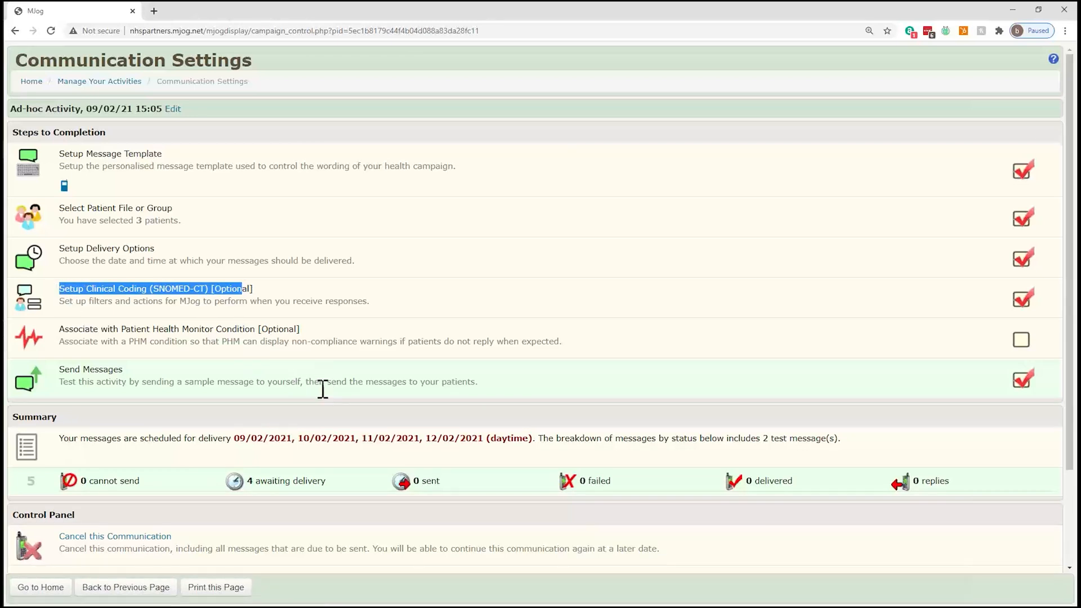
scroll(349, 379, down, 1)
scroll(349, 379, down, 2)
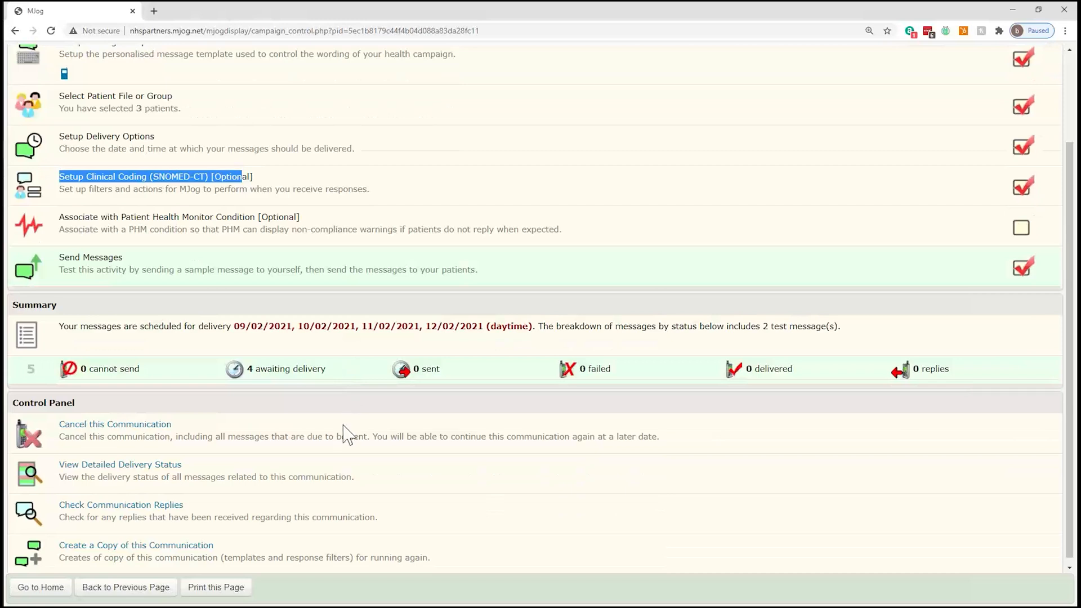
click(174, 437)
drag(174, 424, 59, 425)
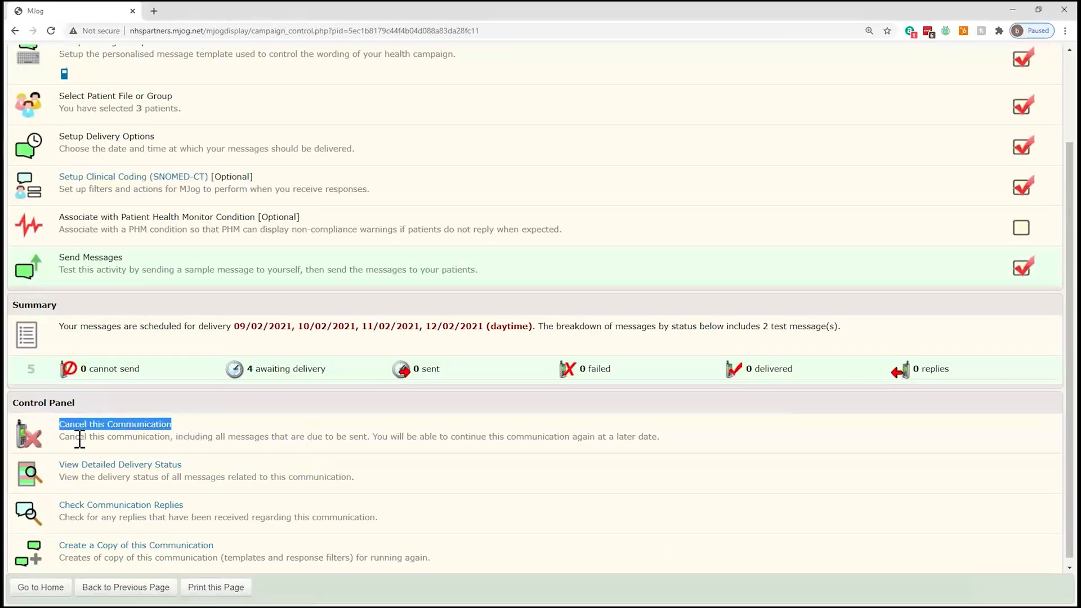
- Cancel this communication and stop all its campaign messages
click(105, 427)
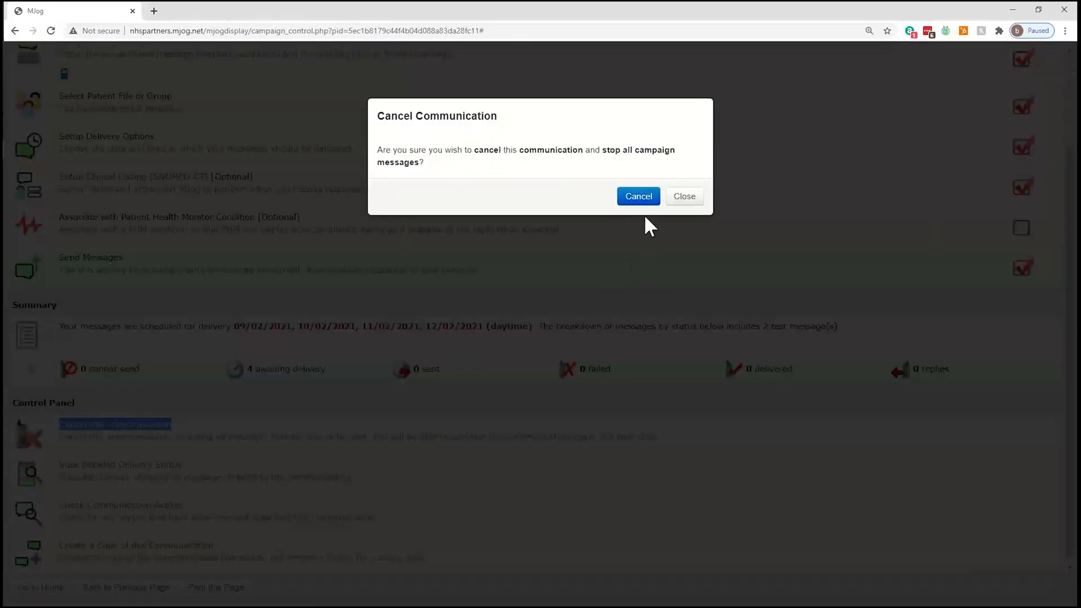
click(638, 197)
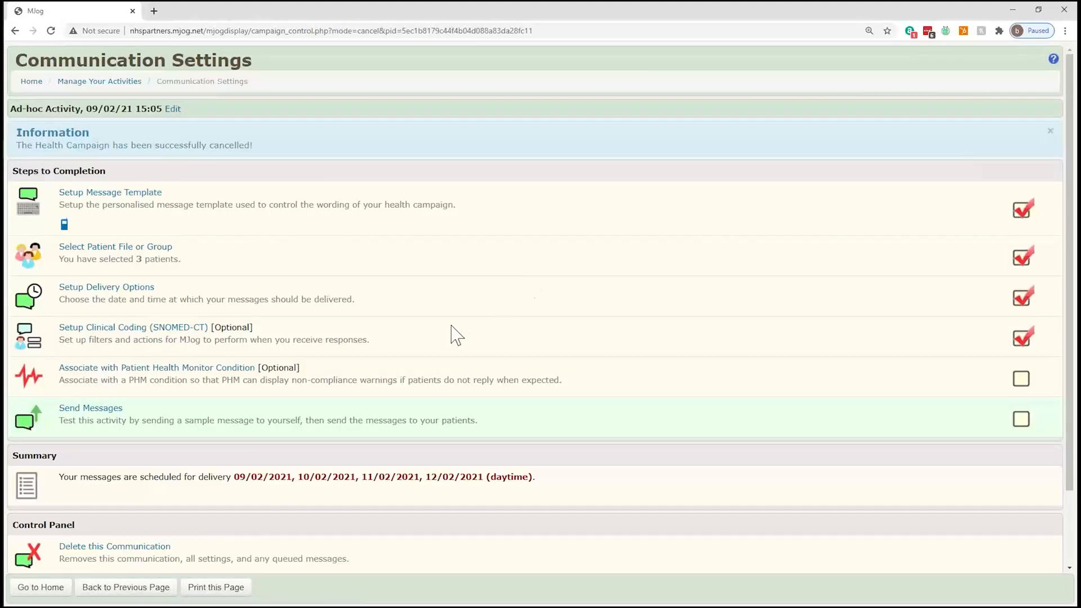
click(129, 200)
text(wordfin)
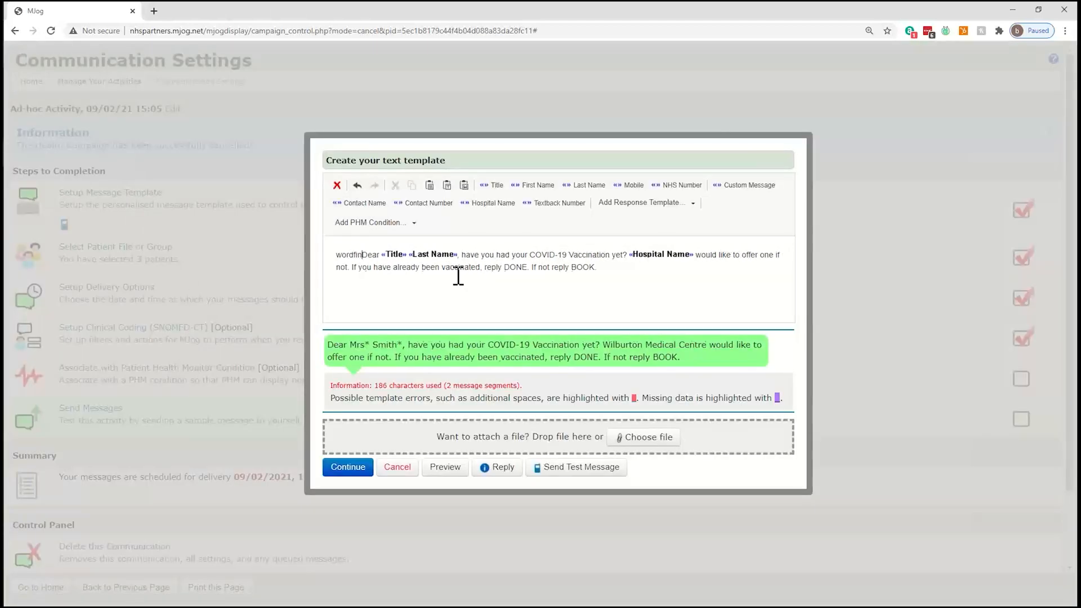
click(397, 467)
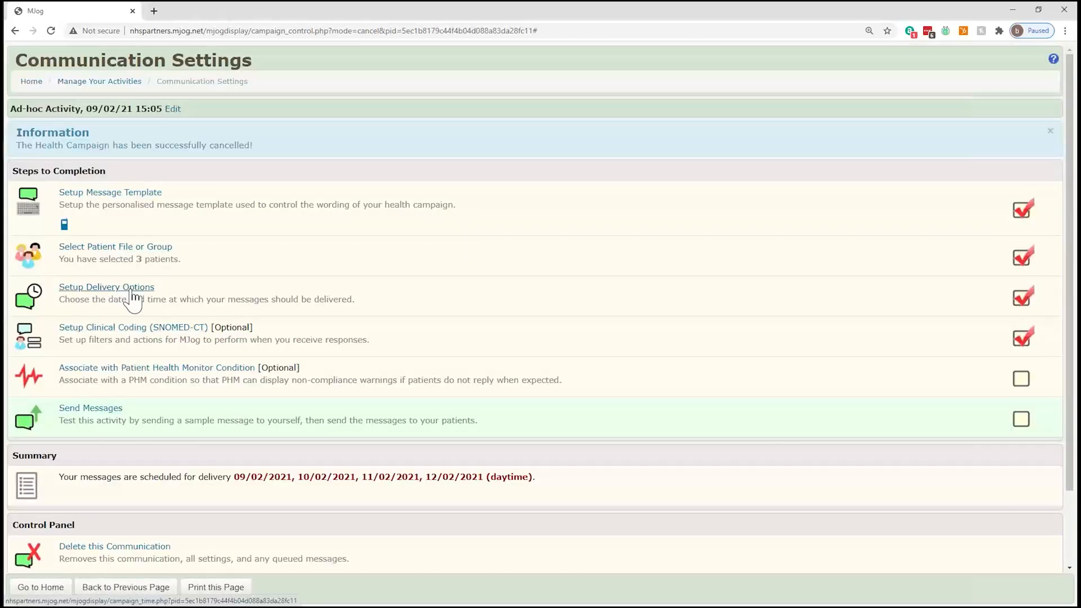
- Review the activity summary and its option for sending the messages to patients without sending, and return to the home page
click(101, 410)
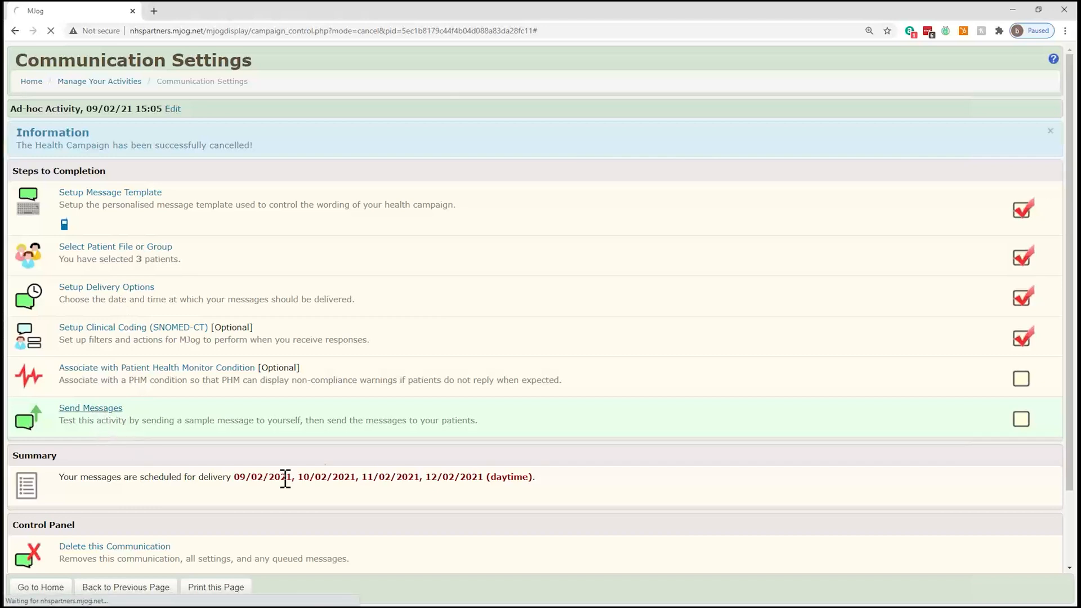
drag(128, 536, 344, 553)
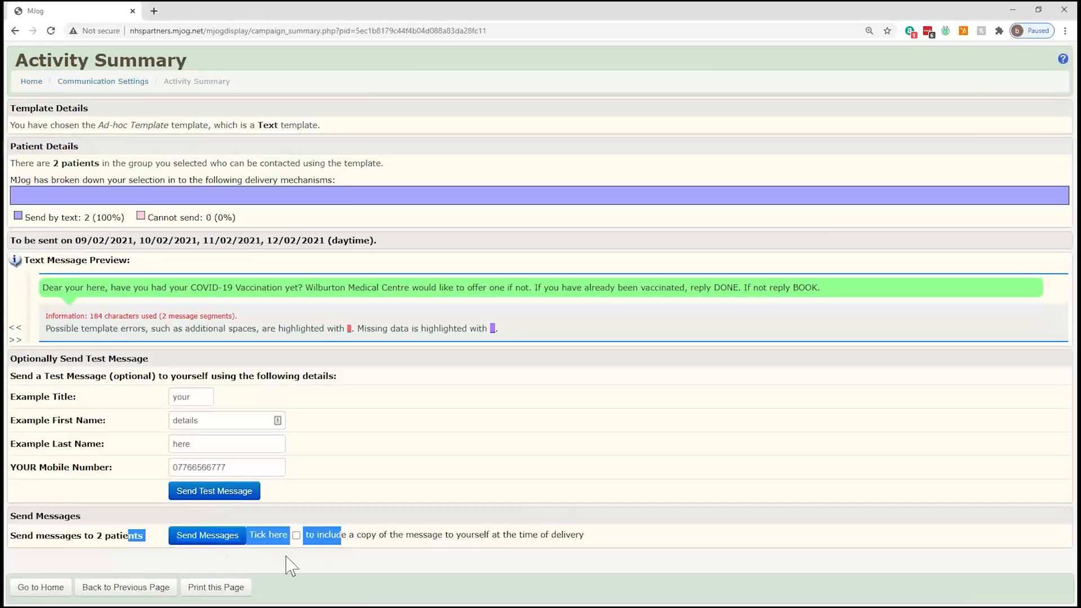
click(211, 559)
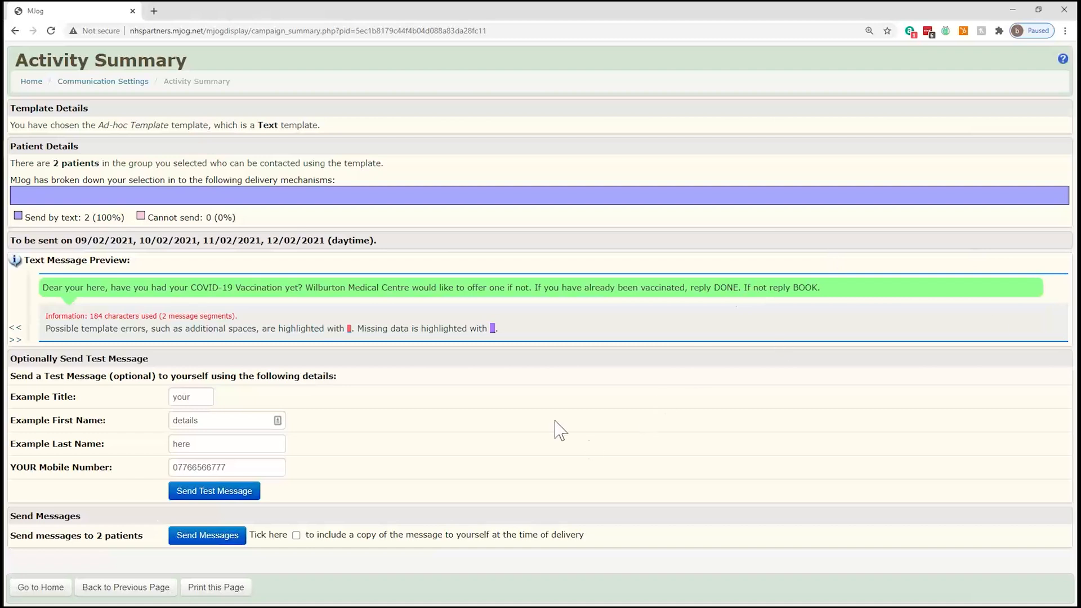
click(39, 587)
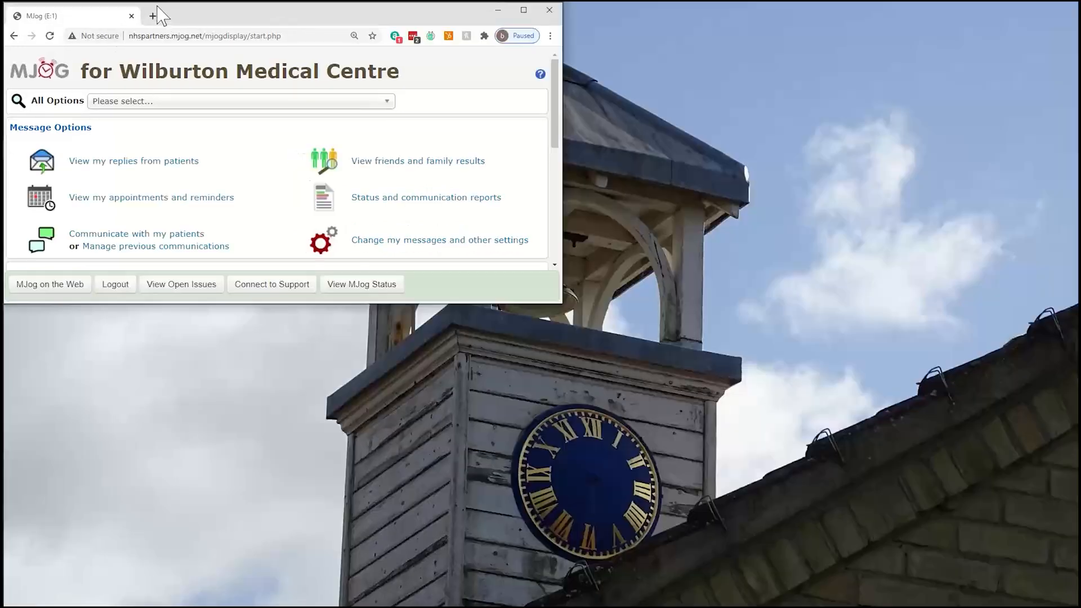
- Open YouTube's "Campign Messages - How to" playlist in a new browser tab, with the browser window maximised
double_click(171, 14)
click(152, 16)
text(https://www.youtube.com/playlist?list=PL1oP1PGw5Sj-JKpKD4x3WJEGNTk9KEnga)
key(Return)
double_click(528, 9)
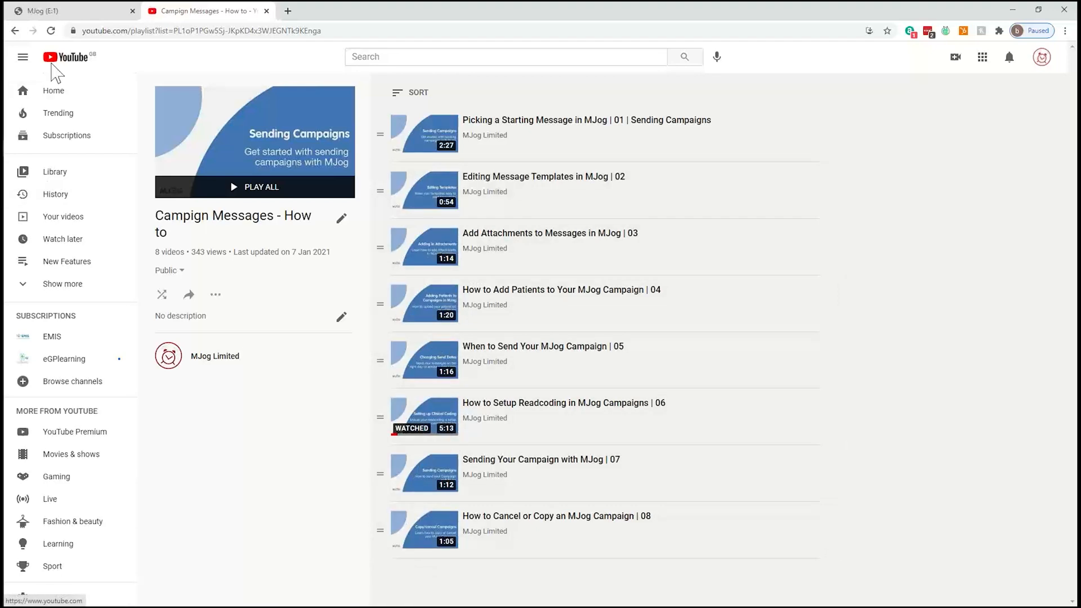
- Switch back to MJog, view the templates for communicating with patients, and return to the home page
click(78, 12)
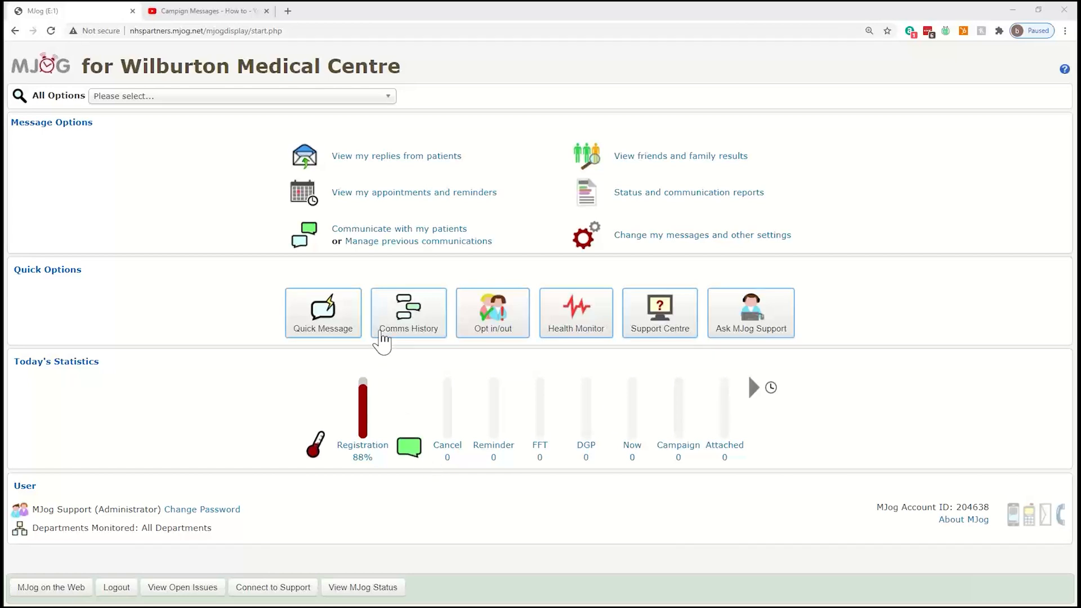
click(394, 232)
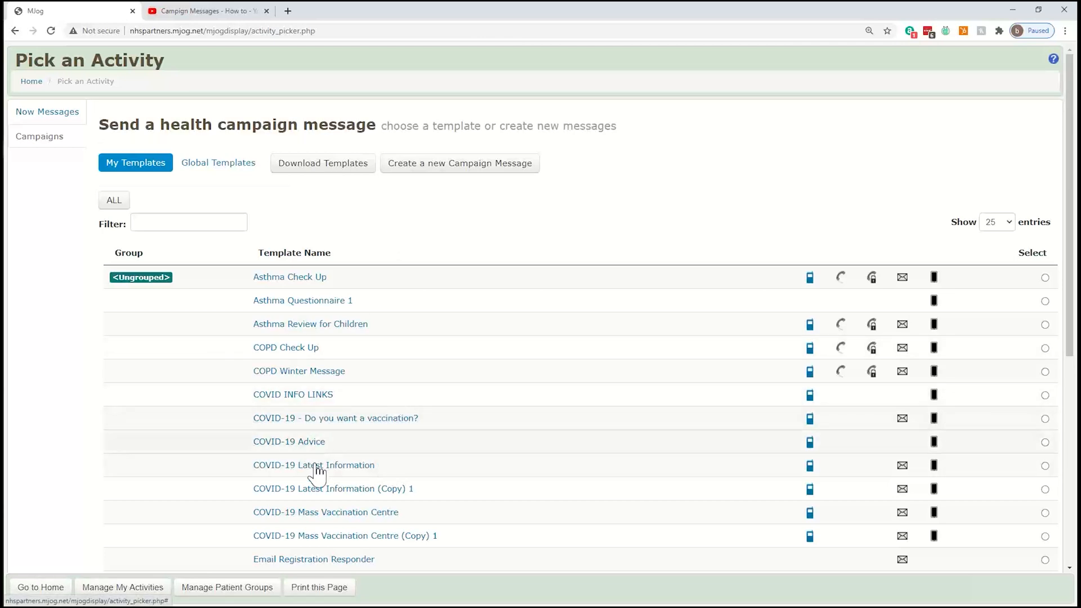
click(62, 590)
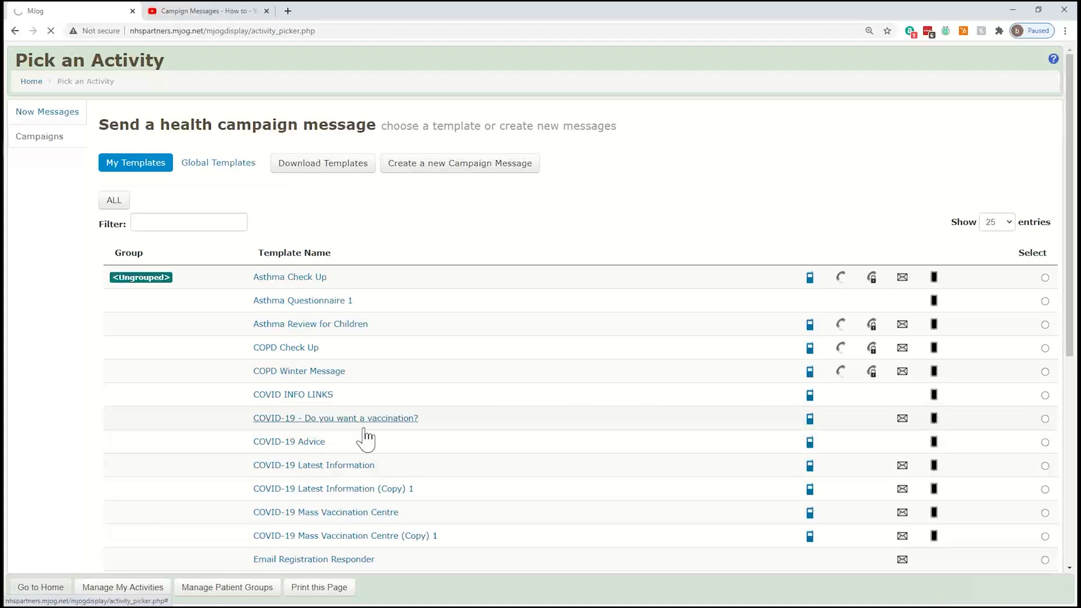
- From the previous communications, open "Ad-hoc Activity, 09/02/21 15:05" and its SNOMED-CT clinical coding setup
click(451, 243)
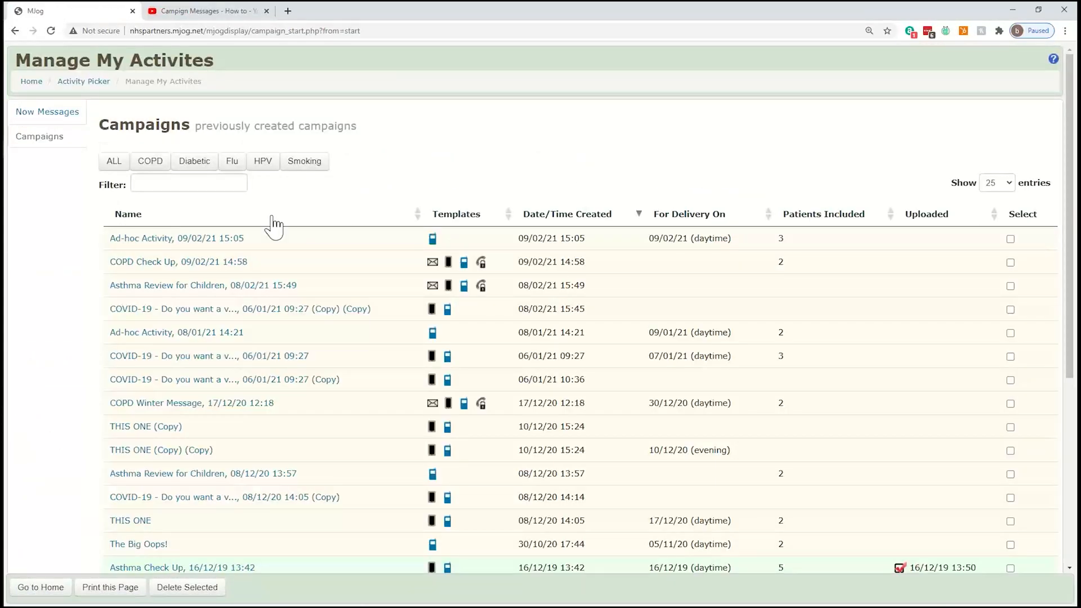
click(197, 239)
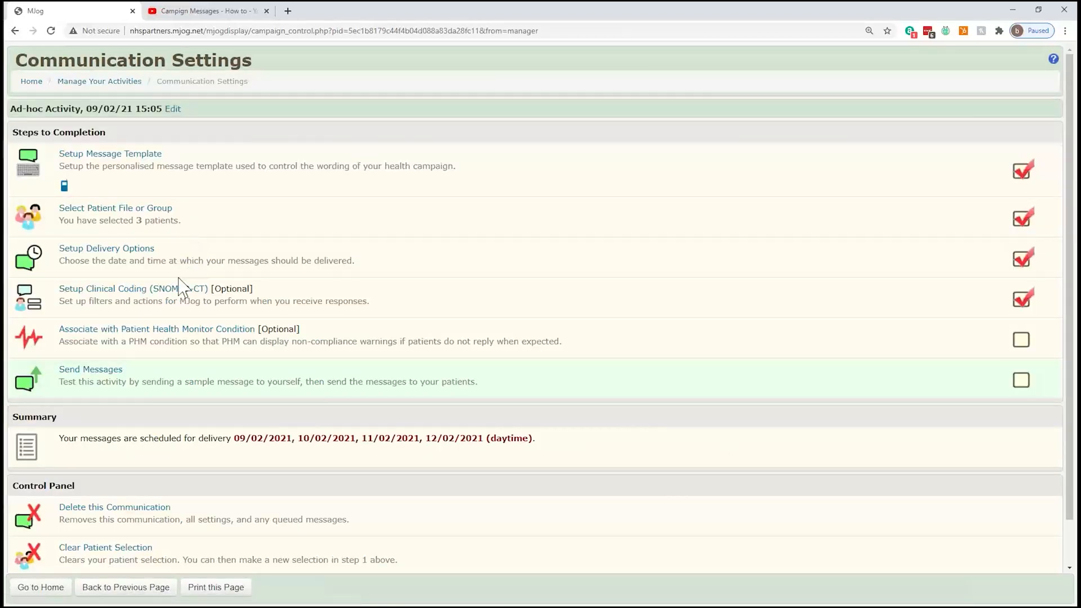
drag(211, 289, 58, 288)
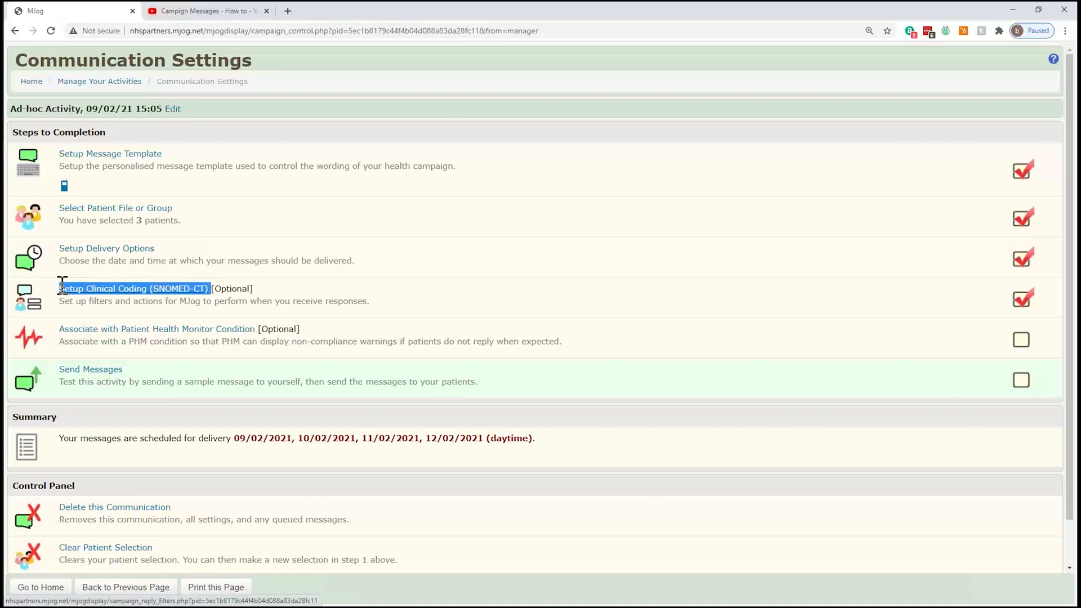
click(102, 293)
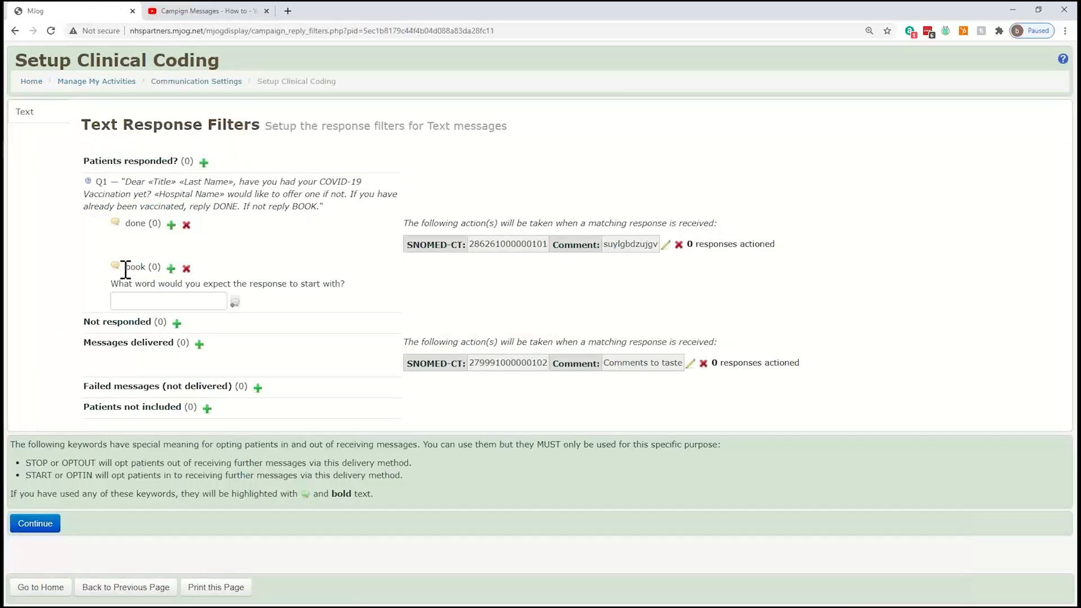
- Begin a new action for the "book" response that writes information back to the PAS
drag(125, 267, 167, 274)
click(171, 269)
drag(441, 337, 572, 345)
click(572, 345)
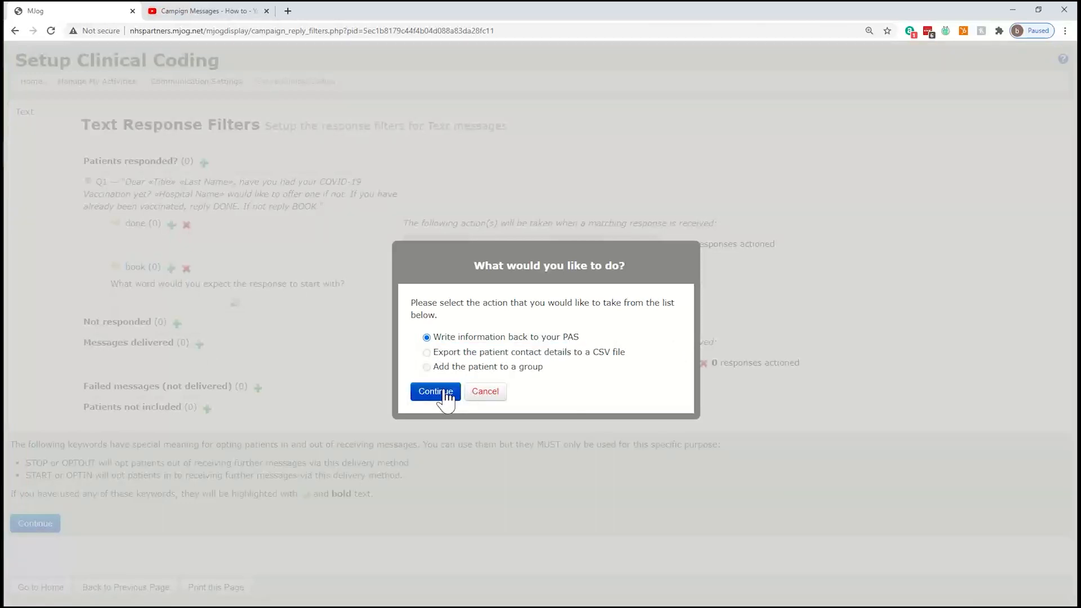
click(442, 397)
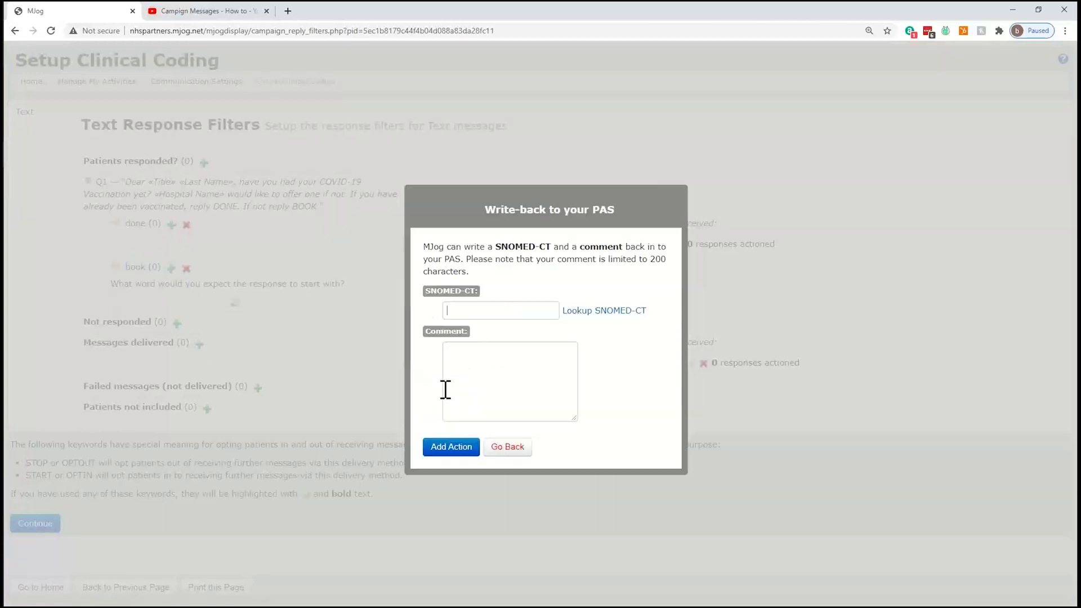
click(593, 316)
drag(23, 480, 458, 282)
click(394, 393)
text(sms sent)
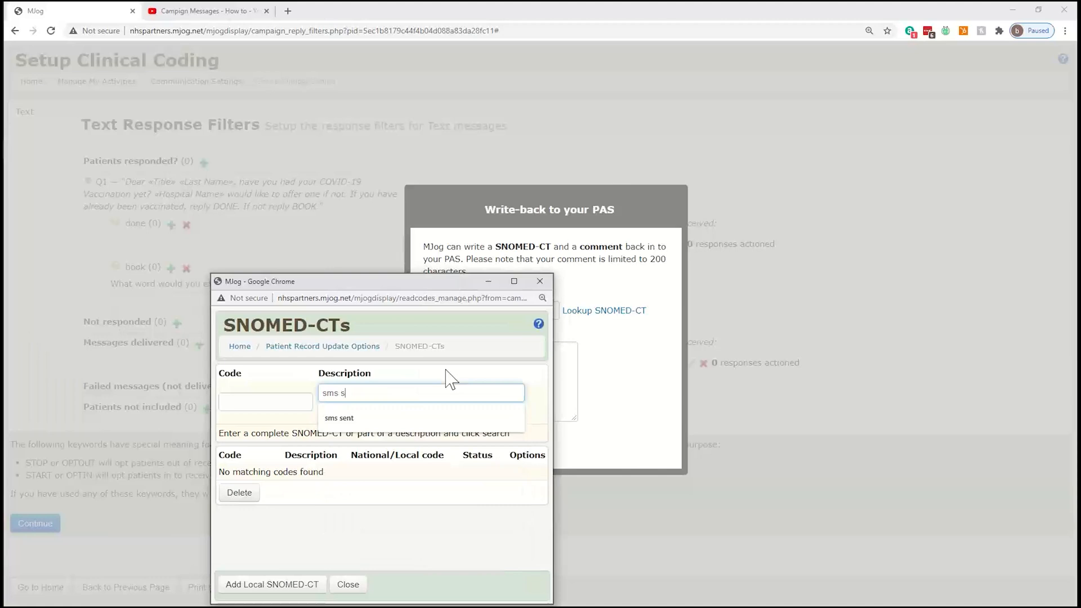
key(Return)
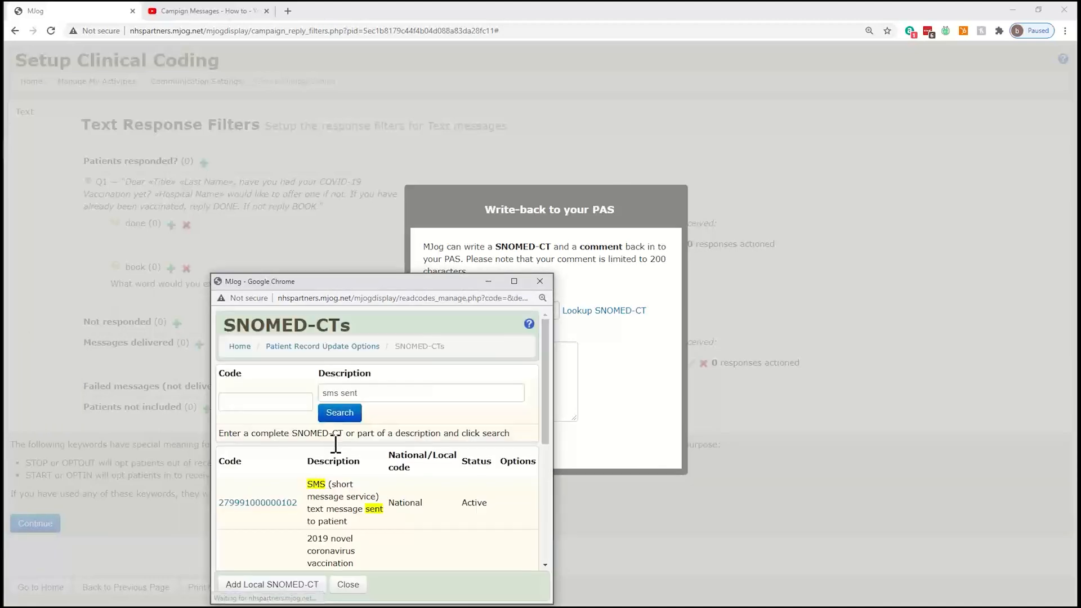
click(351, 414)
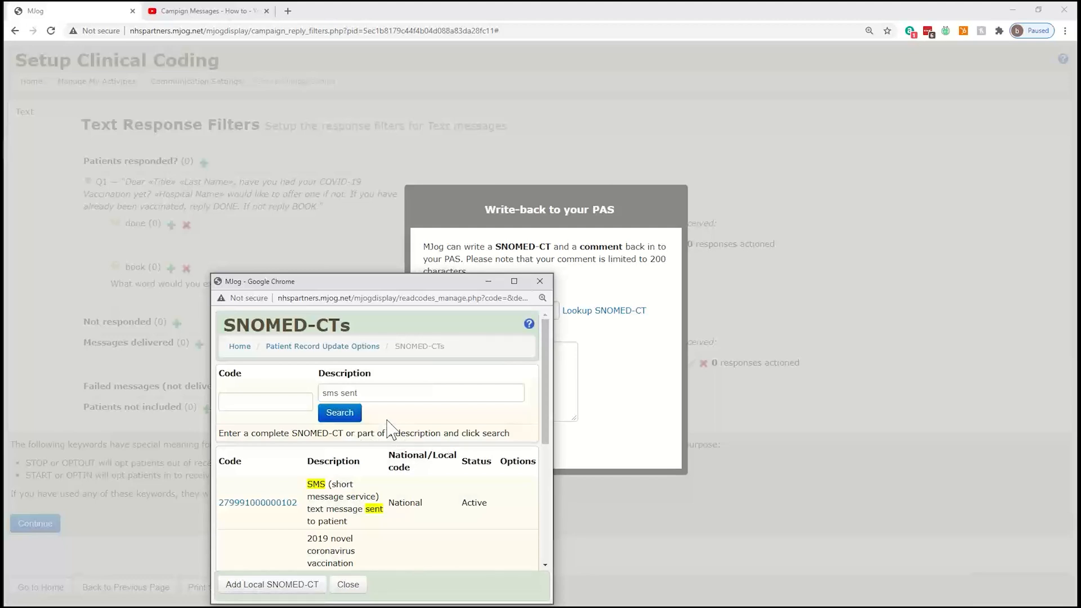
click(248, 503)
- Fill the comment with repeated copies of "hoew many words can I fit in here" and add the action to the "book" response
click(498, 413)
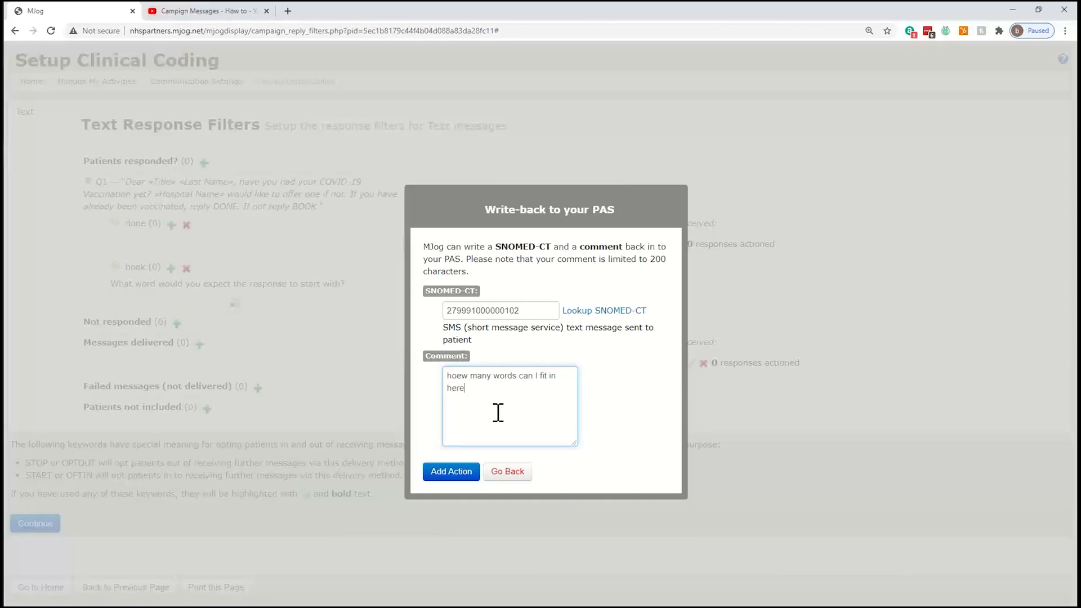
key(shift+Left)
key(shift+Left)
key(shift+Left)
key(shift+Left)
key(shift+Left)
key(shift+Left)
key(shift+Left)
key(shift+Left)
key(shift+Left)
key(shift+Left)
key(shift+Left)
key(shift+Left)
key(shift+Left)
key(shift+Left)
key(shift+Left)
key(shift+Left)
key(shift+Left)
key(shift+Left)
key(shift+Left)
key(shift+Left)
key(ctrl+c)
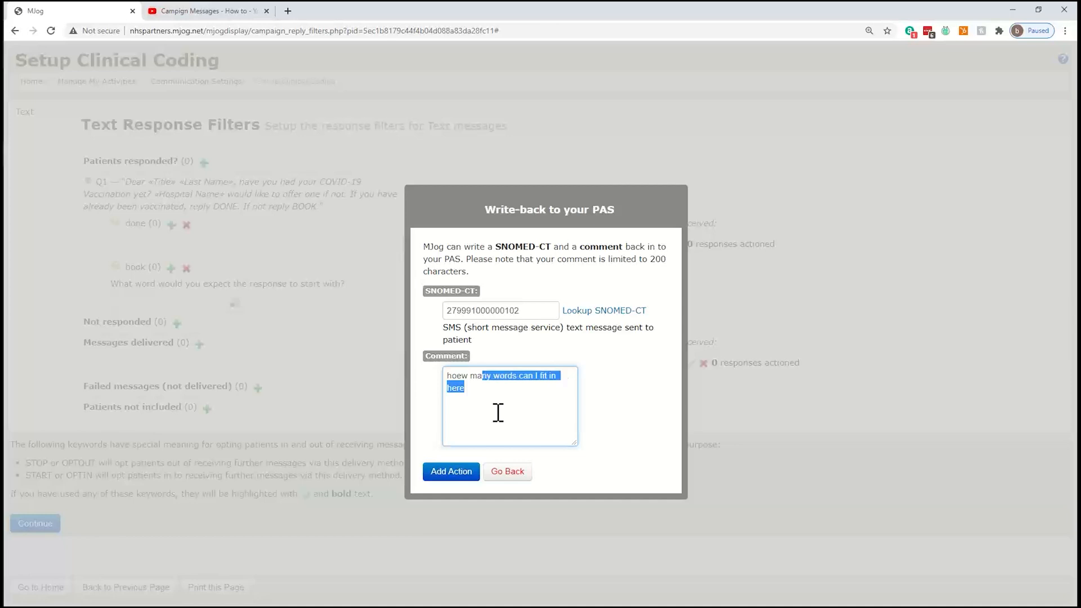
key(Left)
key(Right)
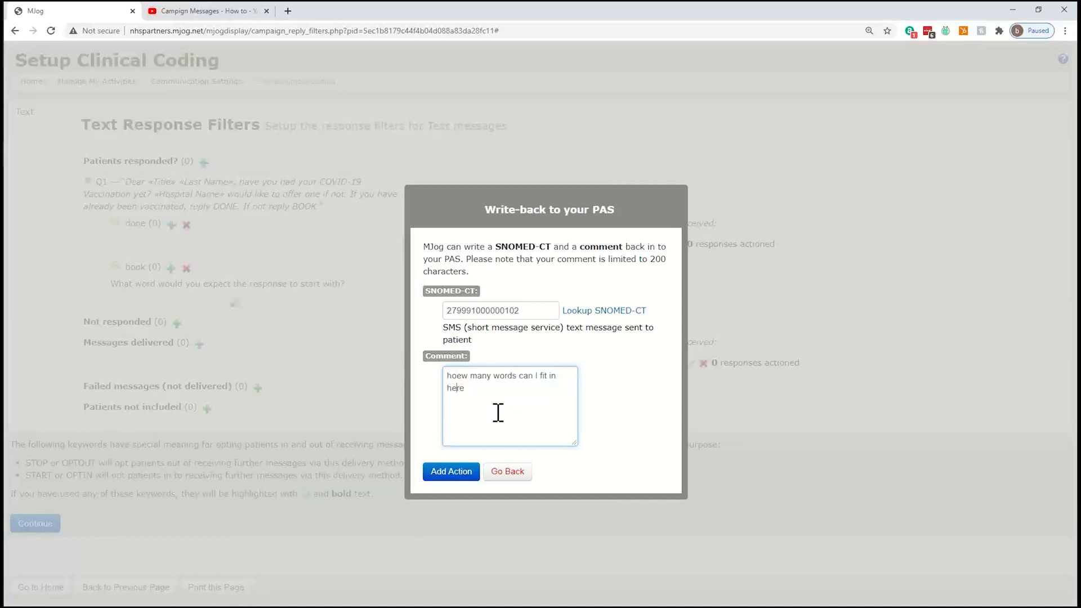
key(ctrl+v)
key(ctrl+v)
key(ctrl+v)
key(ctrl+v)
key(ctrl+v)
key(ctrl+v)
key(ctrl+v)
key(ctrl+v)
key(ctrl+v)
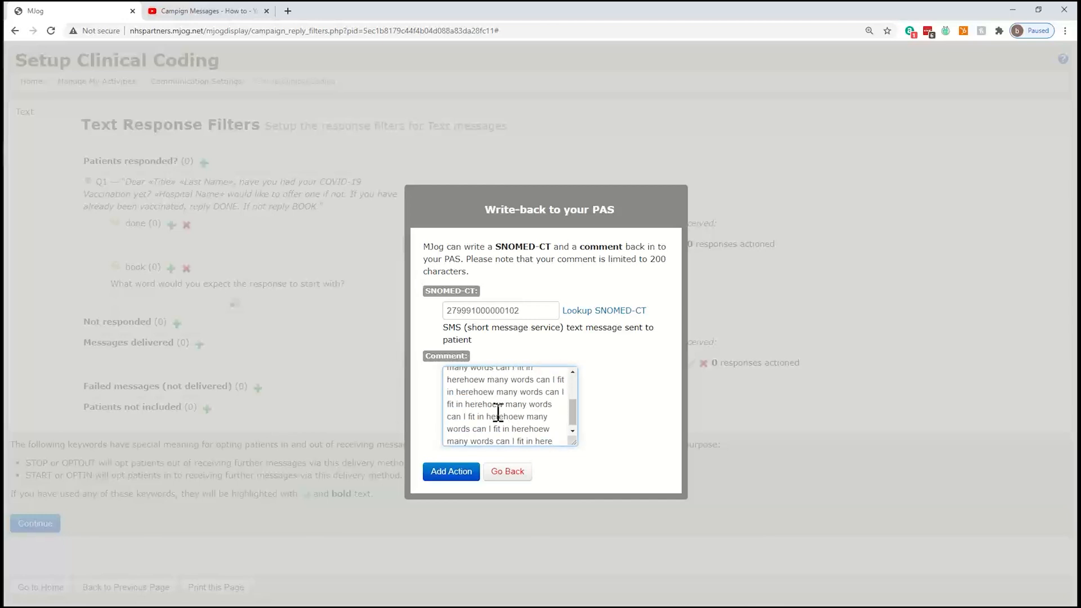
click(455, 473)
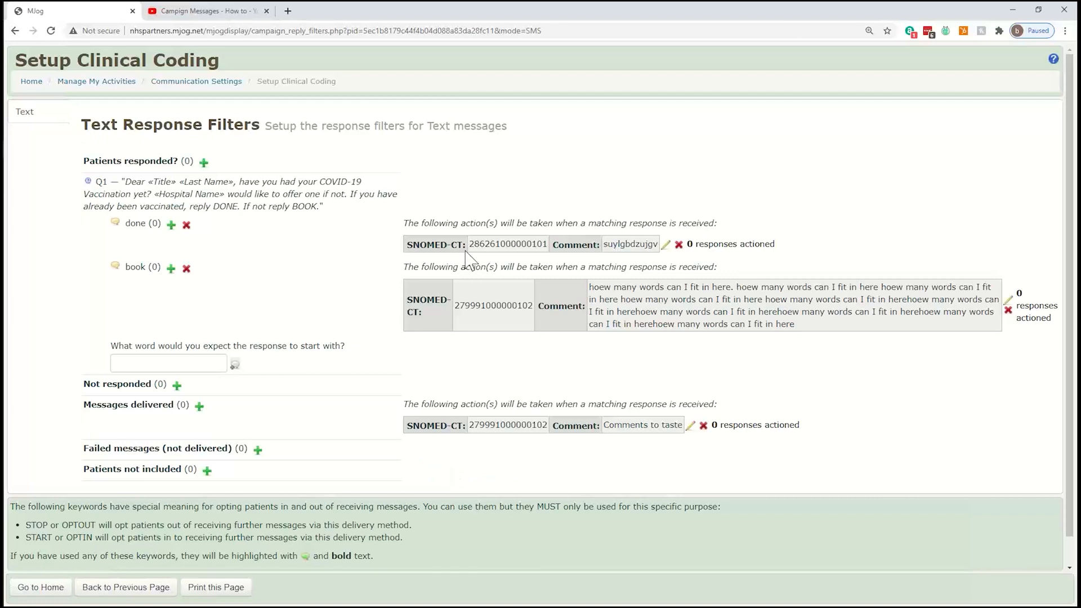
- Replace the comment of the "book" response's action with the full Q1 message text, from "Dear «Title»" to "reply BOOK.", and save it
drag(324, 206, 128, 181)
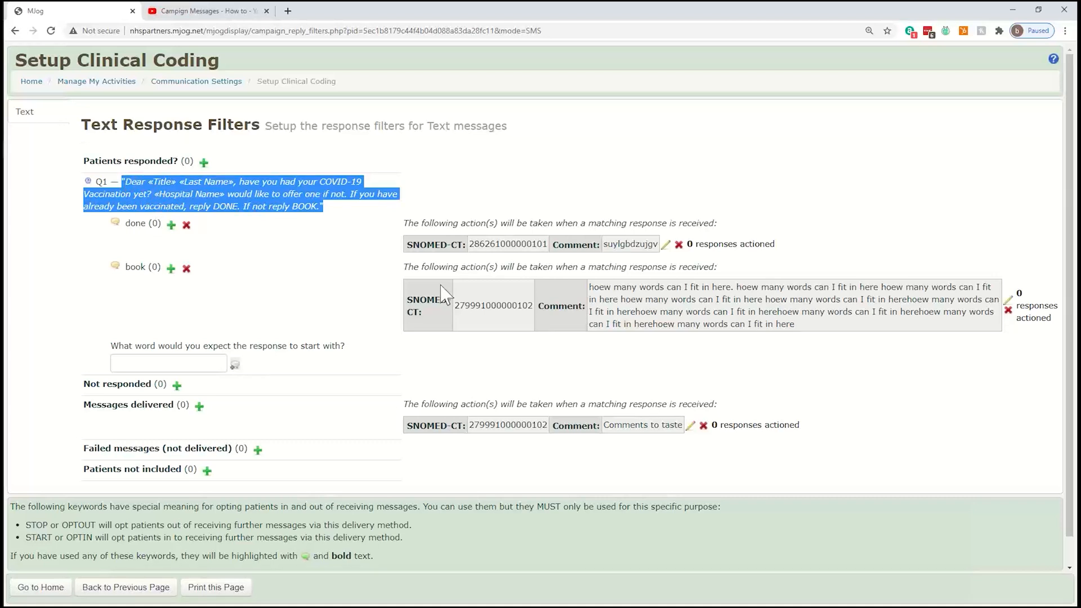
click(1008, 301)
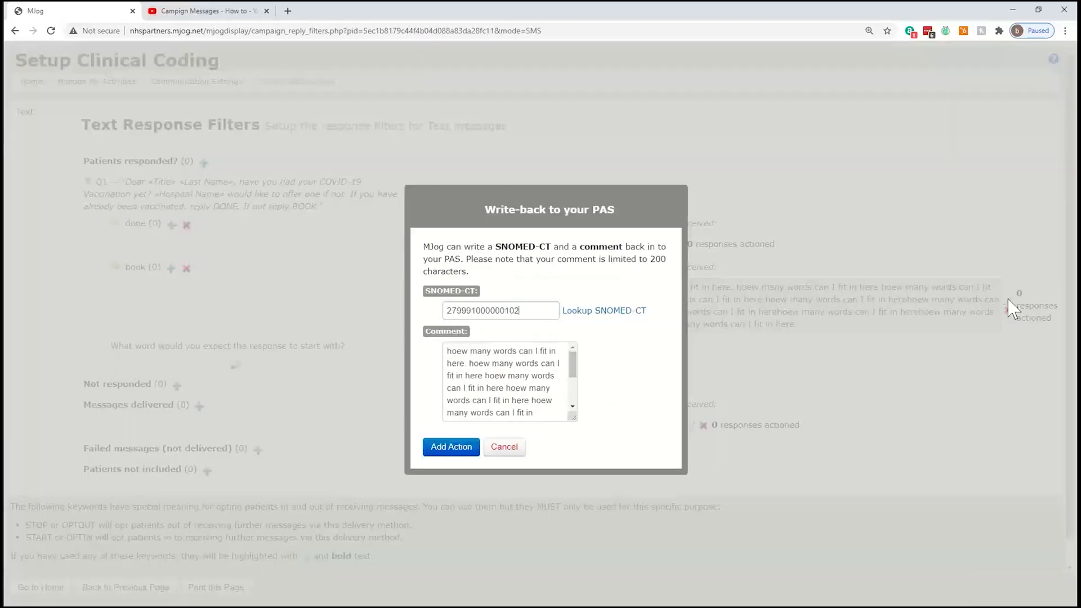
drag(454, 350, 666, 574)
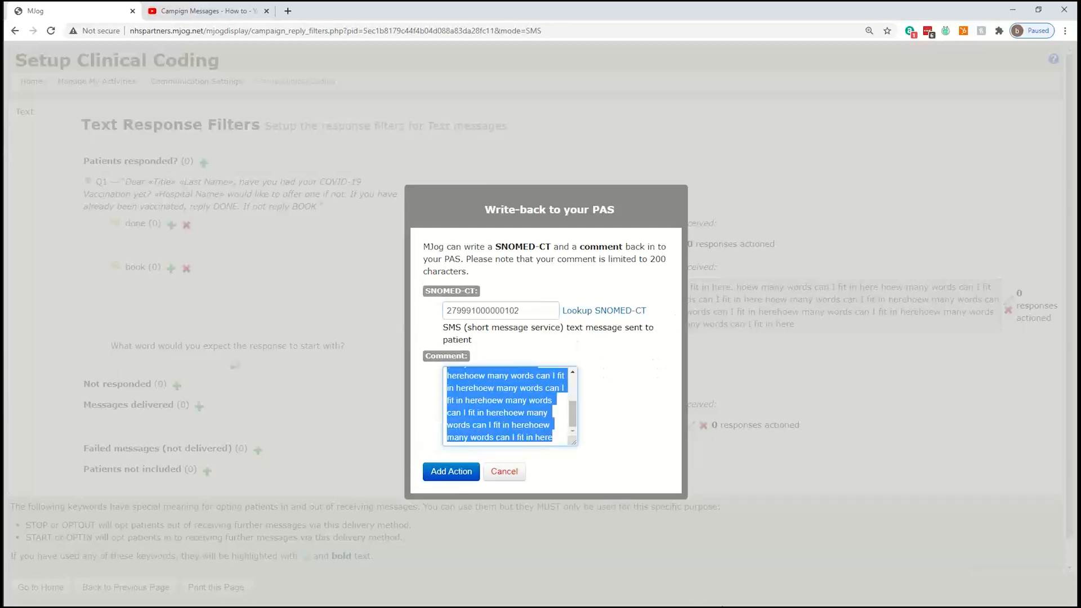
key(BackSpace)
text("Dear «Title» «Last Name», have you had your COVID-19 Vaccination yet? «Hospital Name» would like to offer one if not. If you have already been vaccinated, reply DONE. If not reply BOOK.")
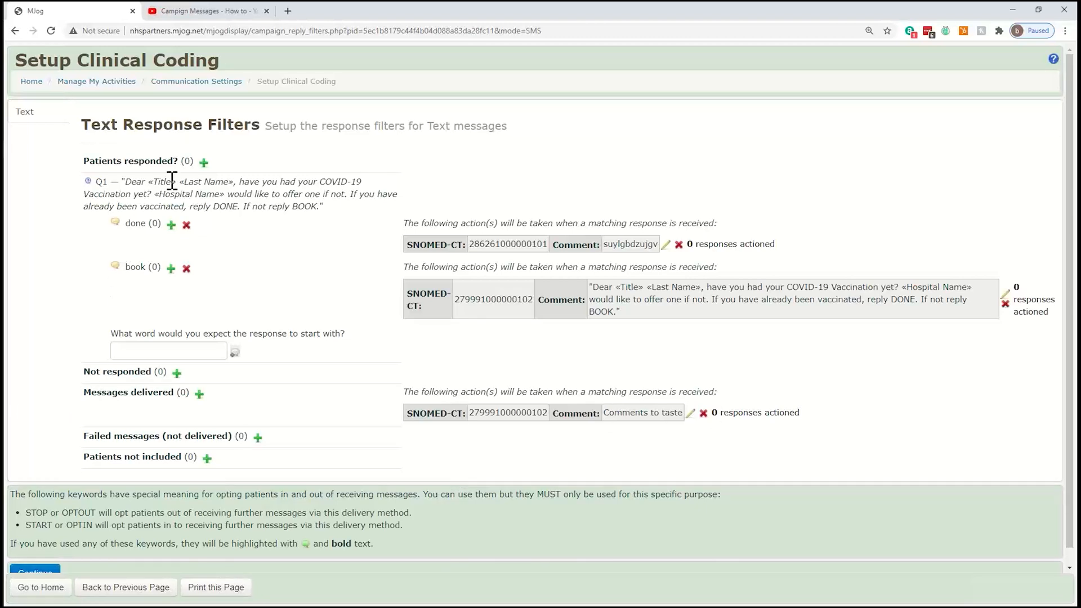
- Replace the comment of the "Messages delivered" action with the full Q1 message text and save the action
drag(126, 182, 326, 224)
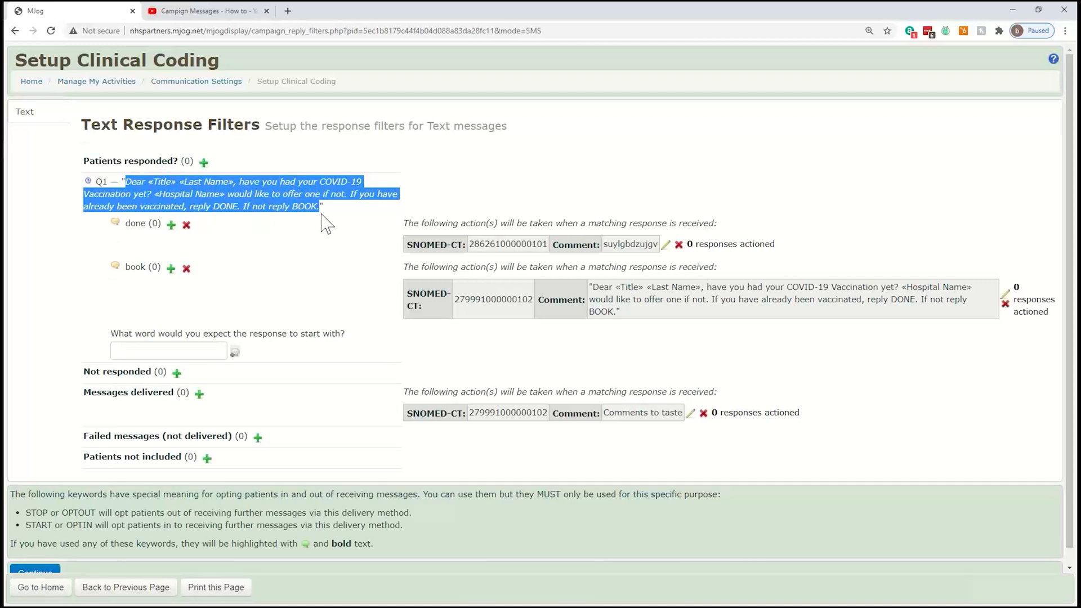
drag(91, 394, 177, 411)
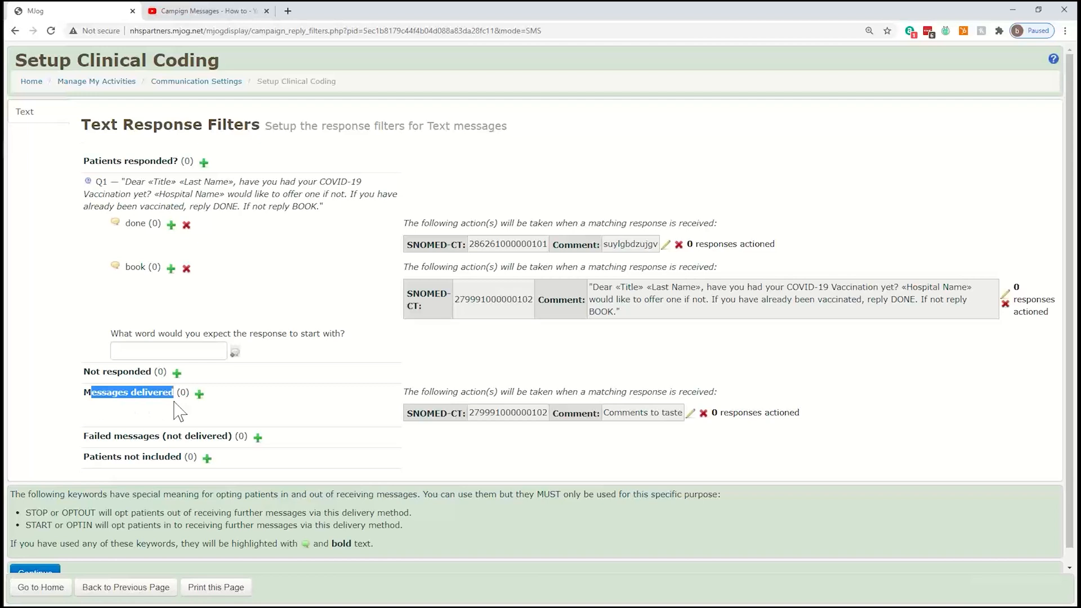
click(690, 415)
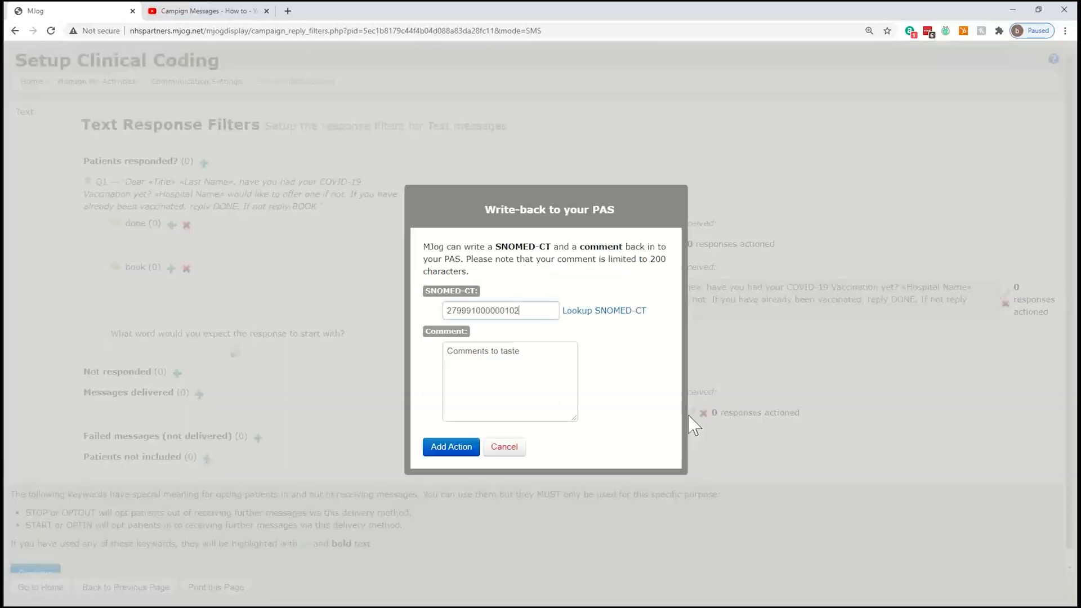
triple_click(549, 369)
text("Dear «Title» «Last Name», have you had your COVID-19 Vaccination yet? «Hospital Name» would like to offer one if not. If you have already been vaccinated, reply DONE. If not reply BOOK.")
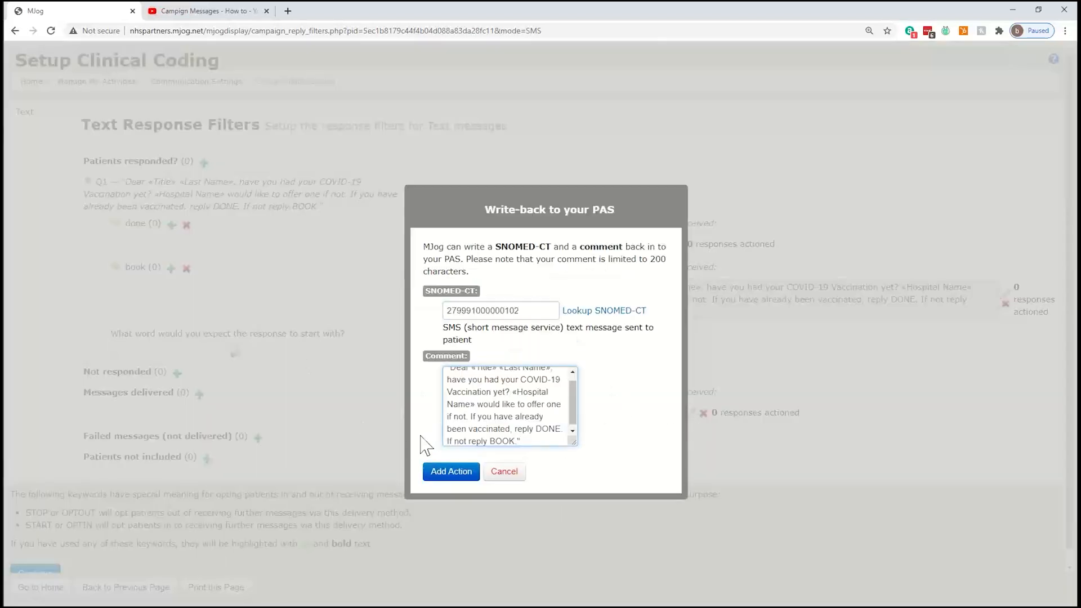
click(452, 472)
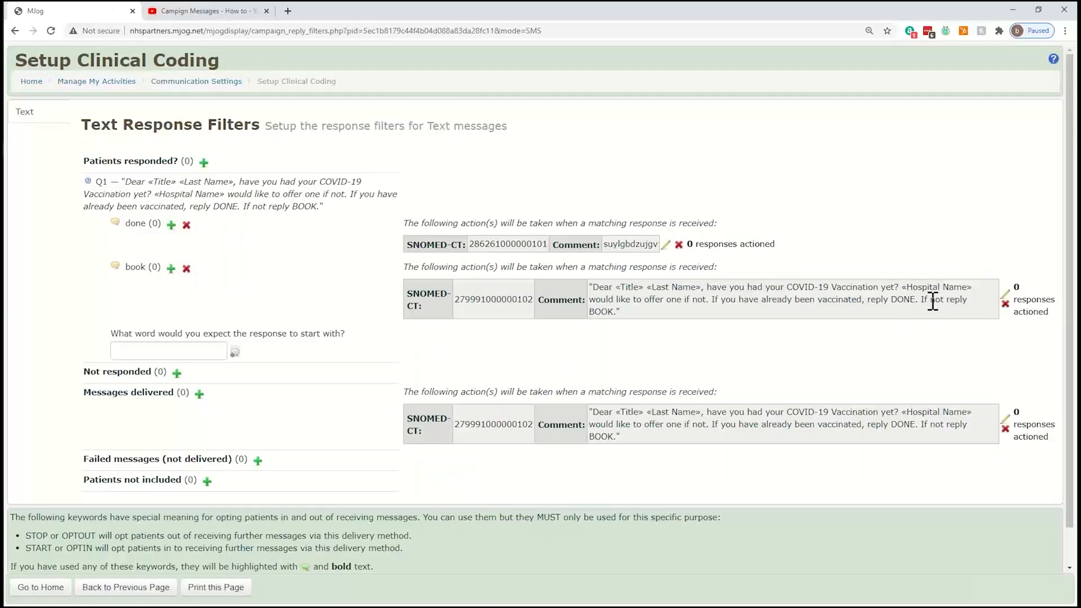
- Replace the comment of the "book" response's action with "Nice" and save the action
click(1006, 295)
click(523, 379)
text(a)
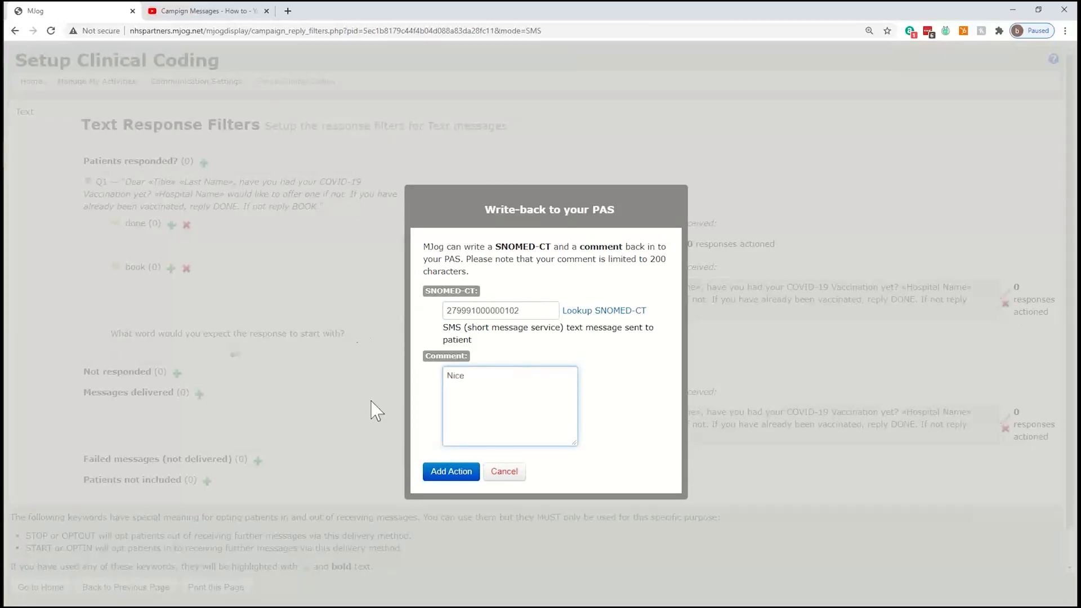
click(456, 476)
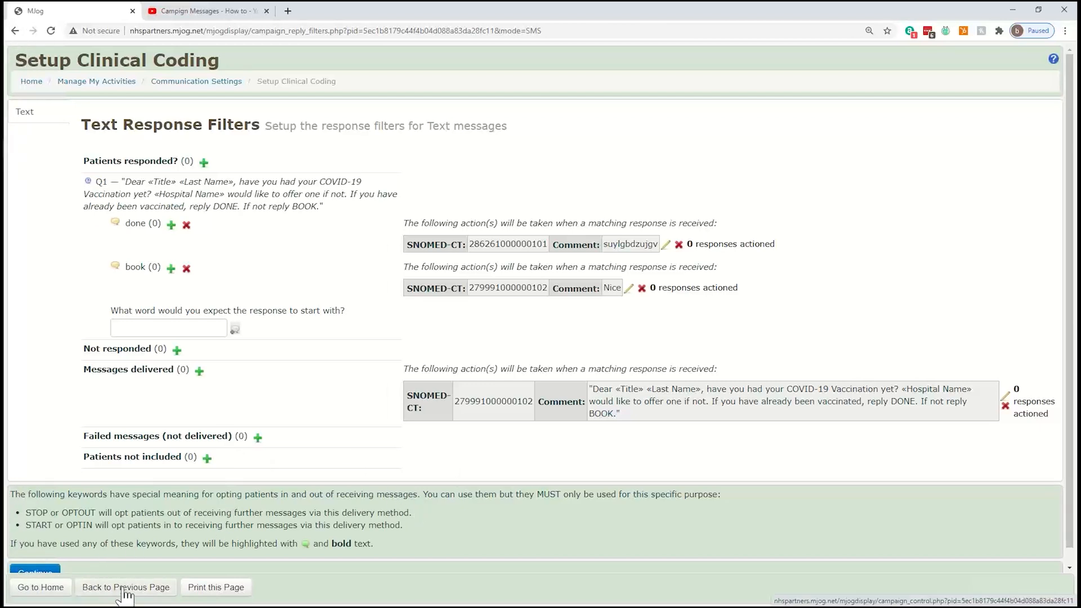
- Leave the clinical coding setup for the home page and open the General category of downloadable campaign templates
scroll(113, 589, down, 1)
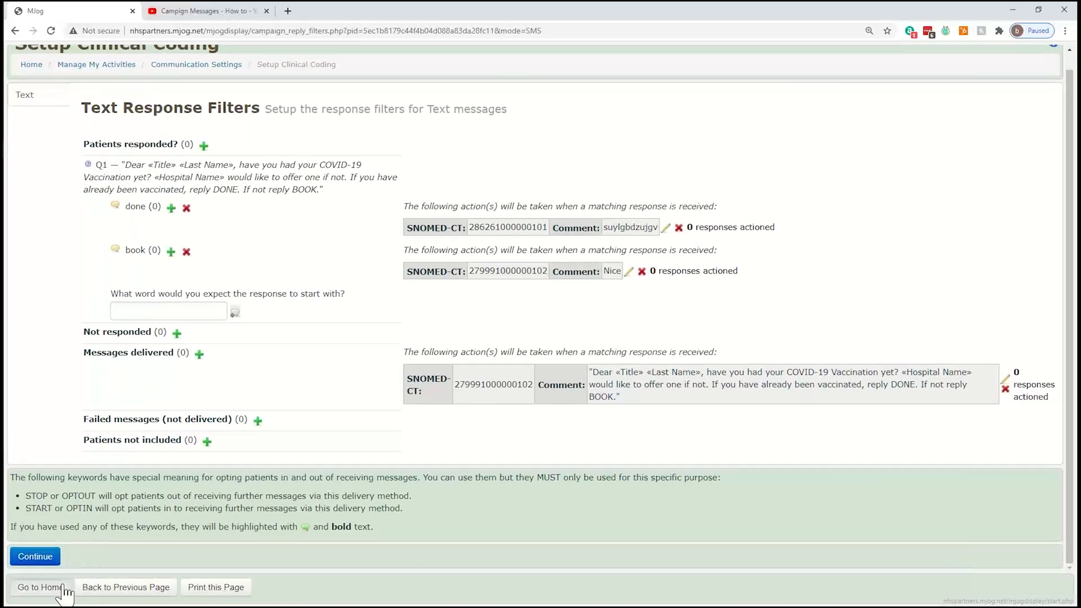
click(34, 586)
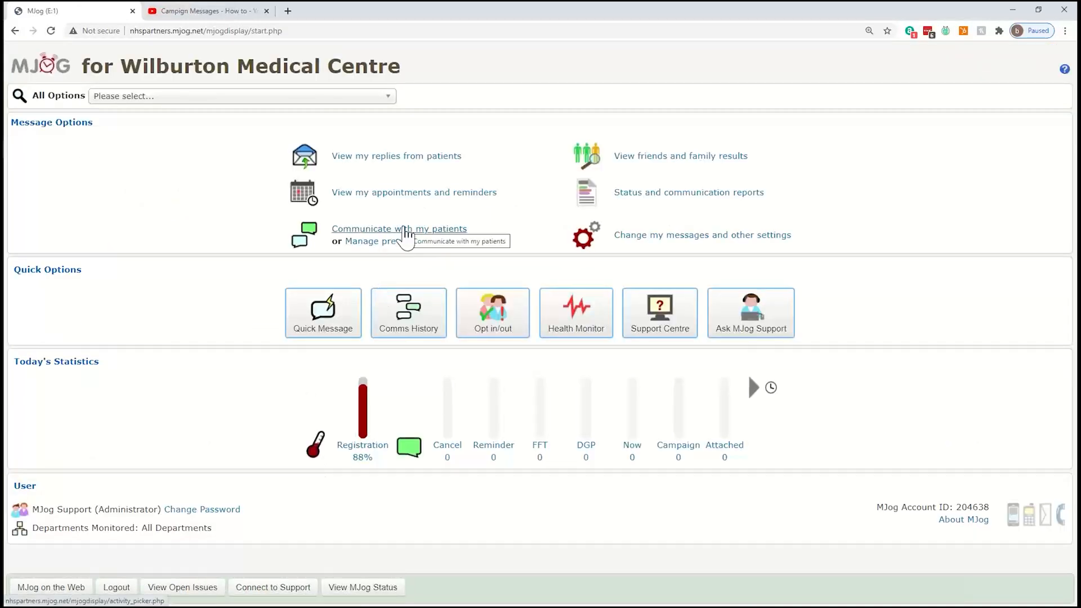
click(406, 230)
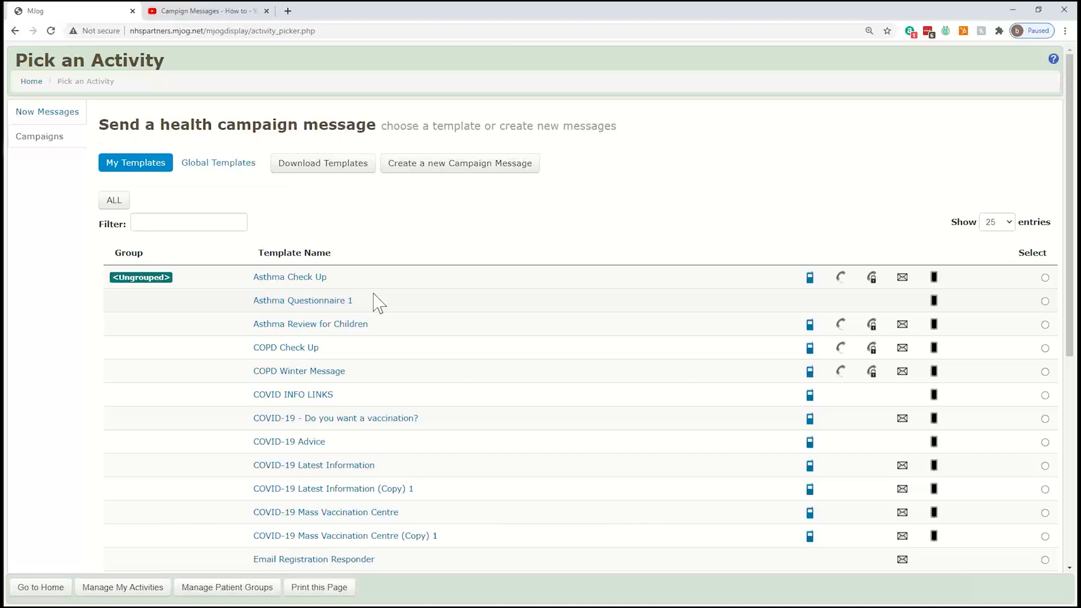
click(336, 175)
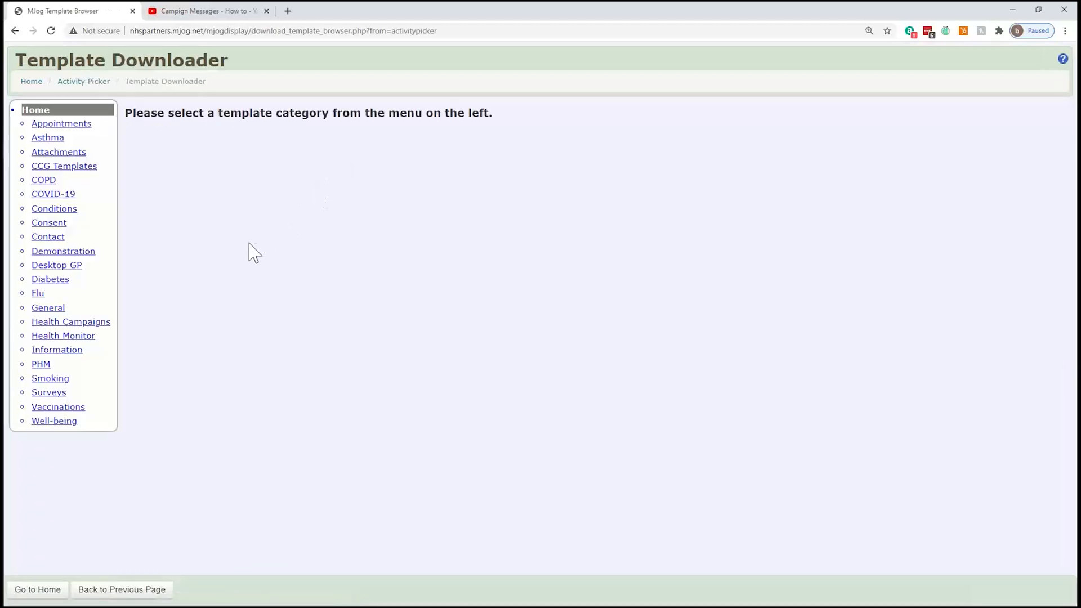
click(58, 317)
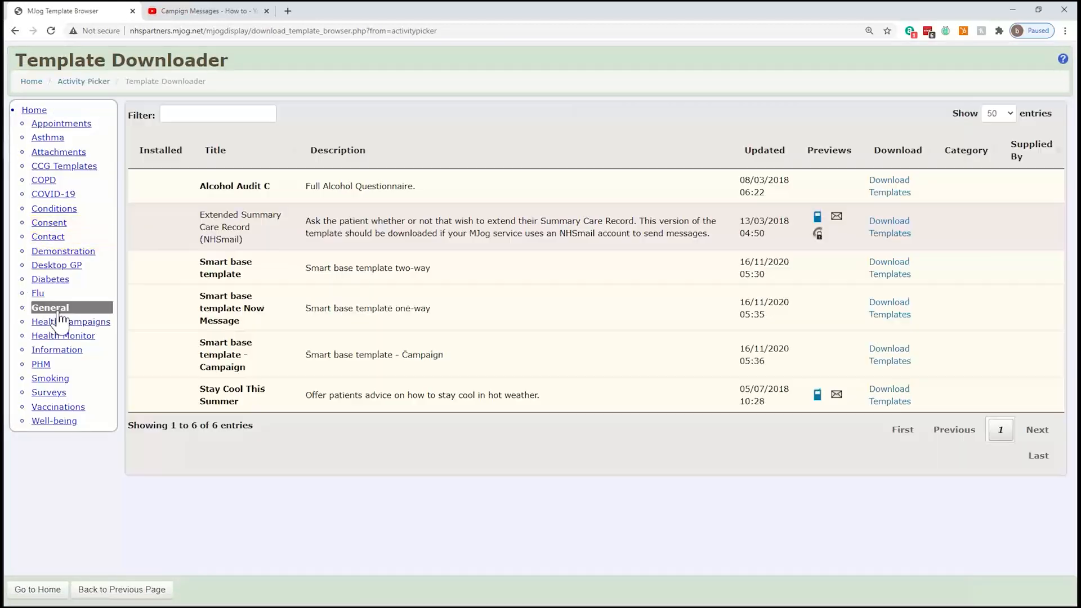
- Compare the two-way and one-way Smart base templates, preview the Smart base template Now Message, and download it
drag(304, 283, 459, 293)
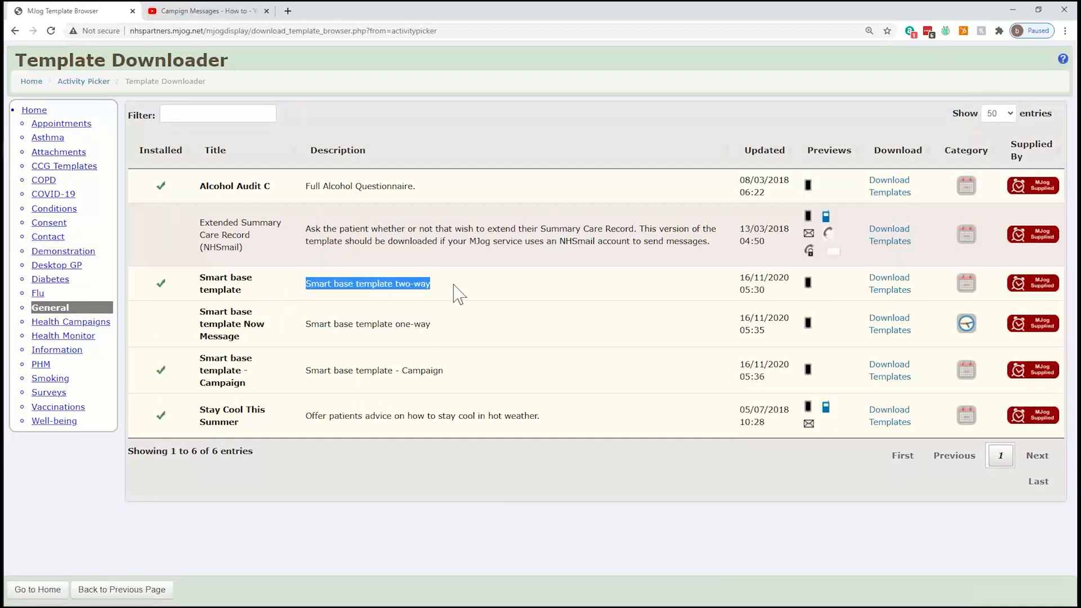
click(432, 307)
drag(307, 335, 449, 336)
click(456, 335)
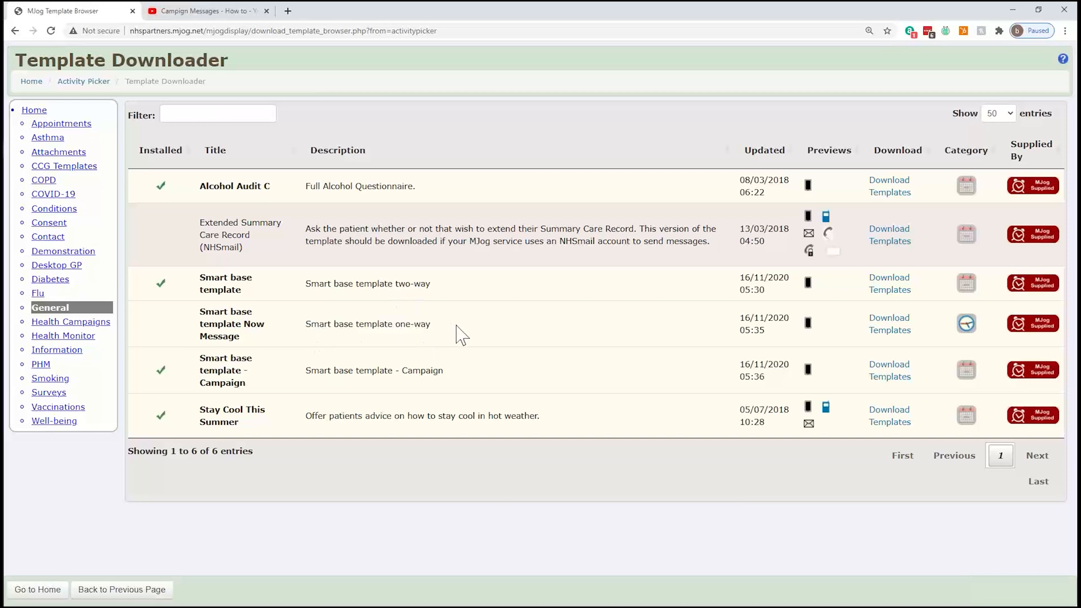
click(809, 328)
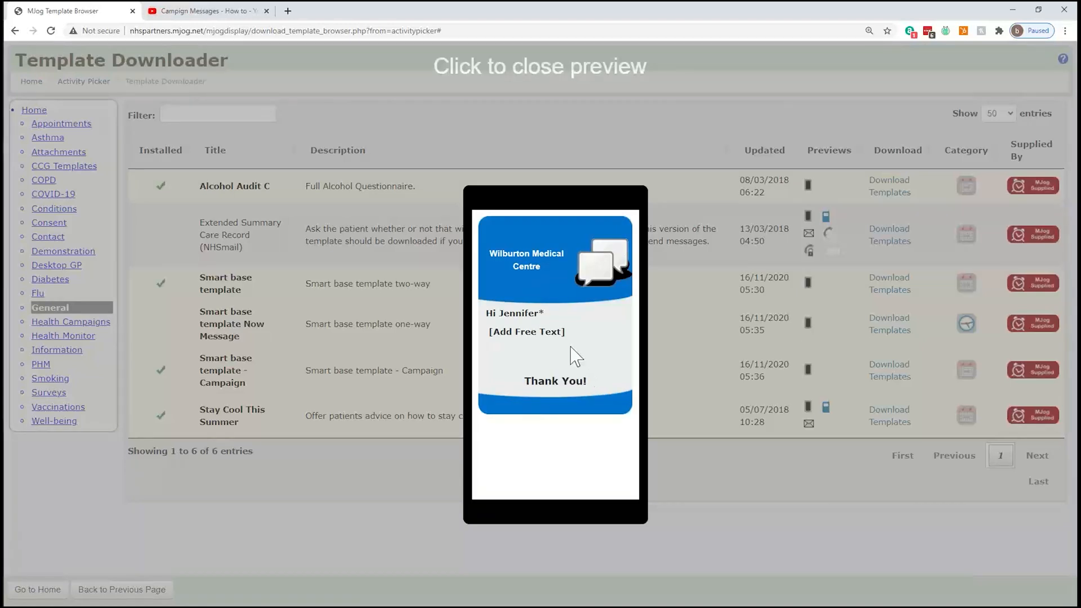
drag(572, 333, 482, 330)
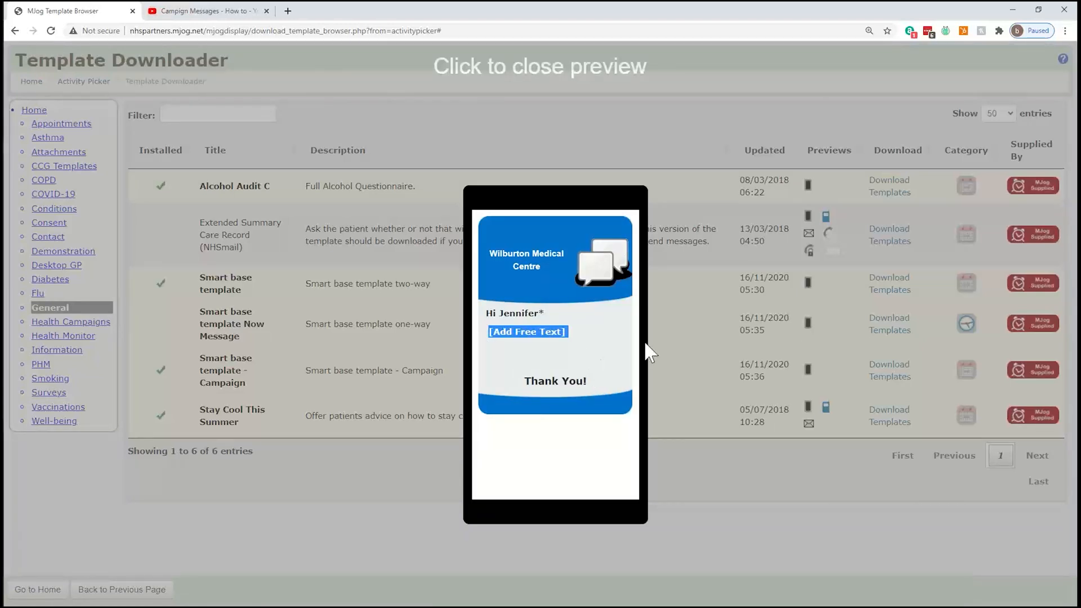
click(883, 333)
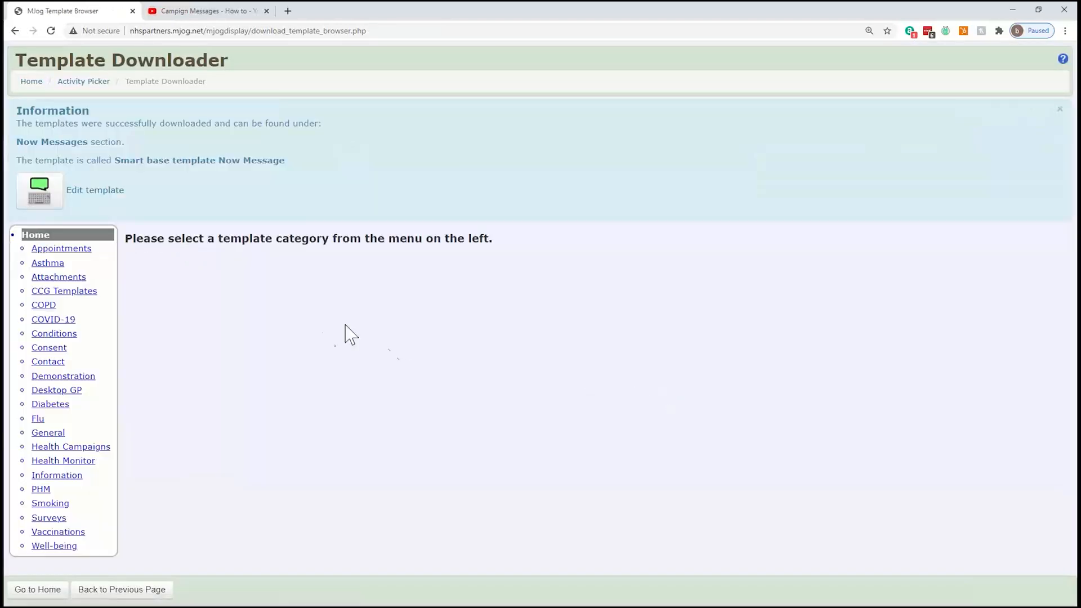
- Return to the campaign templates, filter them by "base" and open the Smart base template
click(135, 588)
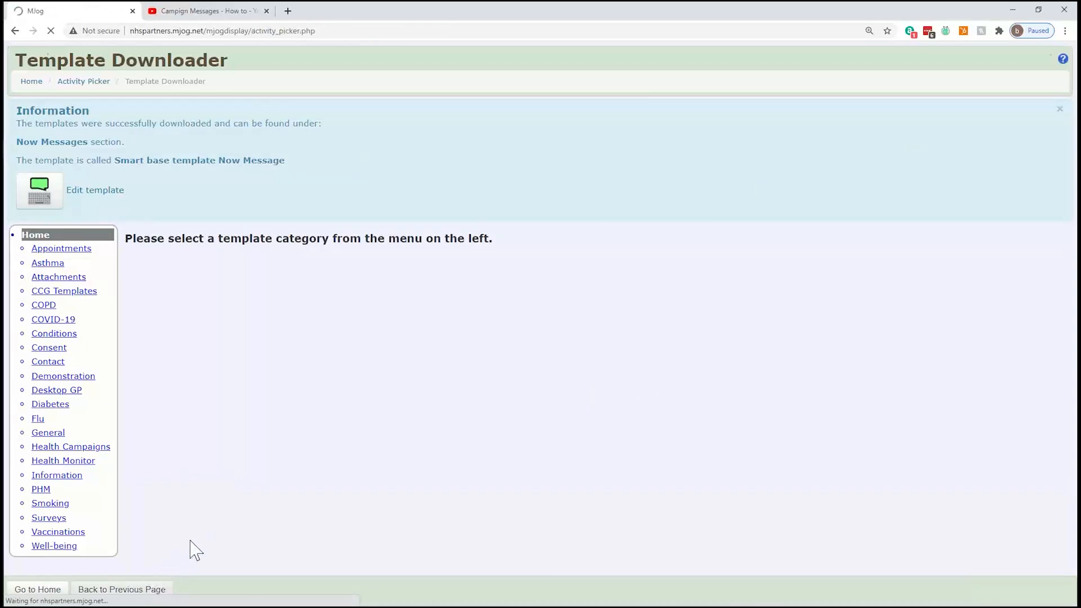
scroll(211, 513, down, 5)
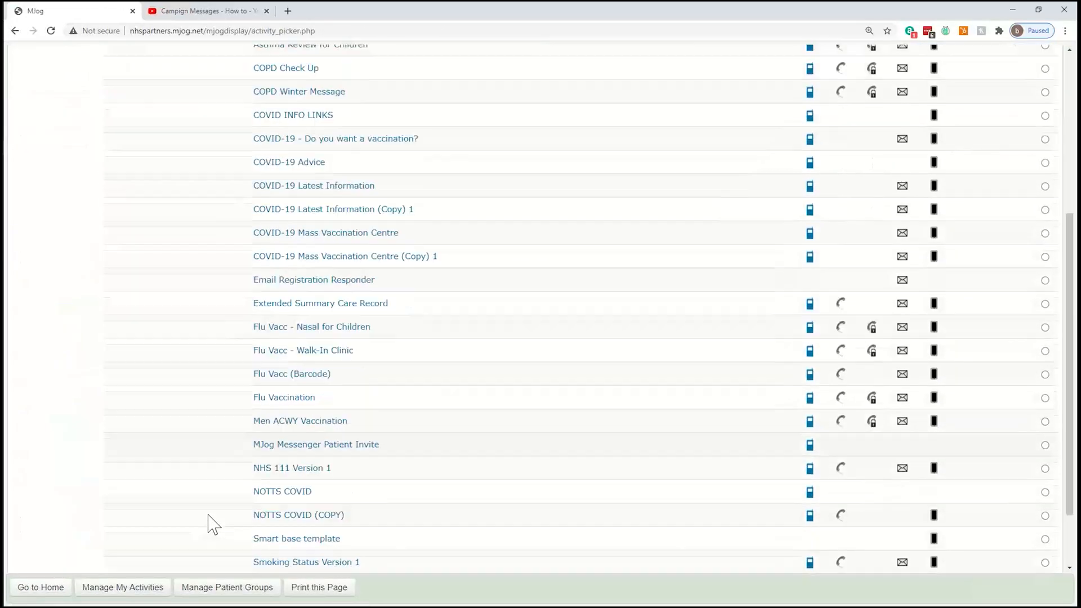
scroll(207, 514, up, 6)
click(212, 220)
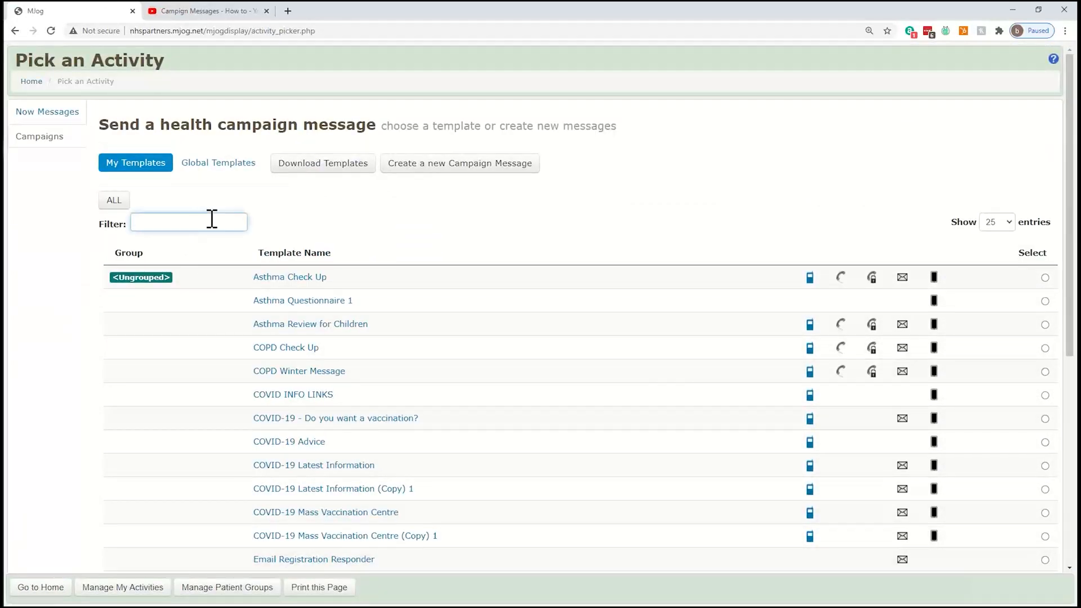
text(base)
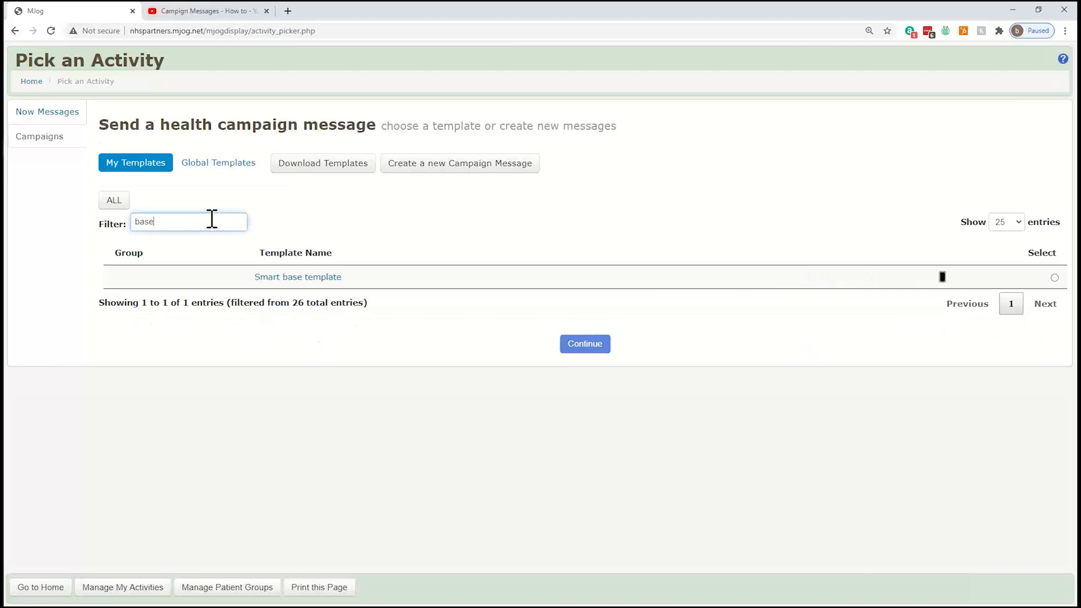
click(283, 279)
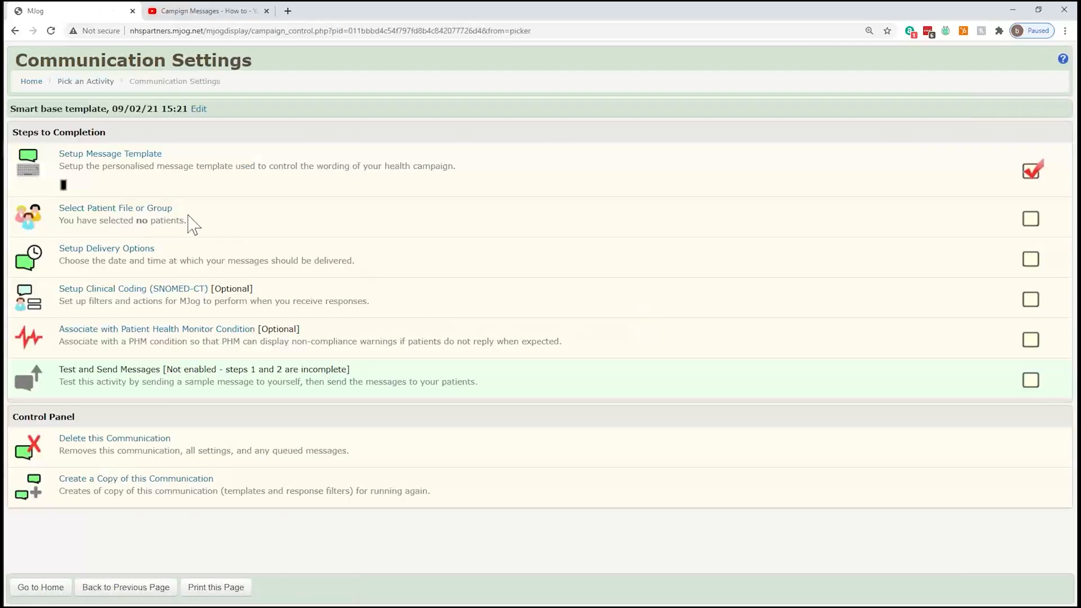
- In the Smart message template, replace the [Add Text] placeholder below the greeting with "dear whoever, wordsw words wrods"
click(120, 157)
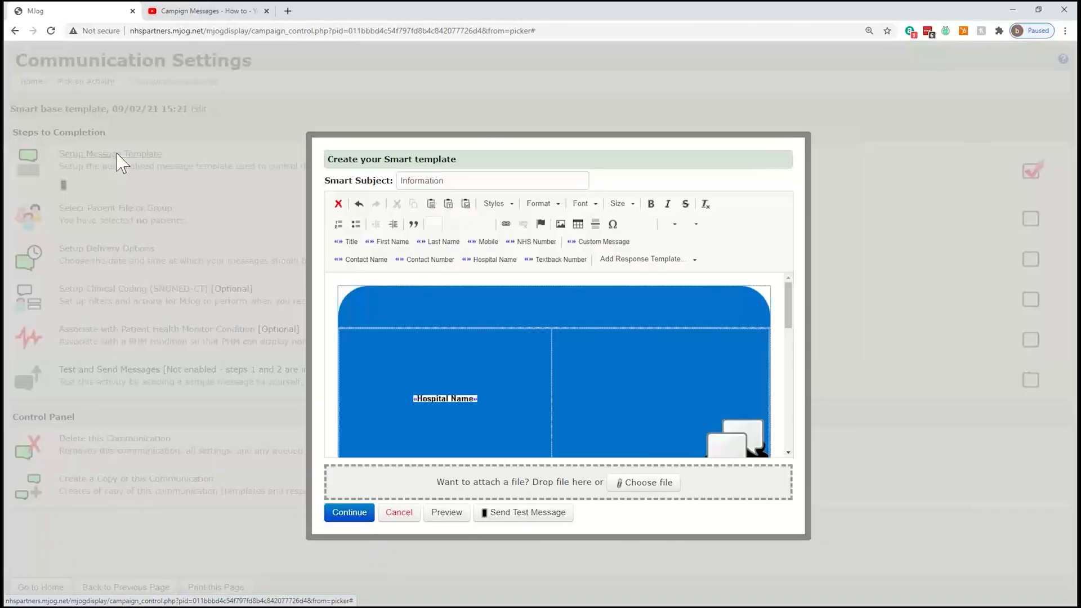
drag(787, 314, 786, 378)
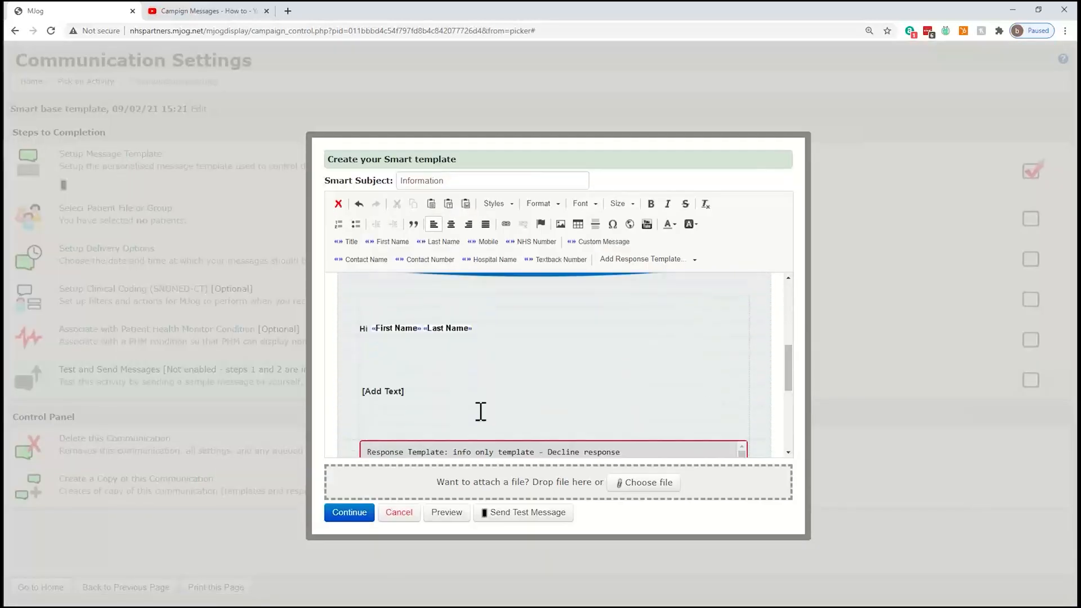
mouse_move(441, 393)
mouse_down()
mouse_move(362, 394)
mouse_move(422, 391)
mouse_up()
click(372, 393)
key(BackSpace)
key(BackSpace)
key(BackSpace)
key(BackSpace)
key(BackSpace)
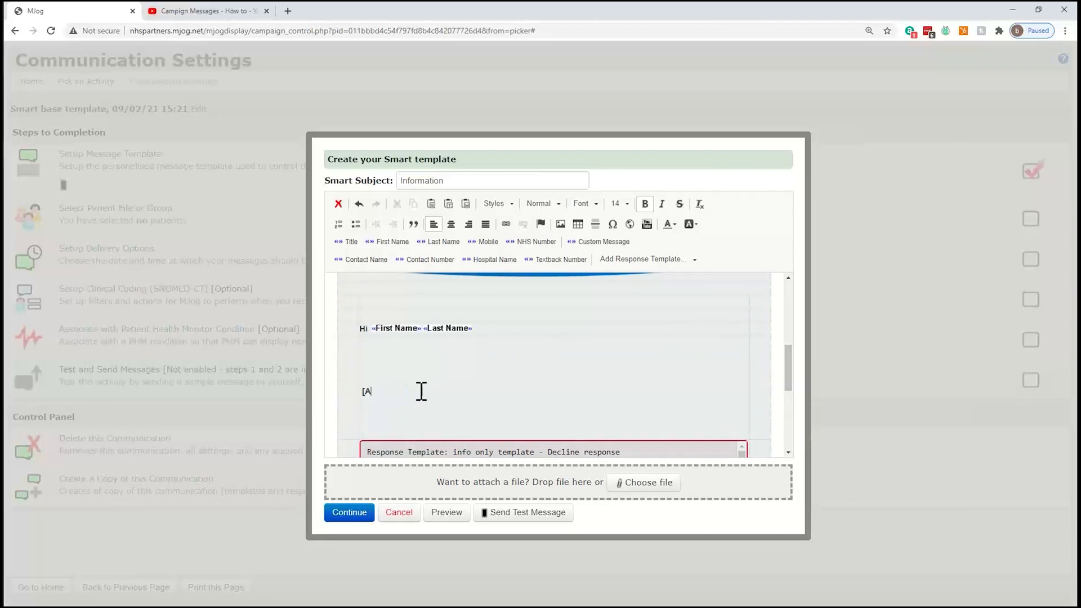
text(dear whoever, wordsw words wrods)
- Repeat the word "wrods" several times at the end of the message text, and cancel the template editing without saving
key(shift+Left)
key(shift+Left)
key(shift+Left)
key(shift+Left)
key(shift+Left)
key(ctrl+c)
key(ctrl+v)
key(ctrl+v)
key(ctrl+v)
key(ctrl+v)
key(ctrl+v)
key(ctrl+v)
key(ctrl+v)
key(ctrl+v)
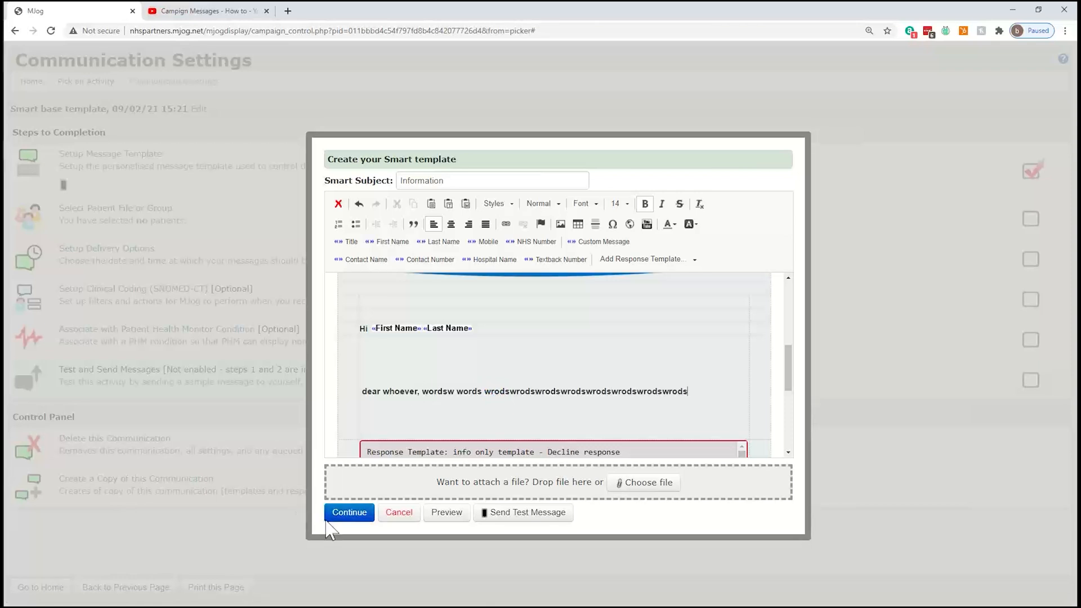
click(401, 513)
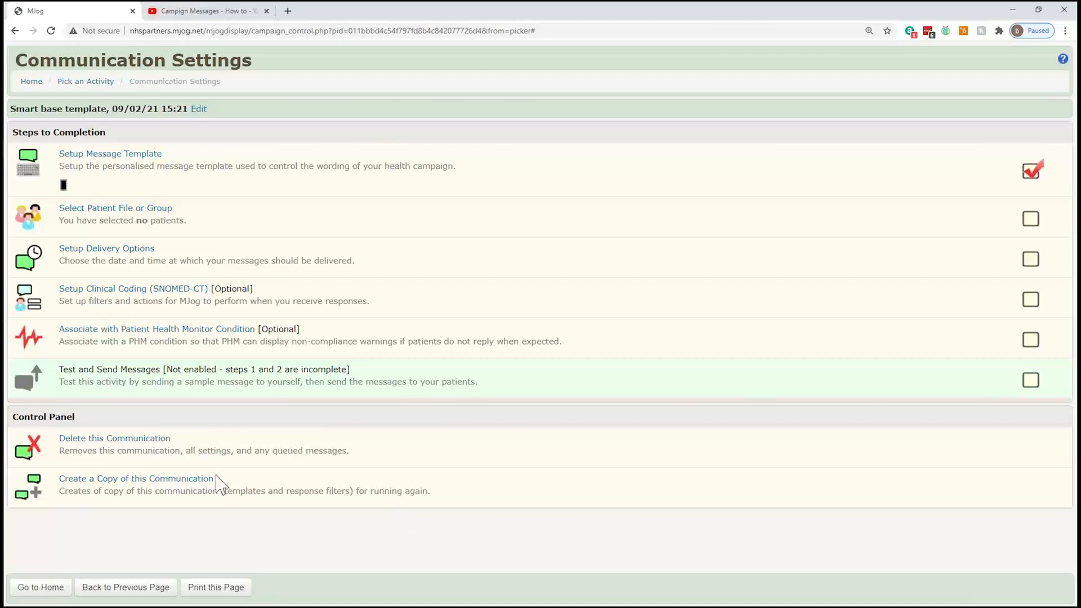
- Delete the Smart base template communication with its queued messages and return to the home page
click(136, 445)
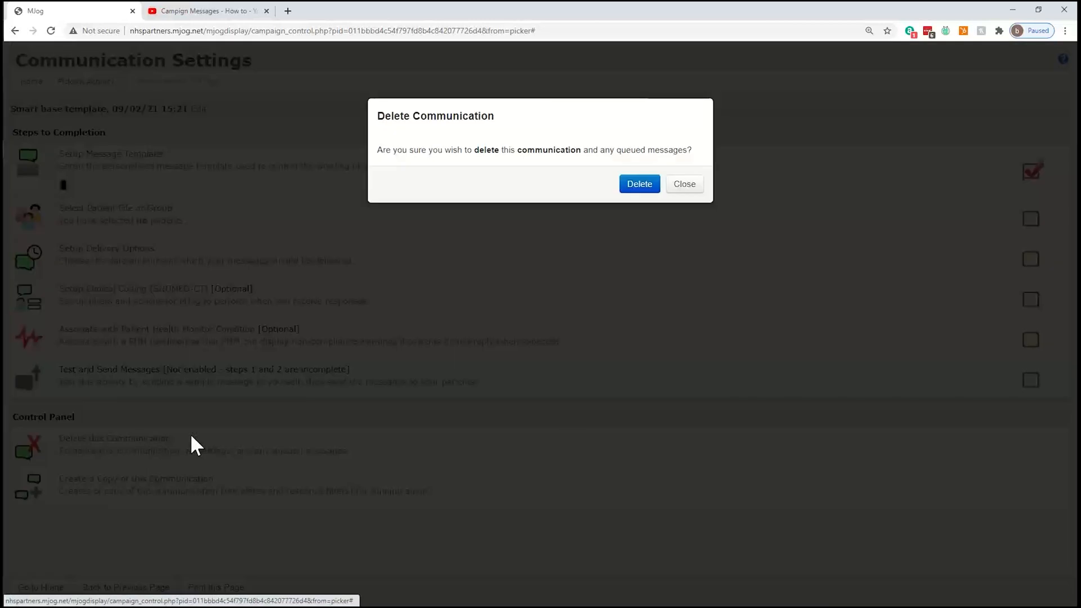
click(638, 188)
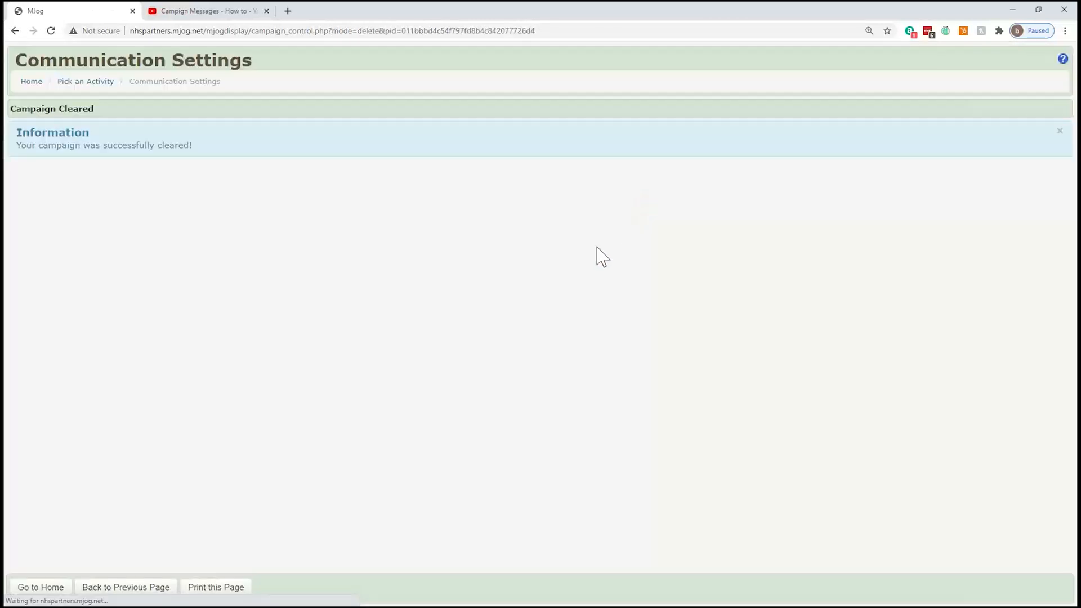
click(19, 591)
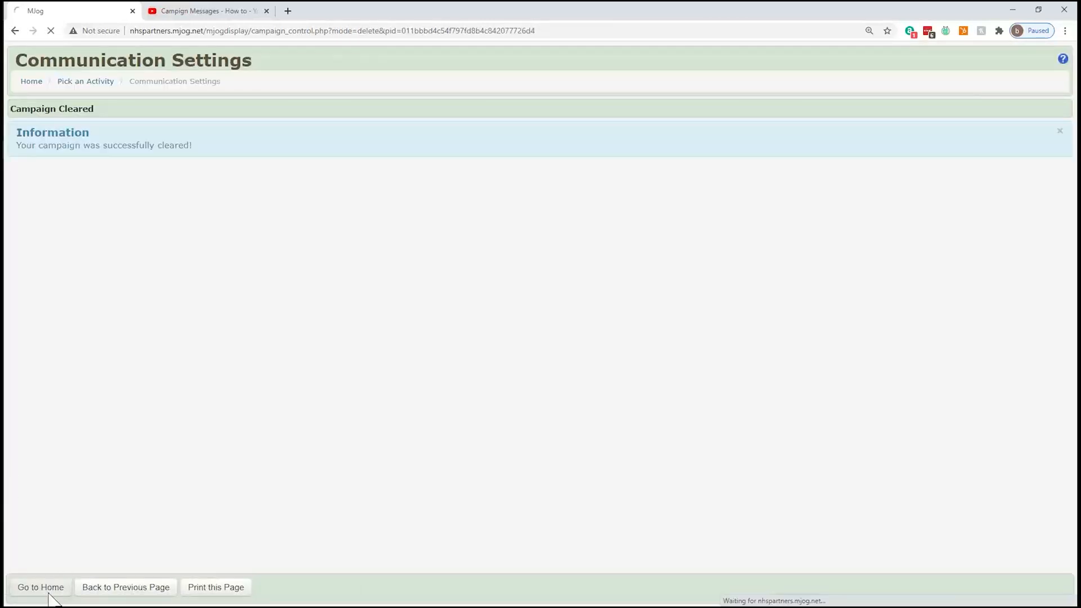